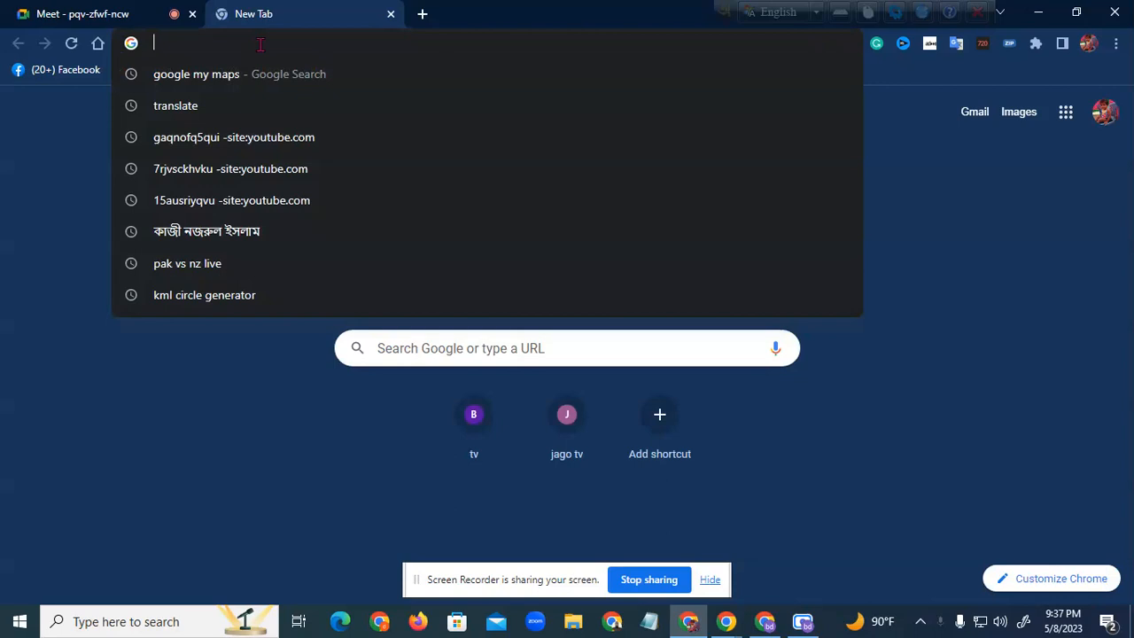
Search for "notepad++ download" and open the Notepad++ v8.5 page from the official downloads list.
{"action": "type", "text": "note"}
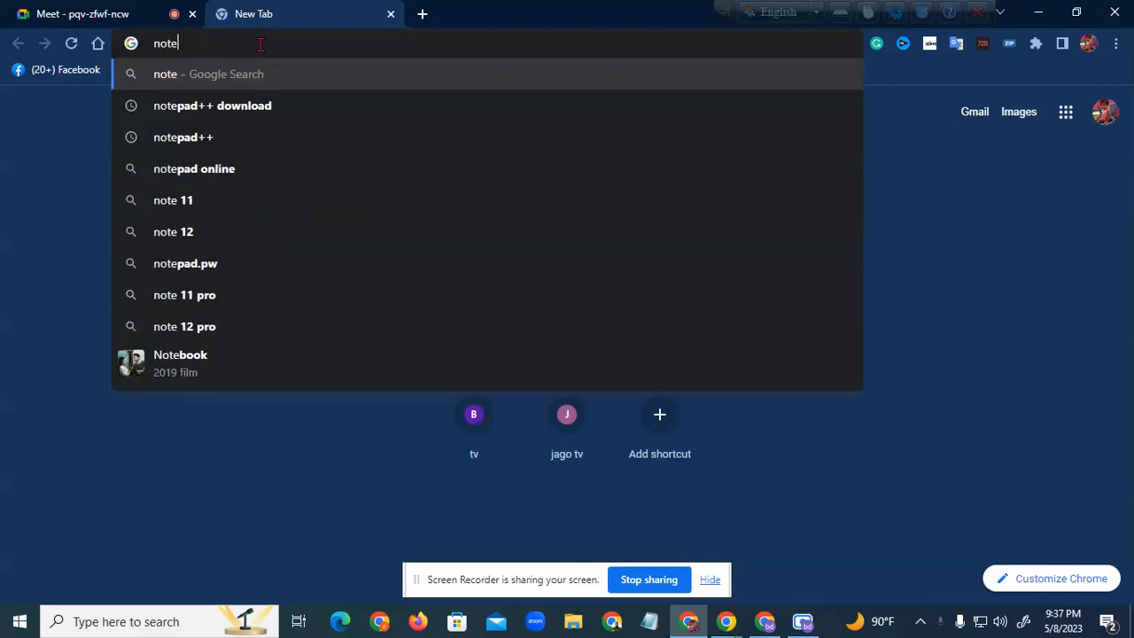
{"action": "left_click", "coordinate": [274, 105]}
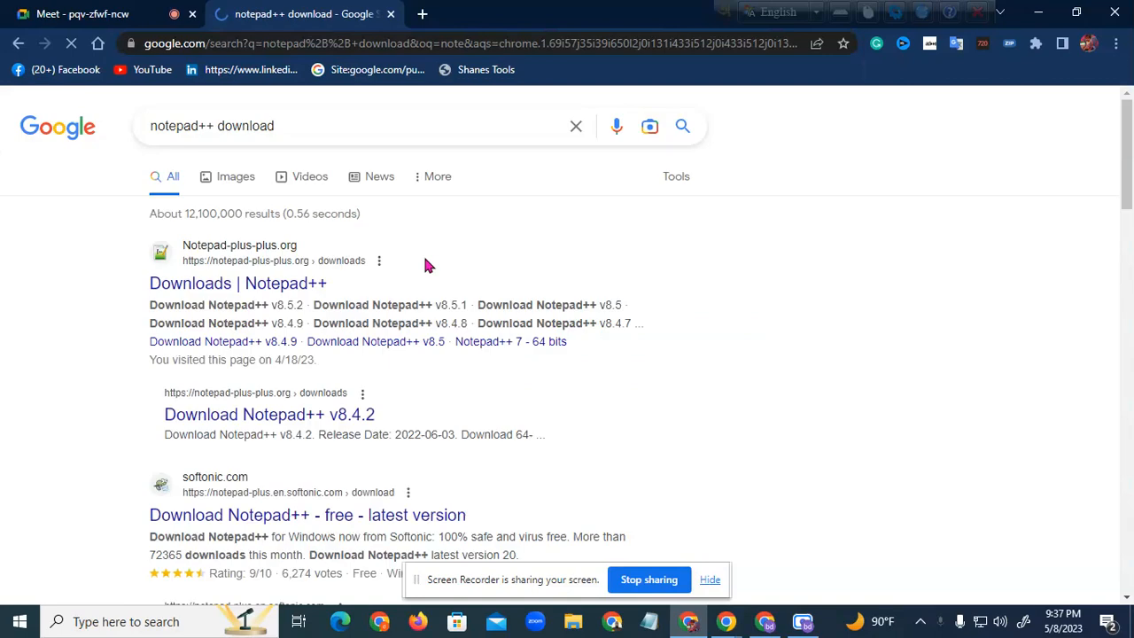
{"action": "left_click", "coordinate": [203, 291]}
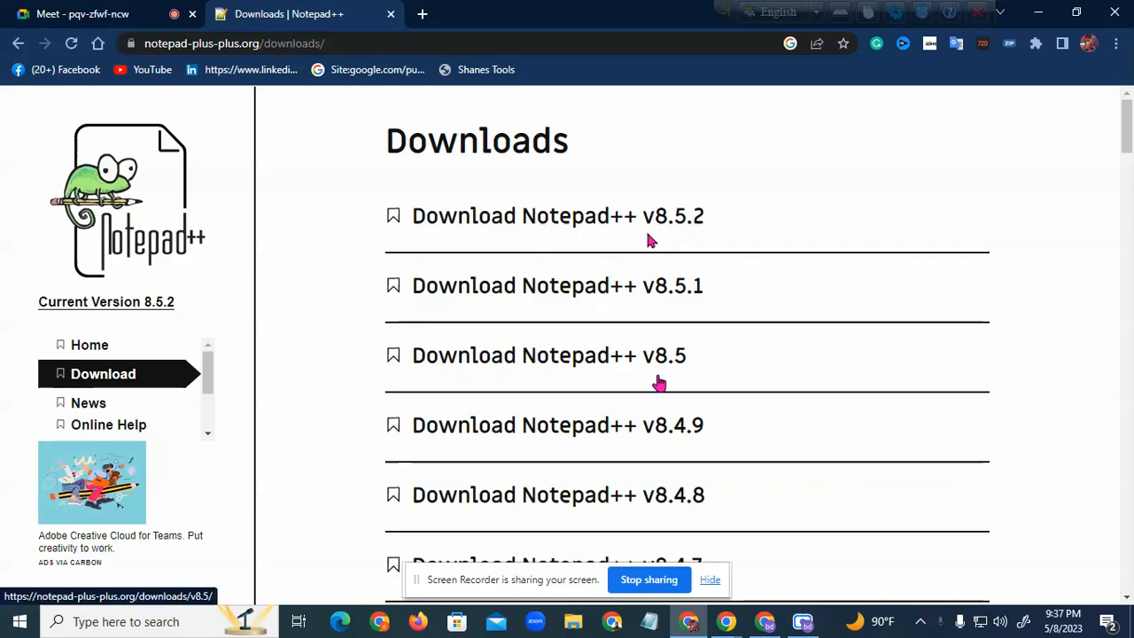
{"action": "left_click", "coordinate": [560, 363]}
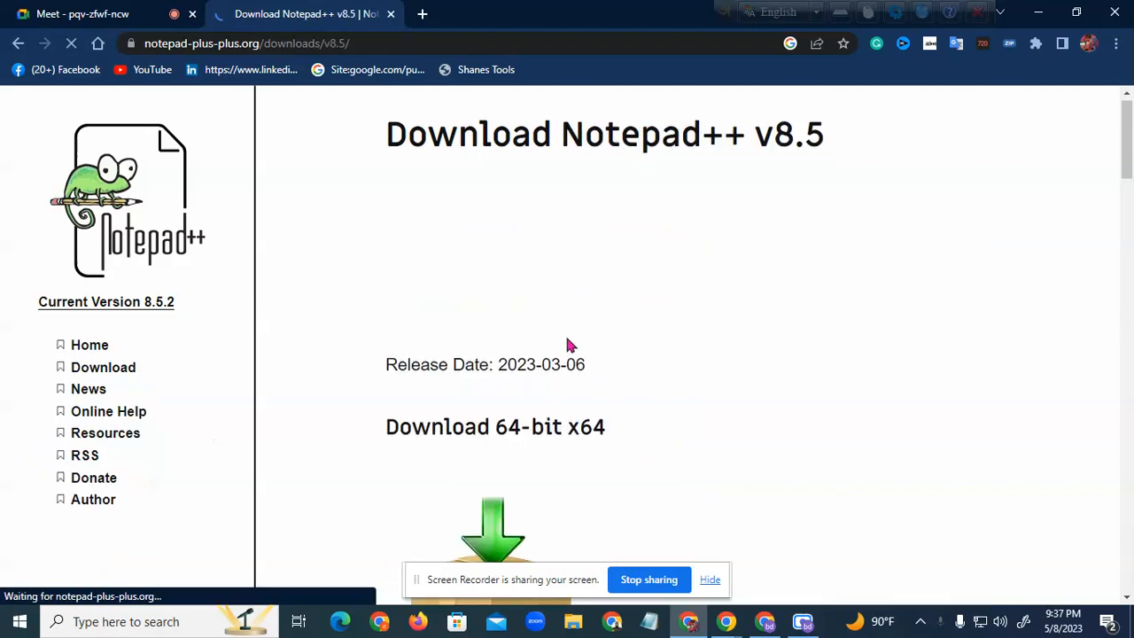
Download the 64-bit x64 installer of Notepad++ v8.5.
{"action": "scroll", "coordinate": [519, 301], "scroll_direction": "down", "scroll_amount": 2}
{"action": "scroll", "coordinate": [576, 390], "scroll_direction": "down", "scroll_amount": 6}
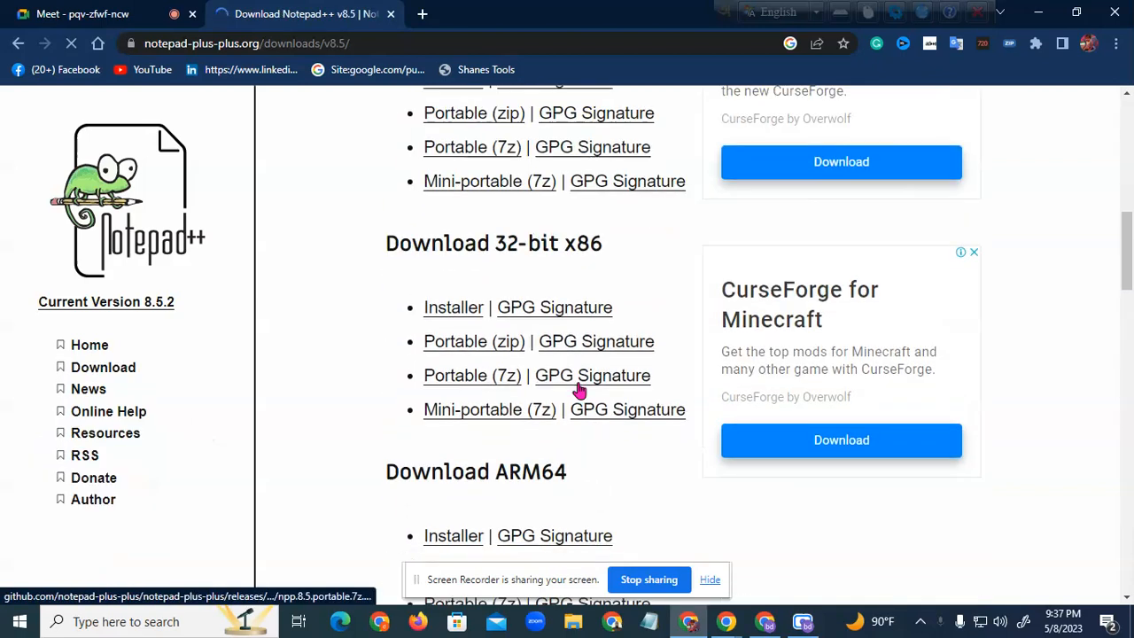
{"action": "scroll", "coordinate": [579, 388], "scroll_direction": "down", "scroll_amount": 15}
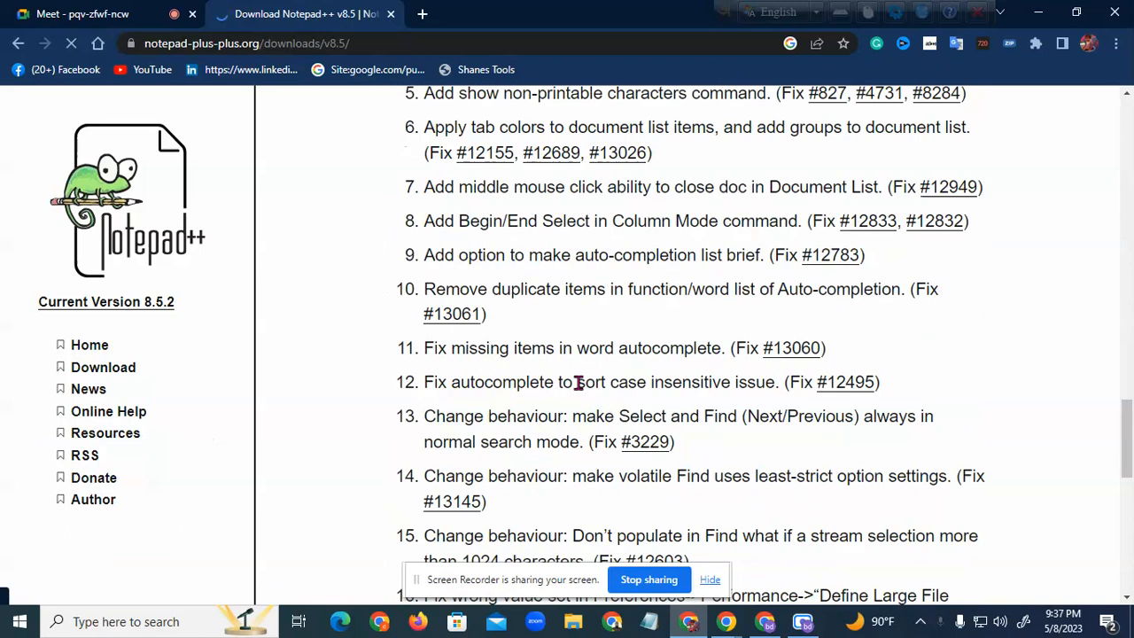
{"action": "scroll", "coordinate": [581, 373], "scroll_direction": "up", "scroll_amount": 7}
{"action": "scroll", "coordinate": [581, 373], "scroll_direction": "up", "scroll_amount": 12}
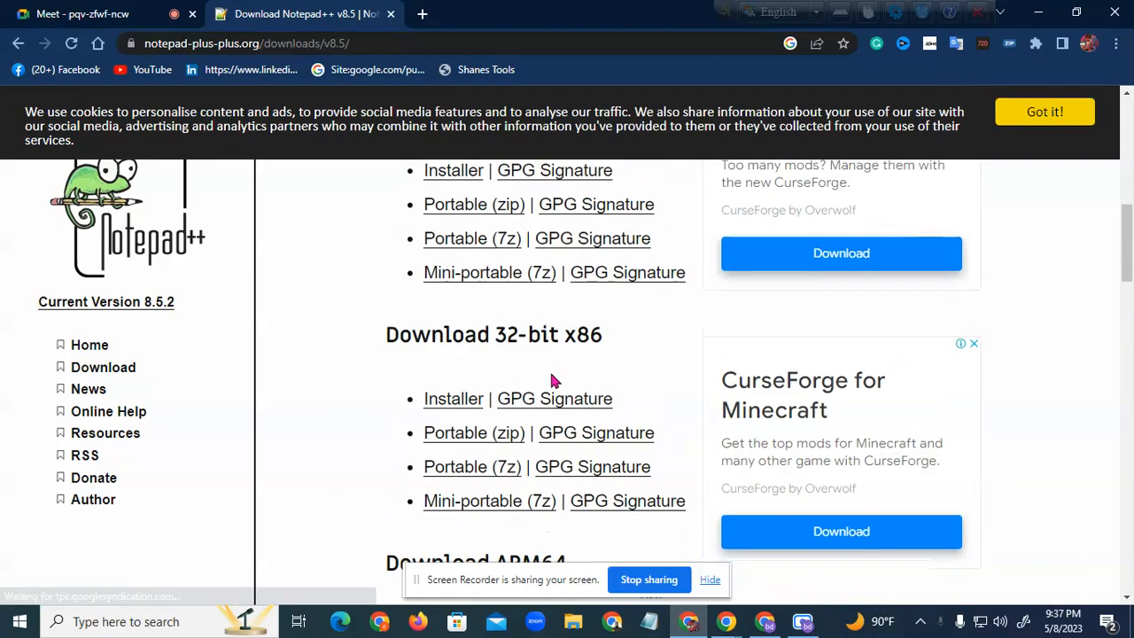
{"action": "scroll", "coordinate": [551, 381], "scroll_direction": "down", "scroll_amount": 6}
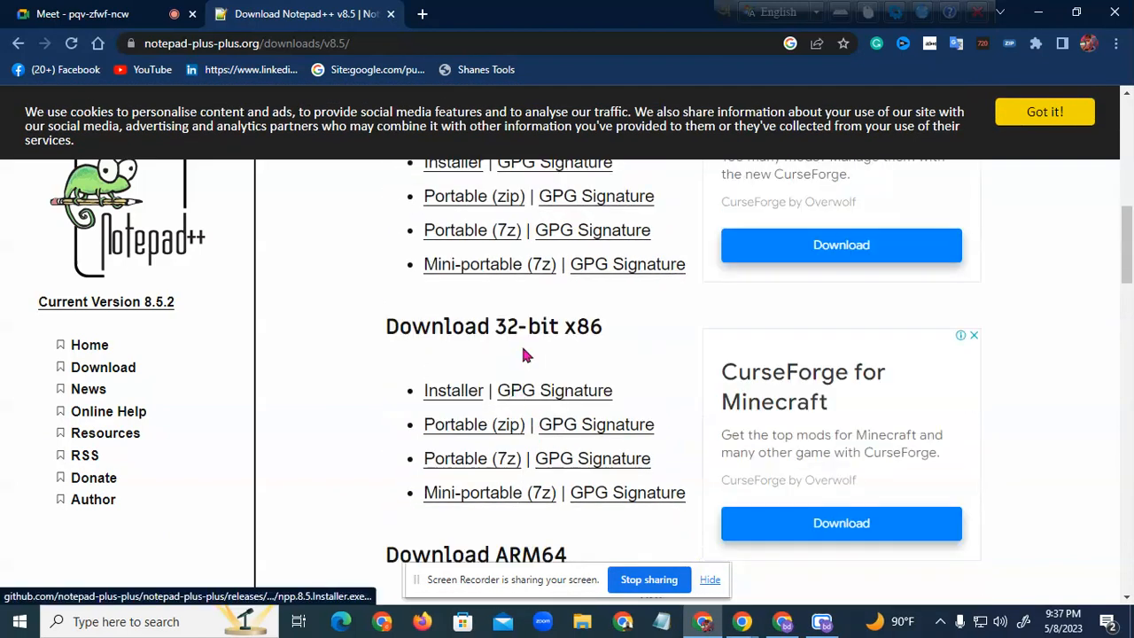
{"action": "scroll", "coordinate": [526, 351], "scroll_direction": "up", "scroll_amount": 5}
{"action": "scroll", "coordinate": [523, 355], "scroll_direction": "up", "scroll_amount": 3}
{"action": "scroll", "coordinate": [521, 355], "scroll_direction": "down", "scroll_amount": 5}
{"action": "left_click", "coordinate": [537, 376]}
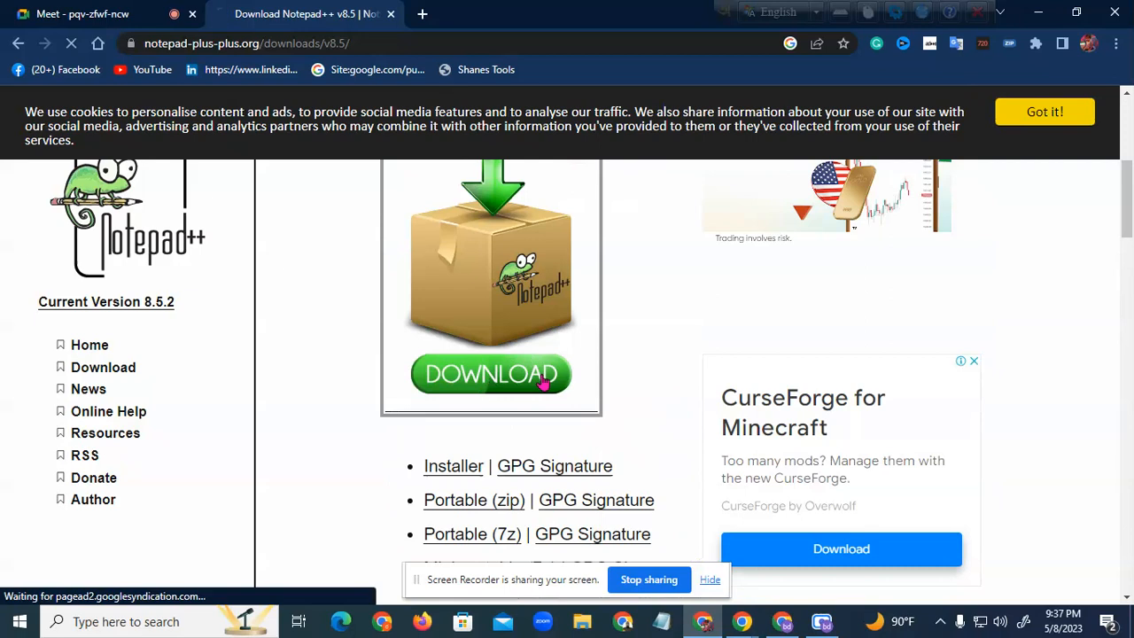
{"action": "scroll", "coordinate": [598, 379], "scroll_direction": "up", "scroll_amount": 2}
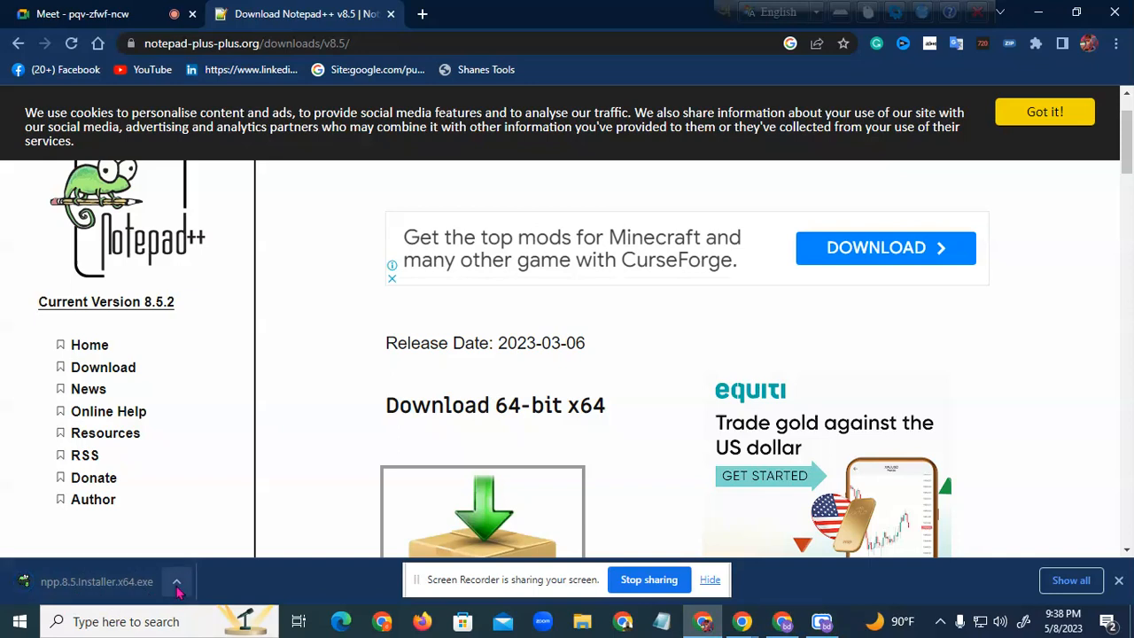
Install Notepad++ v8.5 in English to C:\Program Files\Notepad++ without a desktop shortcut, leaving the run option enabled.
{"action": "left_click", "coordinate": [141, 590]}
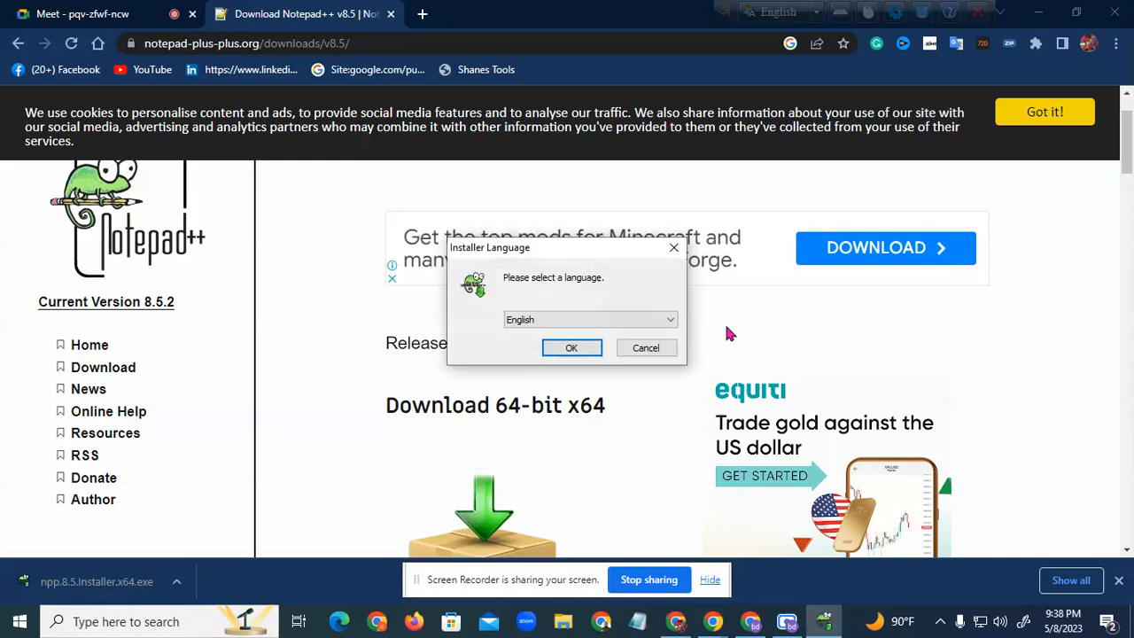
{"action": "left_click", "coordinate": [576, 343]}
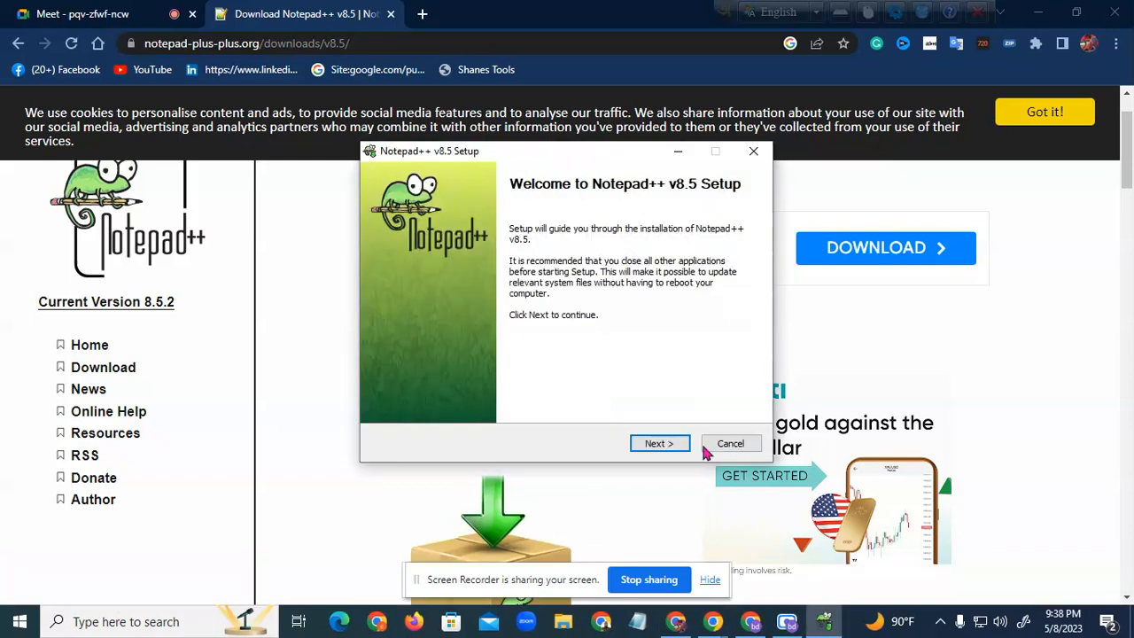
{"action": "left_click", "coordinate": [658, 444]}
{"action": "left_click", "coordinate": [661, 446]}
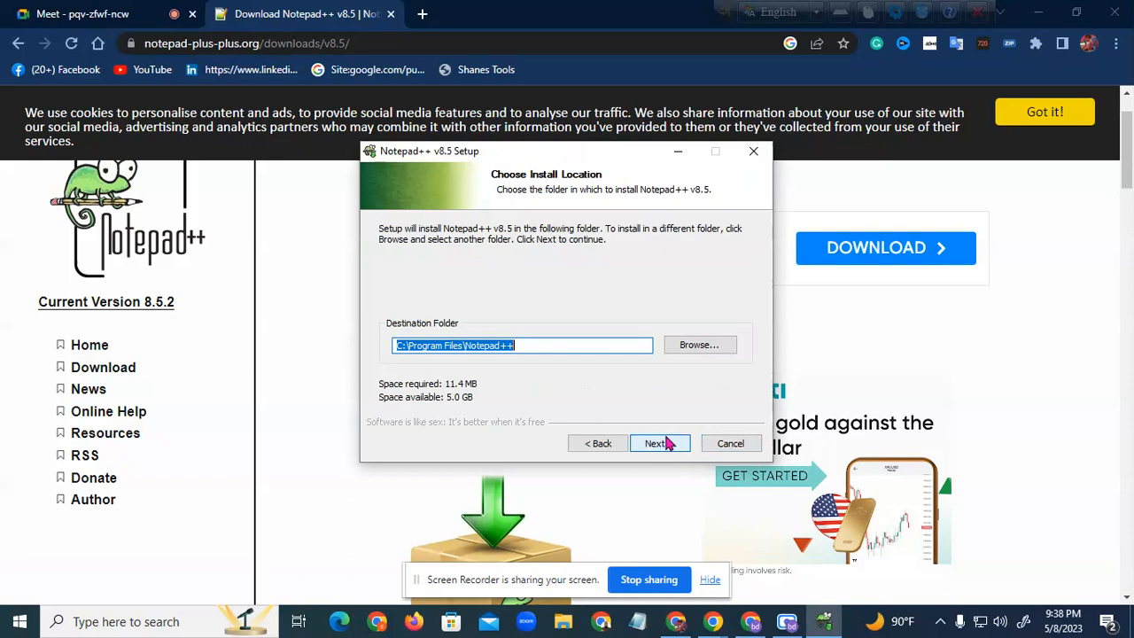
{"action": "left_click", "coordinate": [660, 445]}
{"action": "left_click", "coordinate": [660, 445]}
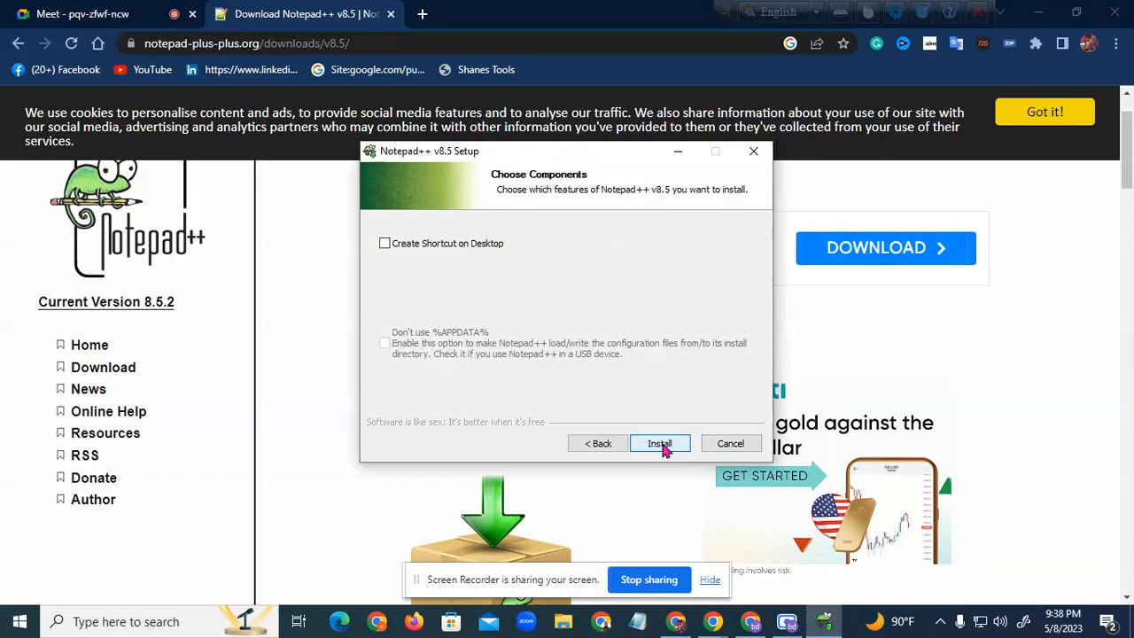
{"action": "left_click", "coordinate": [658, 443]}
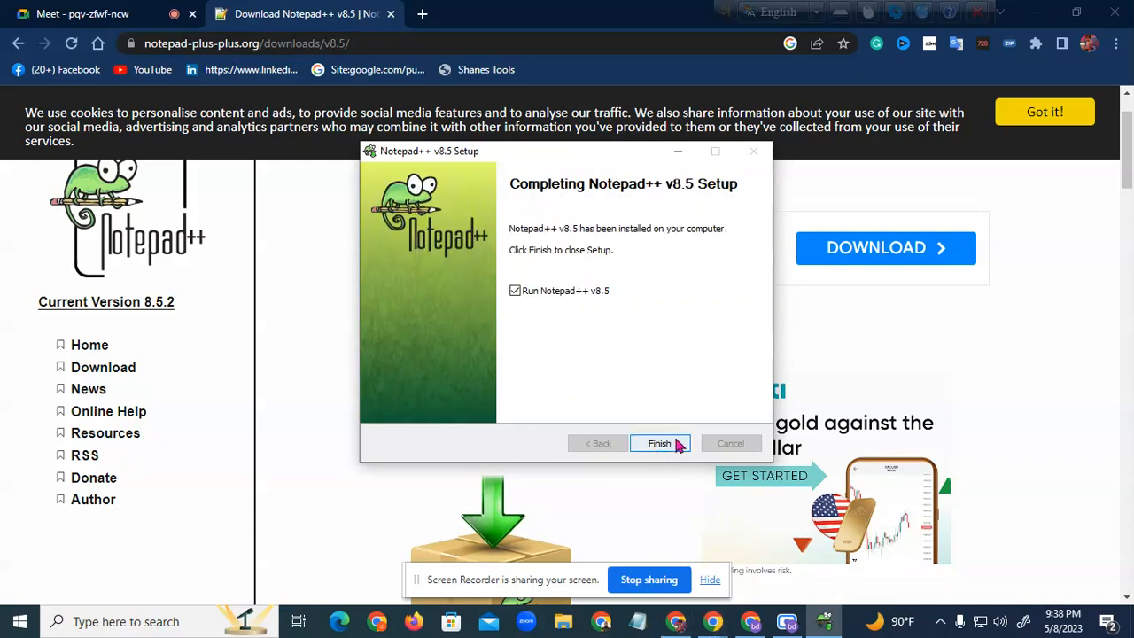
{"action": "left_click", "coordinate": [657, 446]}
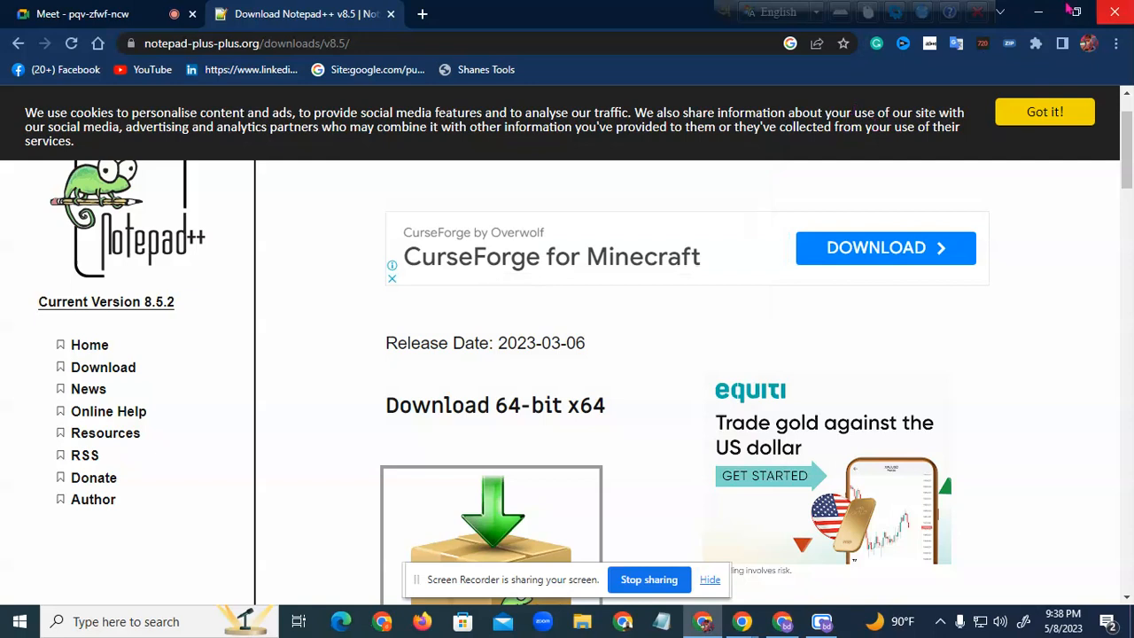
Close the Notepad++ download page and admit the waiting participant to the Google Meet call.
{"action": "left_click", "coordinate": [391, 15]}
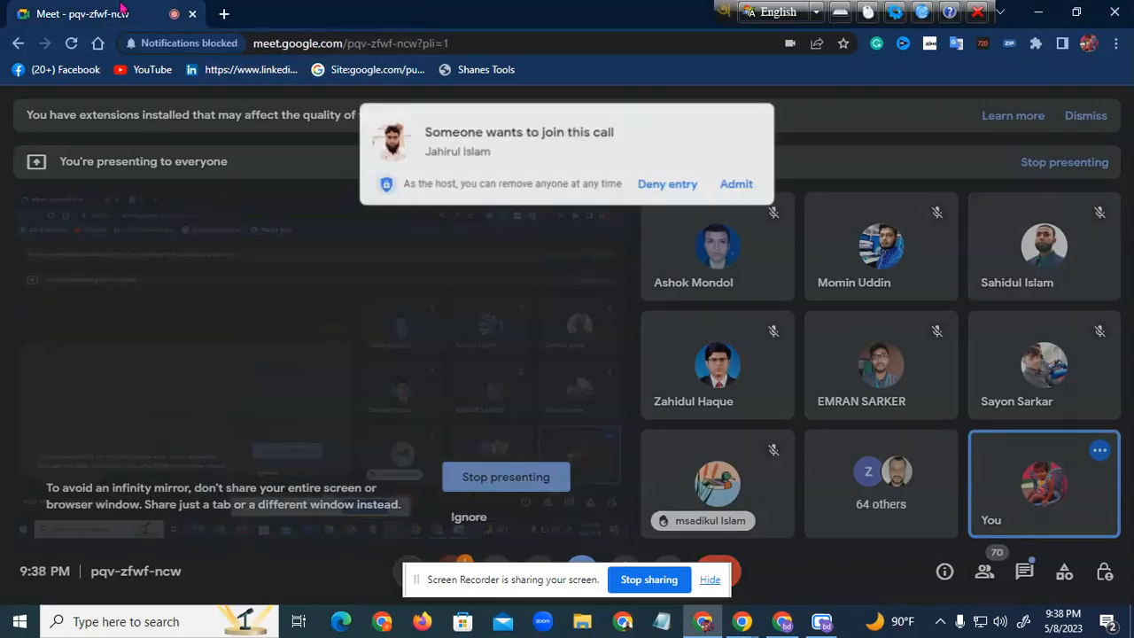
{"action": "left_click", "coordinate": [740, 182]}
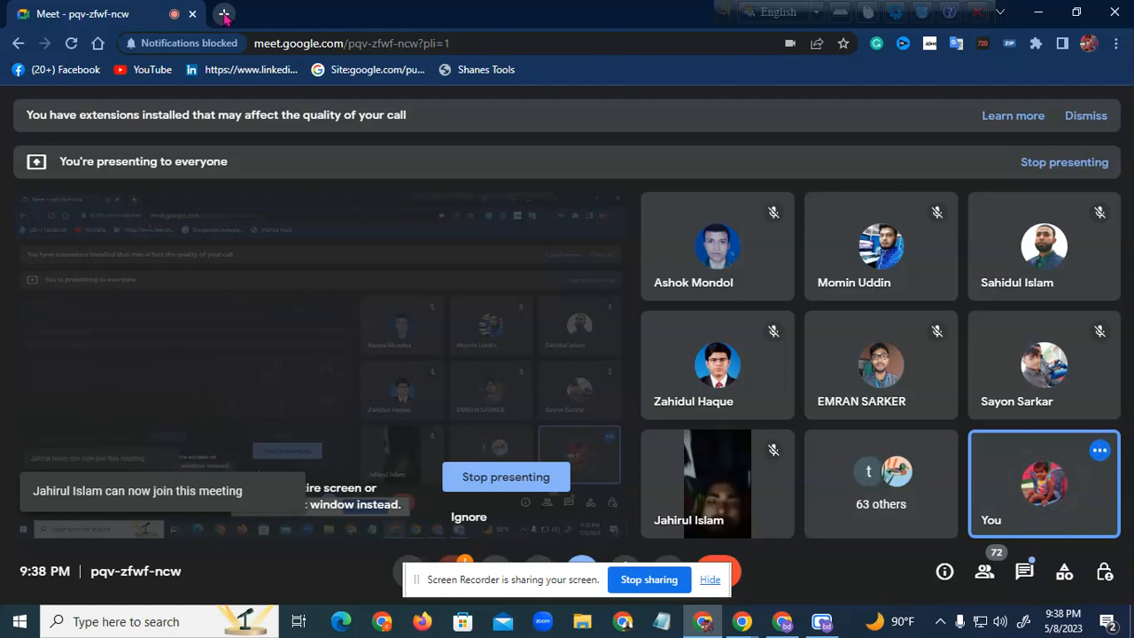
Search for "google my maps" in a new browser tab and open the My Maps site from the first result.
{"action": "left_click", "coordinate": [227, 14]}
{"action": "left_click", "coordinate": [286, 42]}
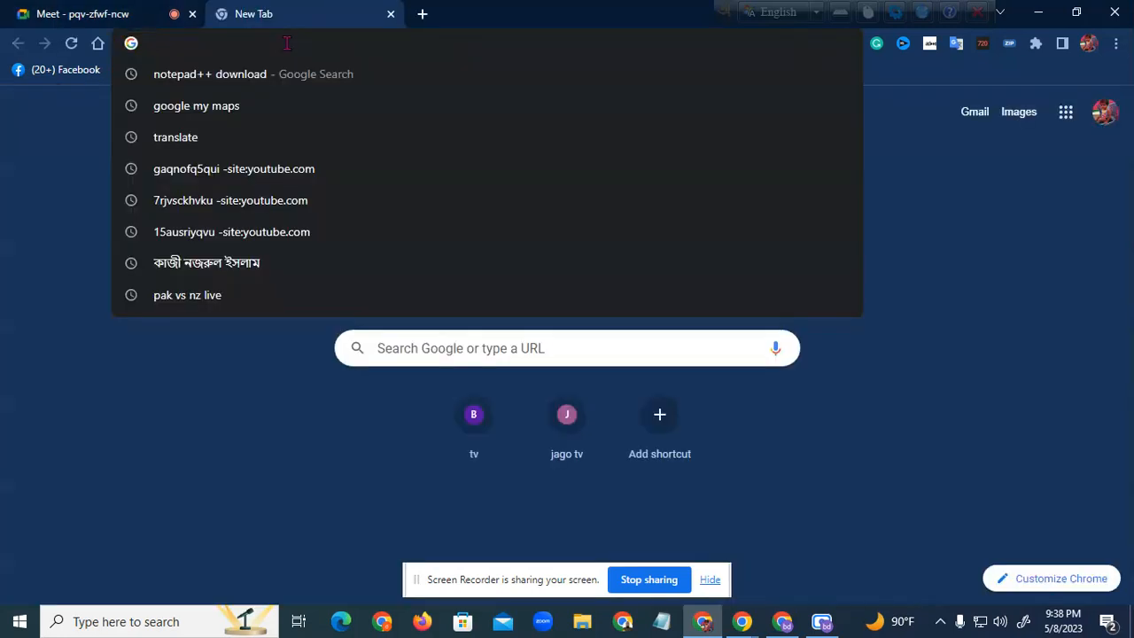
{"action": "type", "text": "googgle"}
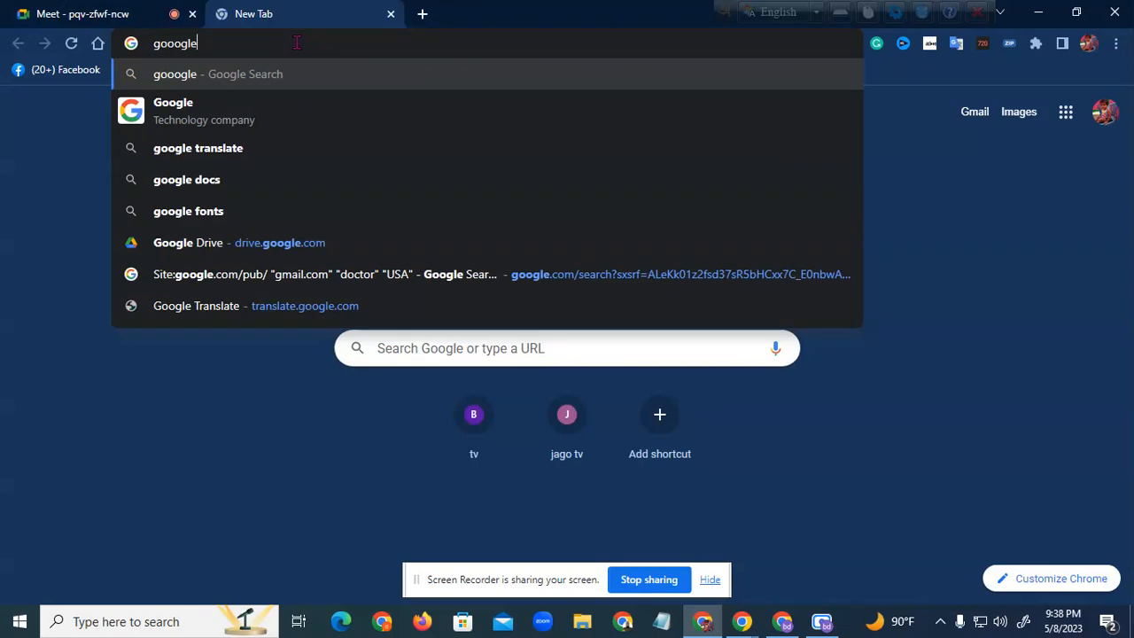
{"action": "key", "text": "BackSpace"}
{"action": "key", "text": "End"}
{"action": "type", "text": "a"}
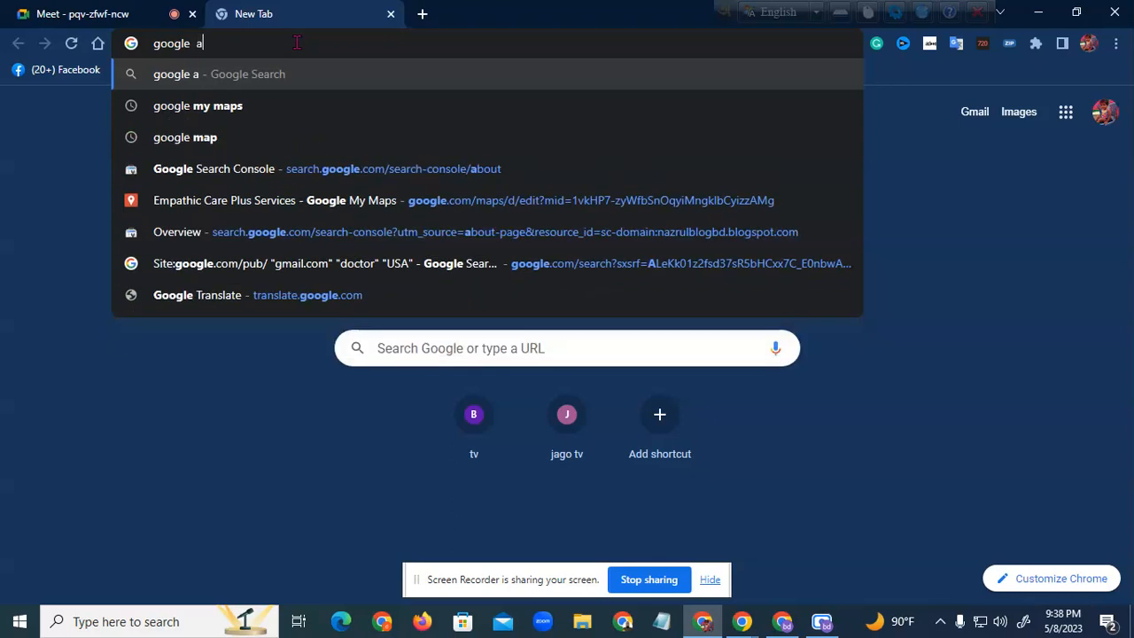
{"action": "key", "text": "BackSpace"}
{"action": "type", "text": "map"}
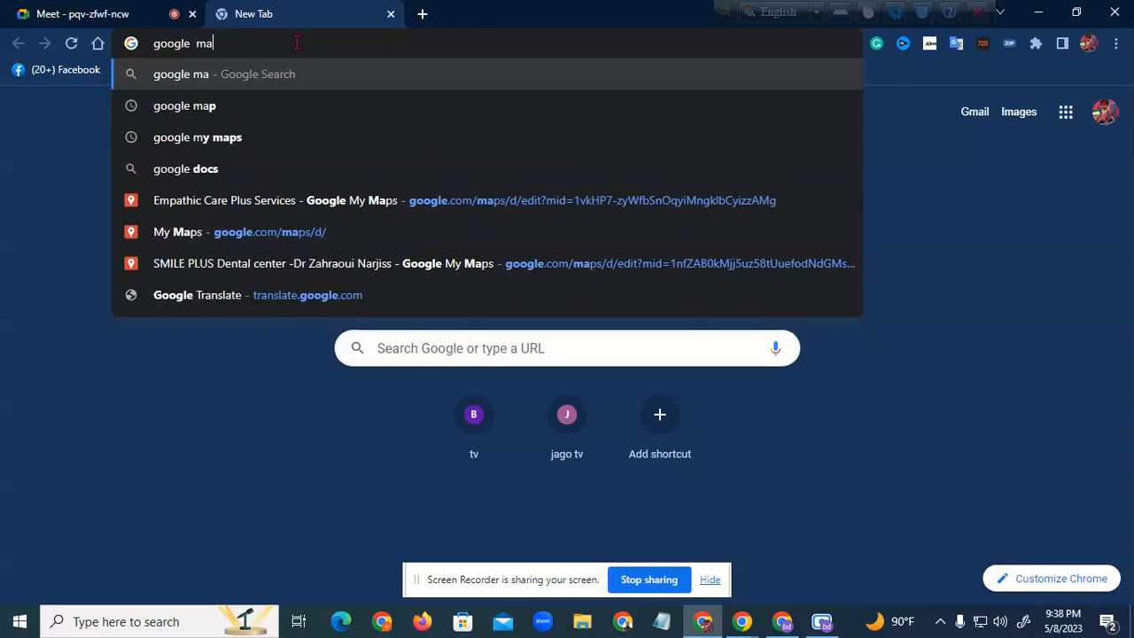
{"action": "key", "text": "BackSpace"}
{"action": "key", "text": "BackSpace"}
{"action": "key", "text": "BackSpace"}
{"action": "type", "text": "my map"}
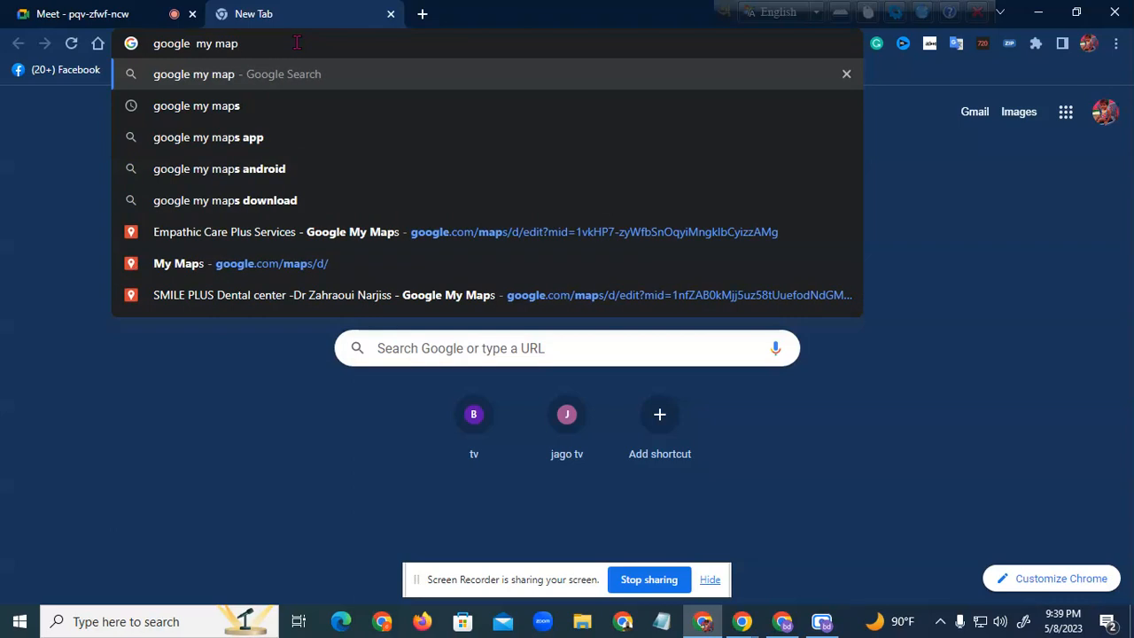
{"action": "type", "text": "s"}
{"action": "key", "text": "Return"}
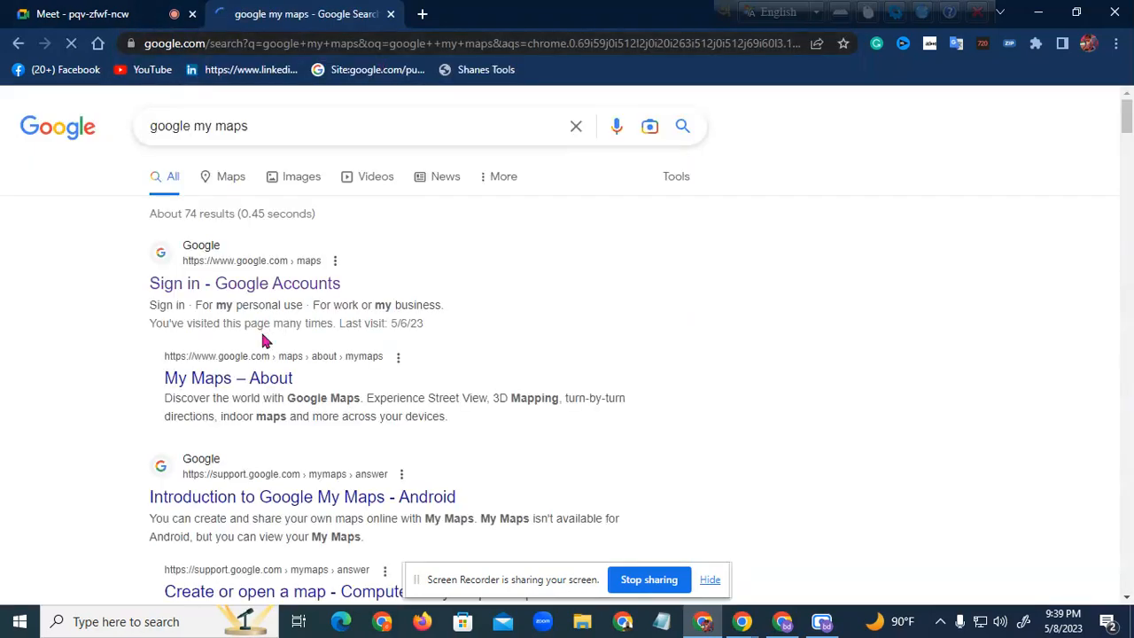
{"action": "left_click", "coordinate": [260, 289]}
Switch to the Google Meet call, admit the waiting participant, and return to My Maps.
{"action": "left_click", "coordinate": [134, 11]}
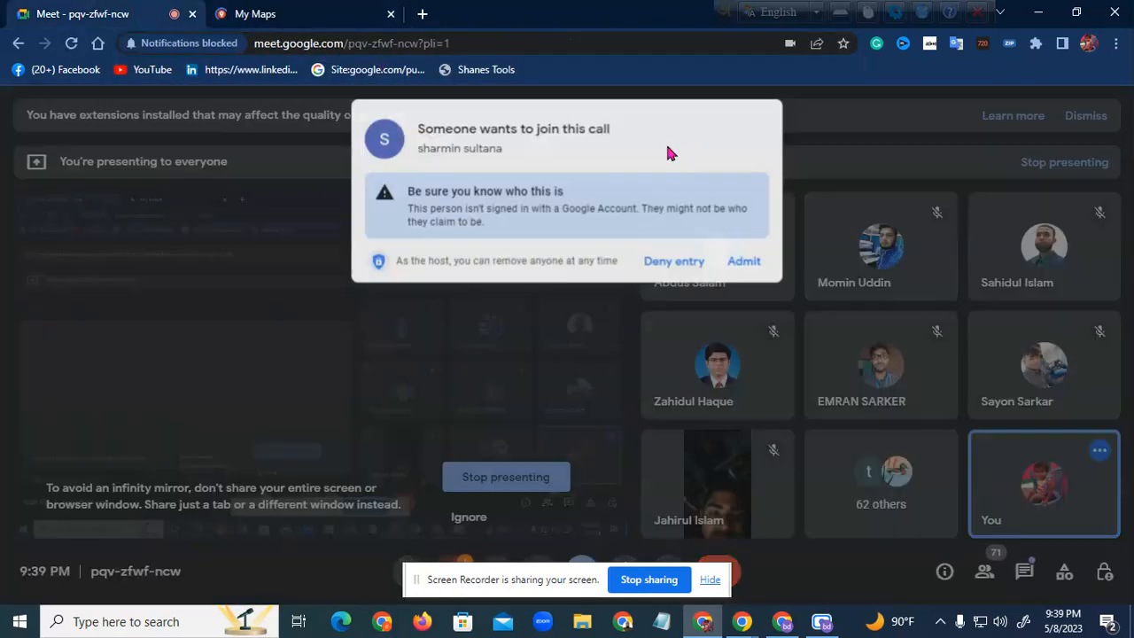
{"action": "left_click", "coordinate": [744, 260]}
{"action": "left_click", "coordinate": [256, 13]}
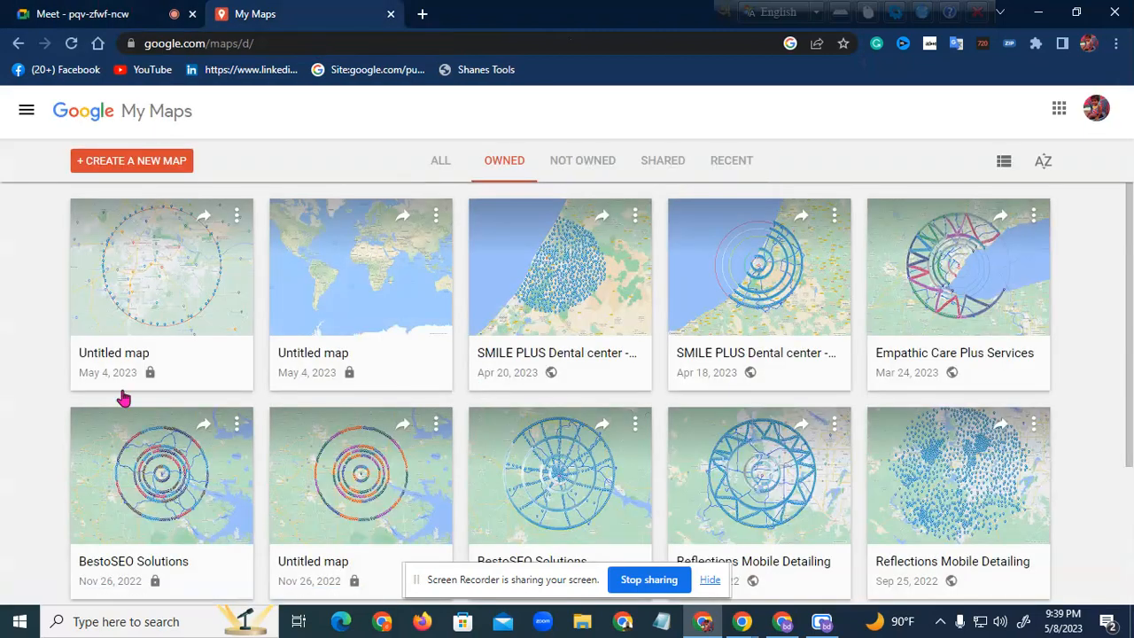
In the Google Meet host controls, stop participants from turning on their microphone, and close the controls.
{"action": "left_click", "coordinate": [88, 13]}
{"action": "left_click", "coordinate": [1104, 572]}
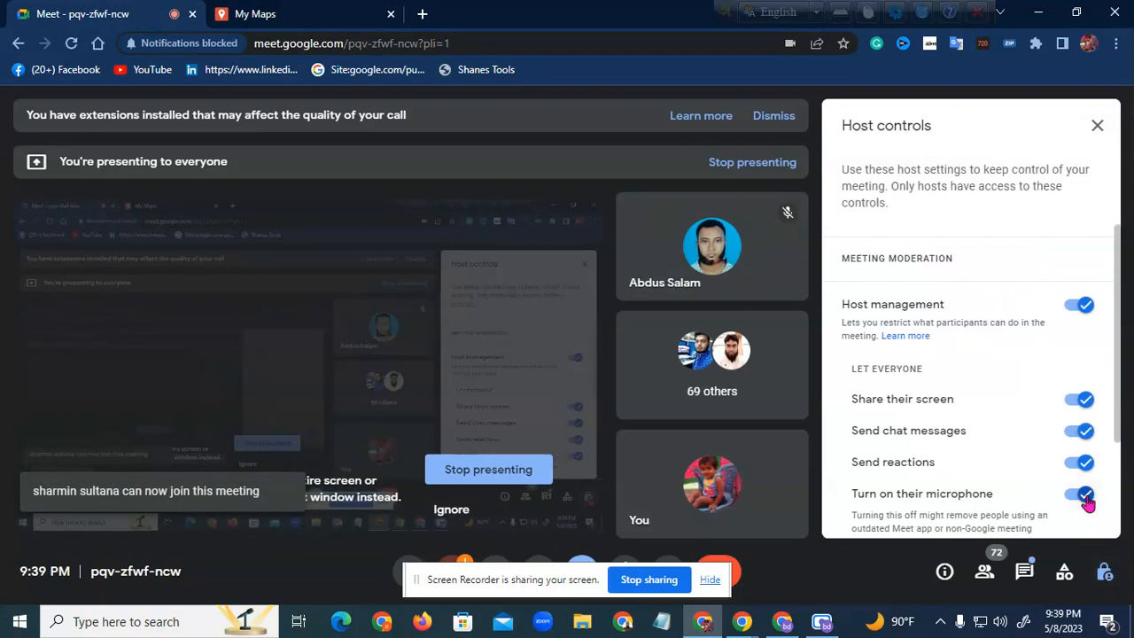
{"action": "left_click", "coordinate": [1082, 496]}
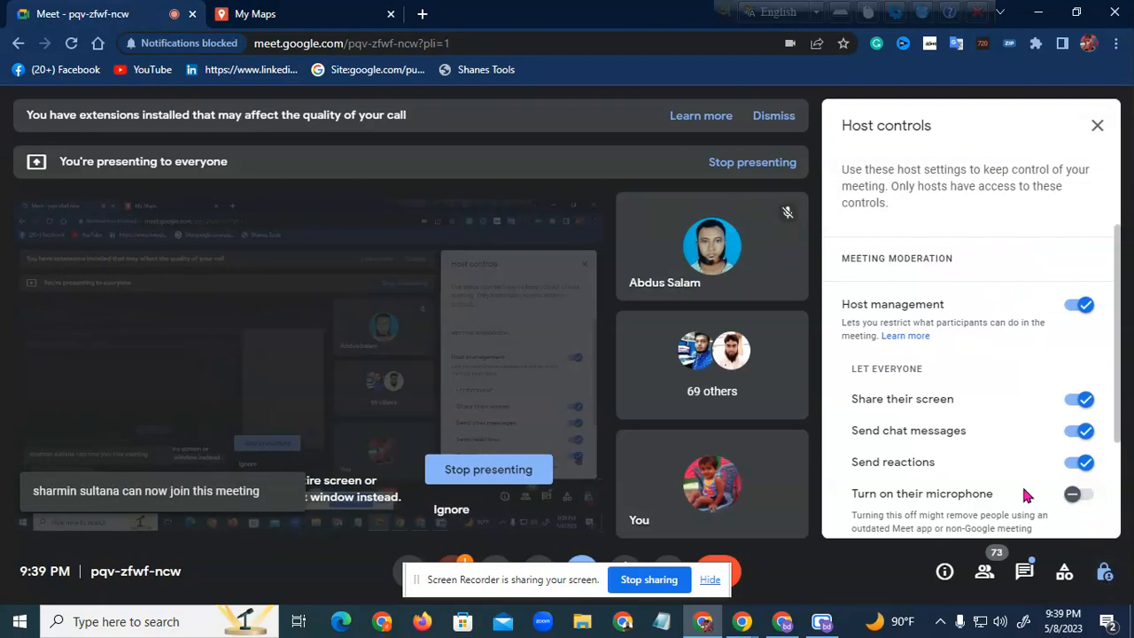
{"action": "left_click", "coordinate": [1096, 130]}
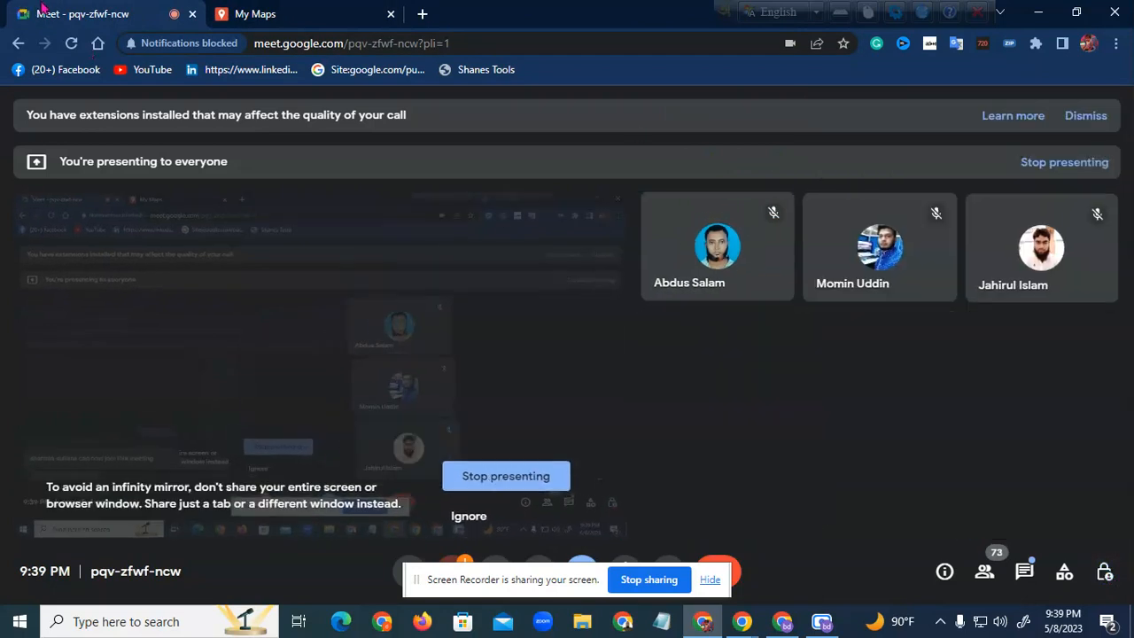
Return to My Maps and open the May 4, 2023 untitled map that shows a circle of pins.
{"action": "left_click", "coordinate": [301, 14]}
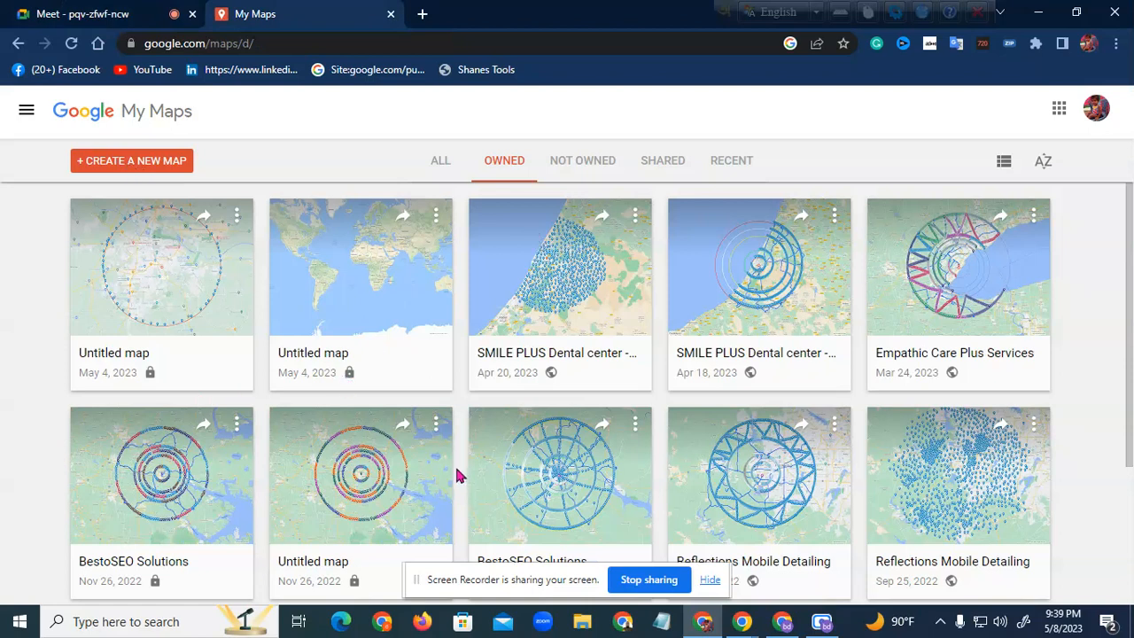
{"action": "left_click", "coordinate": [155, 281]}
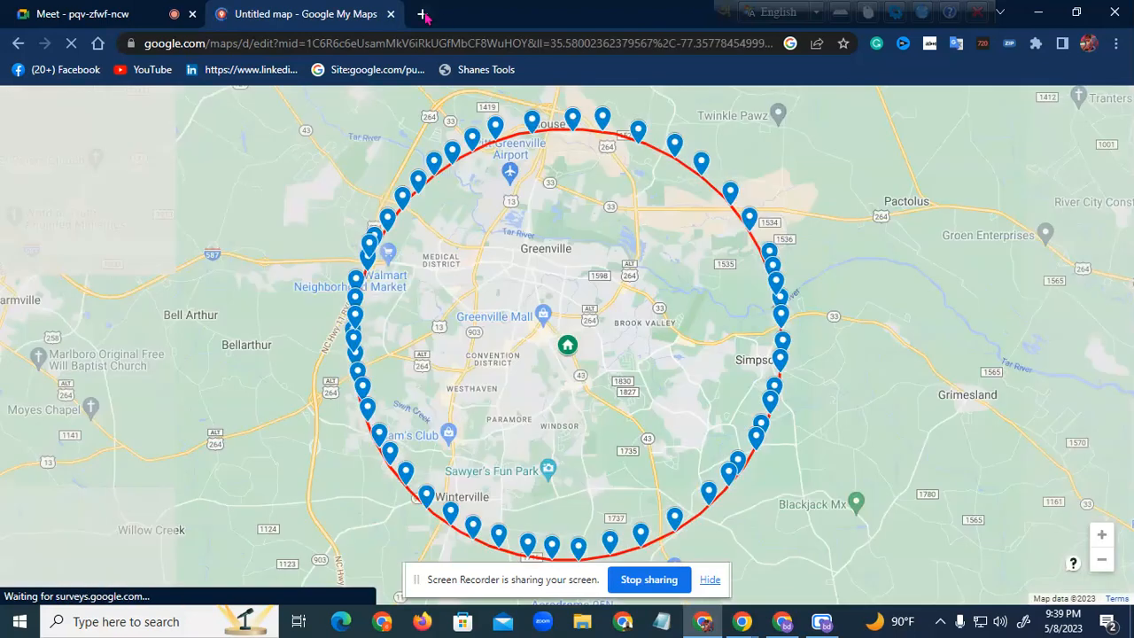
Search for "kml circle generator" in a new browser tab and open the KML4Earth KML Circle Generator.
{"action": "left_click", "coordinate": [423, 14]}
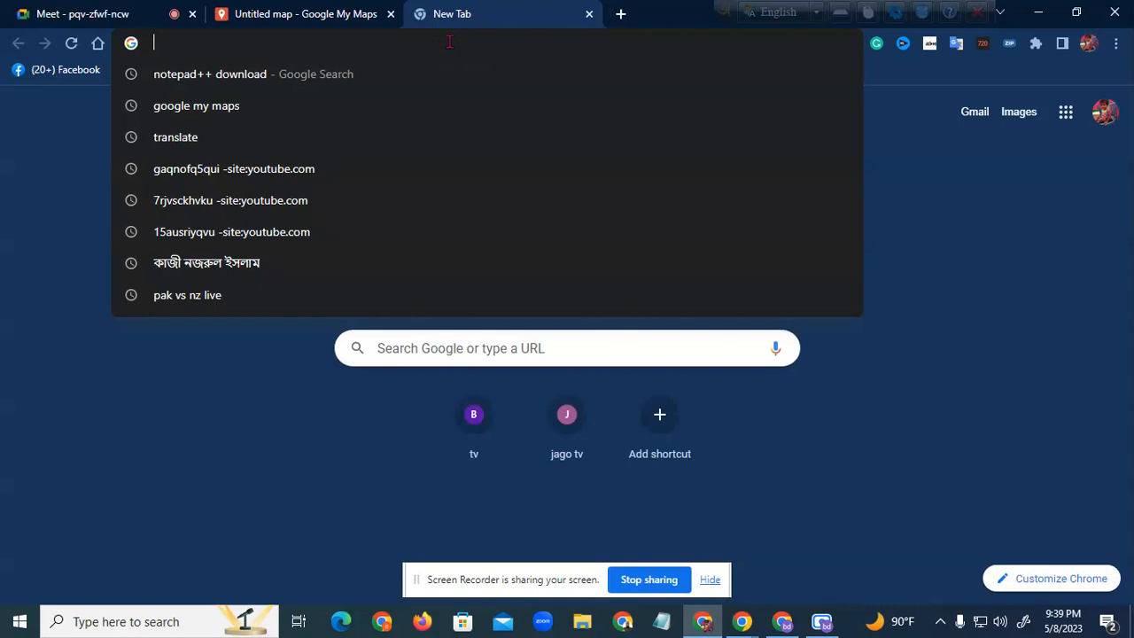
{"action": "type", "text": "kml"}
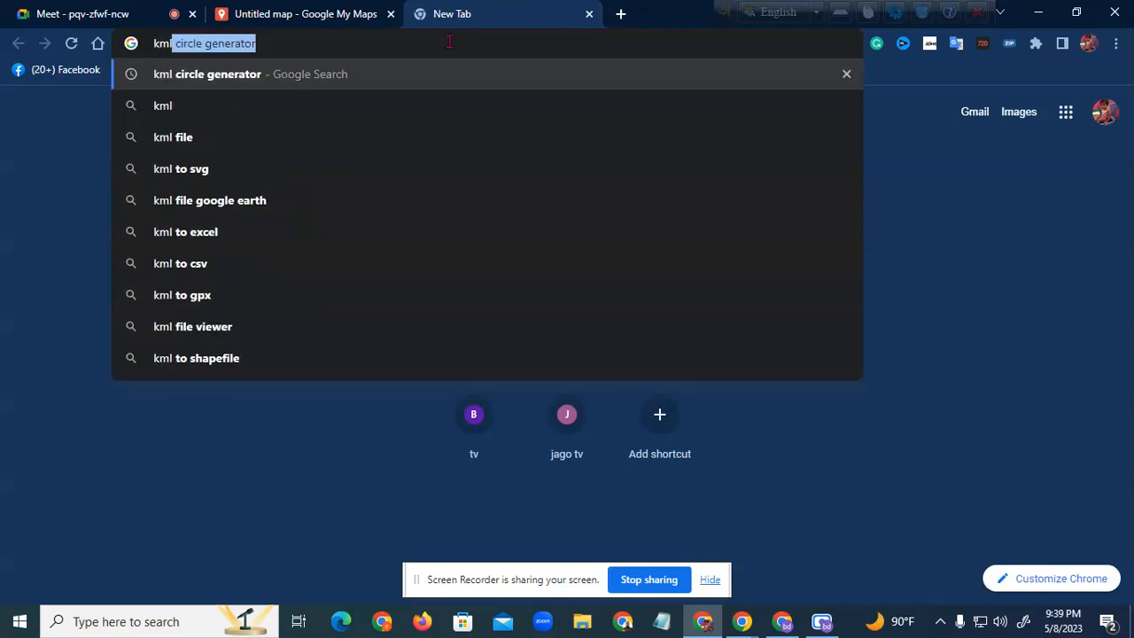
{"action": "key", "text": "Return"}
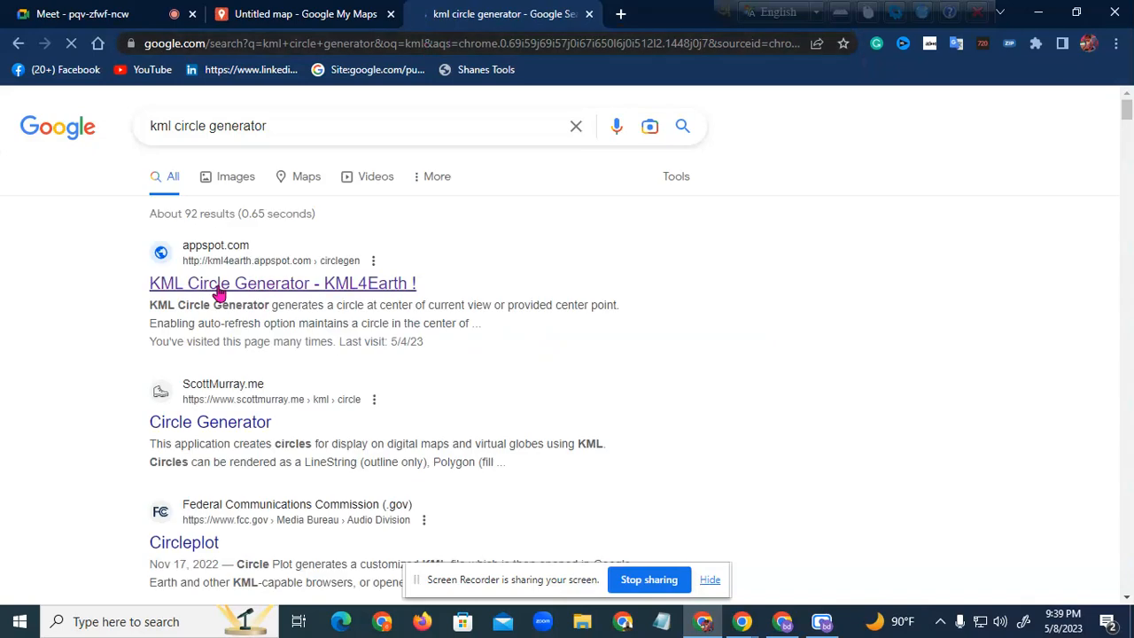
{"action": "left_click", "coordinate": [219, 285]}
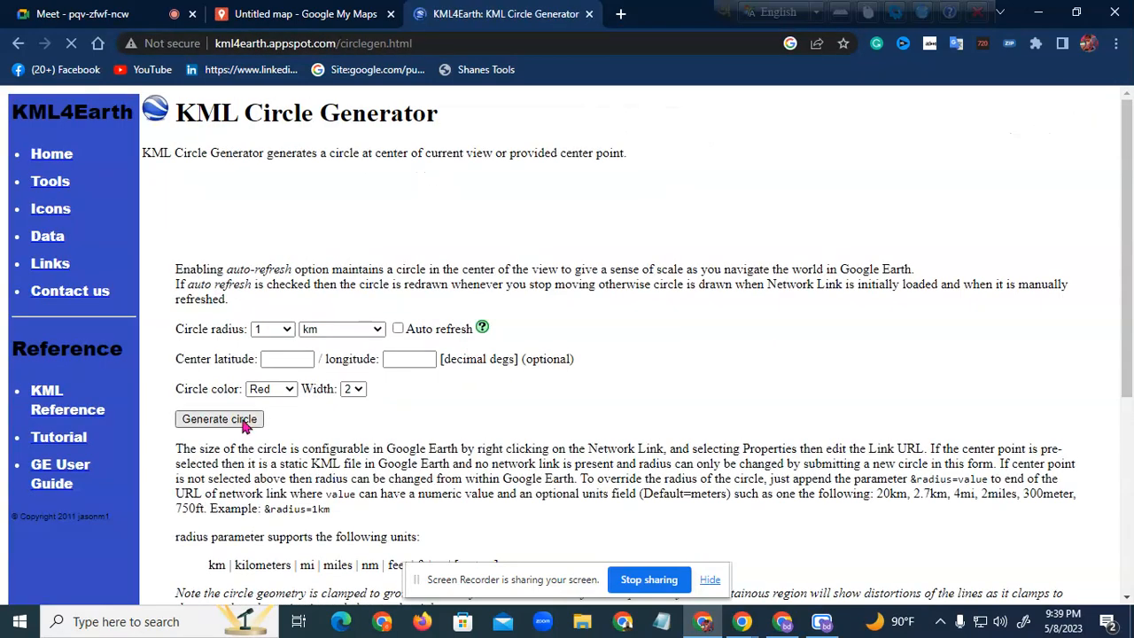
Switch to the Google Meet call, admit the waiting participant, and return to the KML Circle Generator.
{"action": "left_click", "coordinate": [140, 15]}
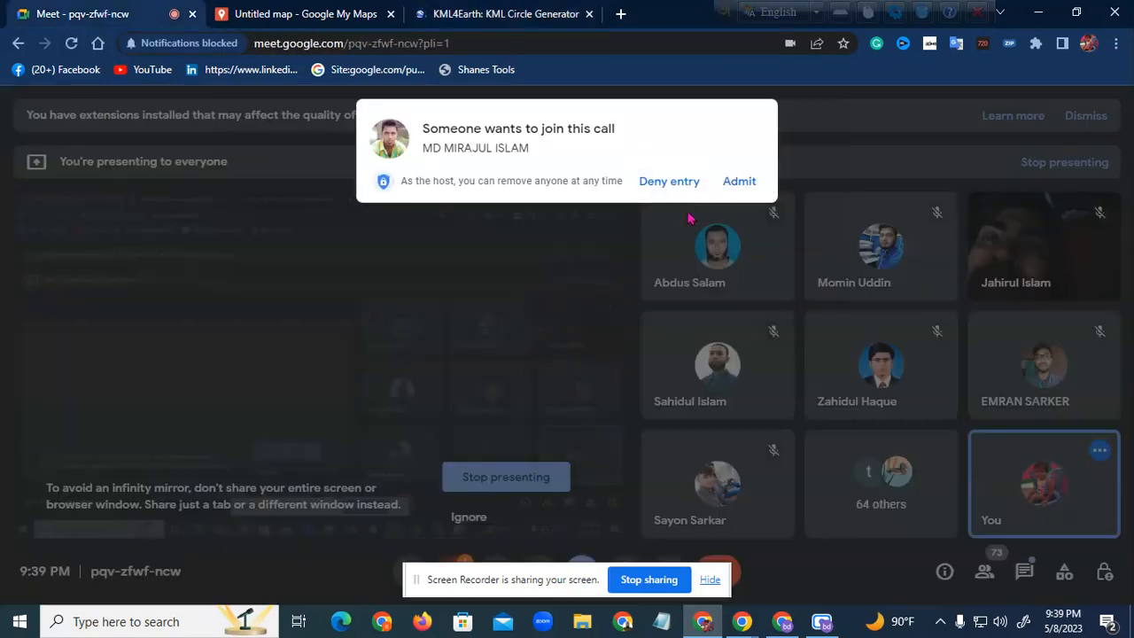
{"action": "left_click", "coordinate": [738, 182]}
{"action": "left_click", "coordinate": [500, 14]}
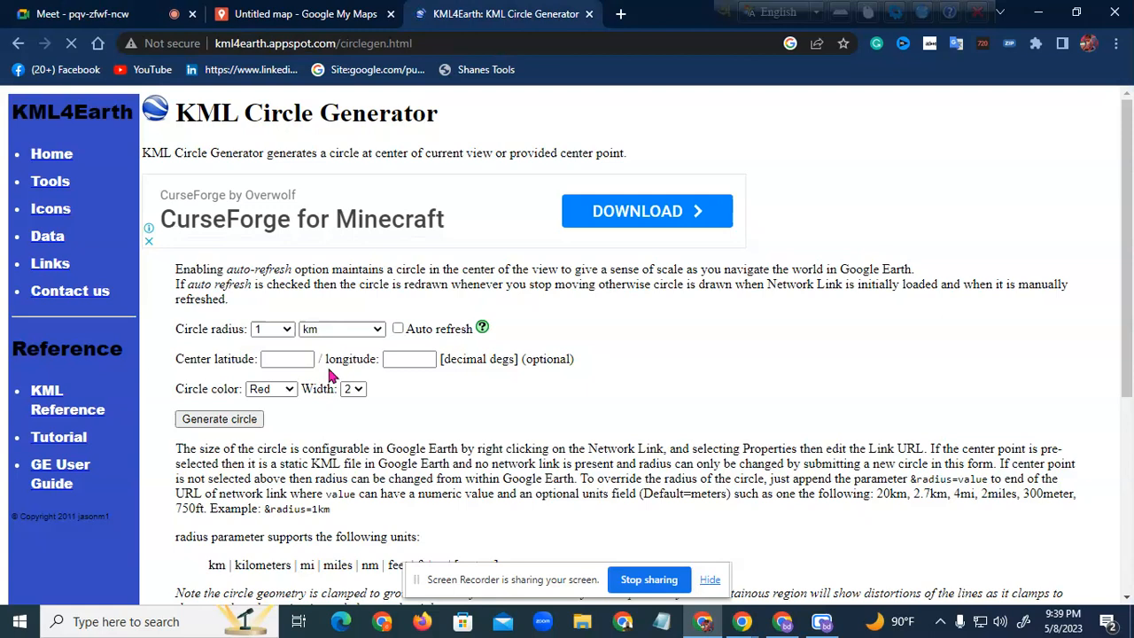
Set the circle radius to 10 miles.
{"action": "left_click", "coordinate": [273, 328]}
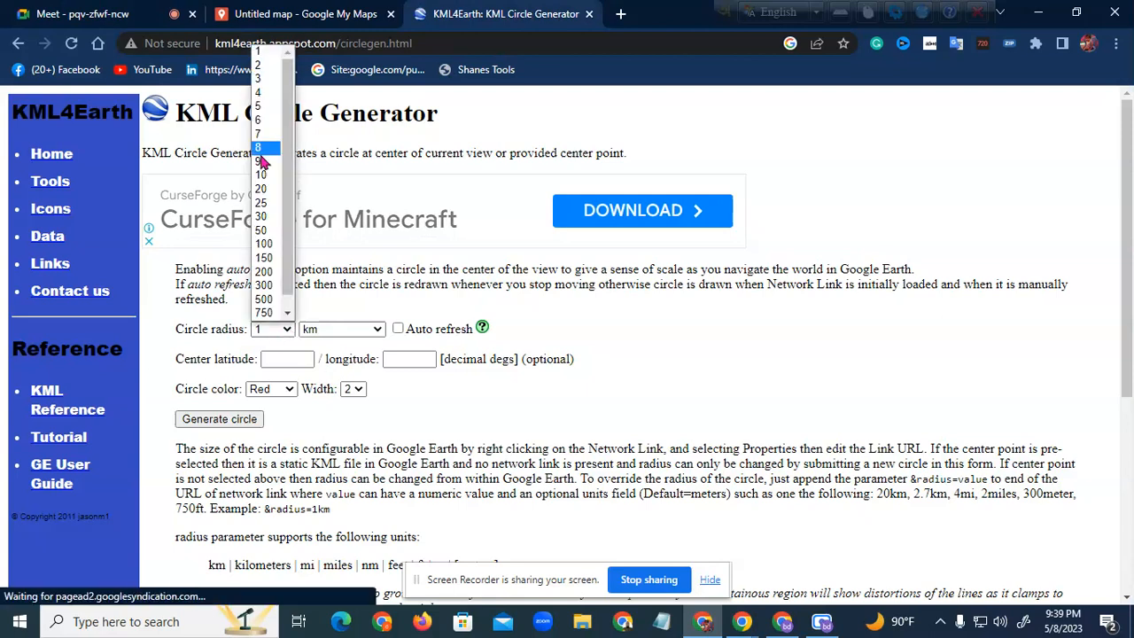
{"action": "left_click", "coordinate": [263, 175]}
{"action": "left_click", "coordinate": [327, 334]}
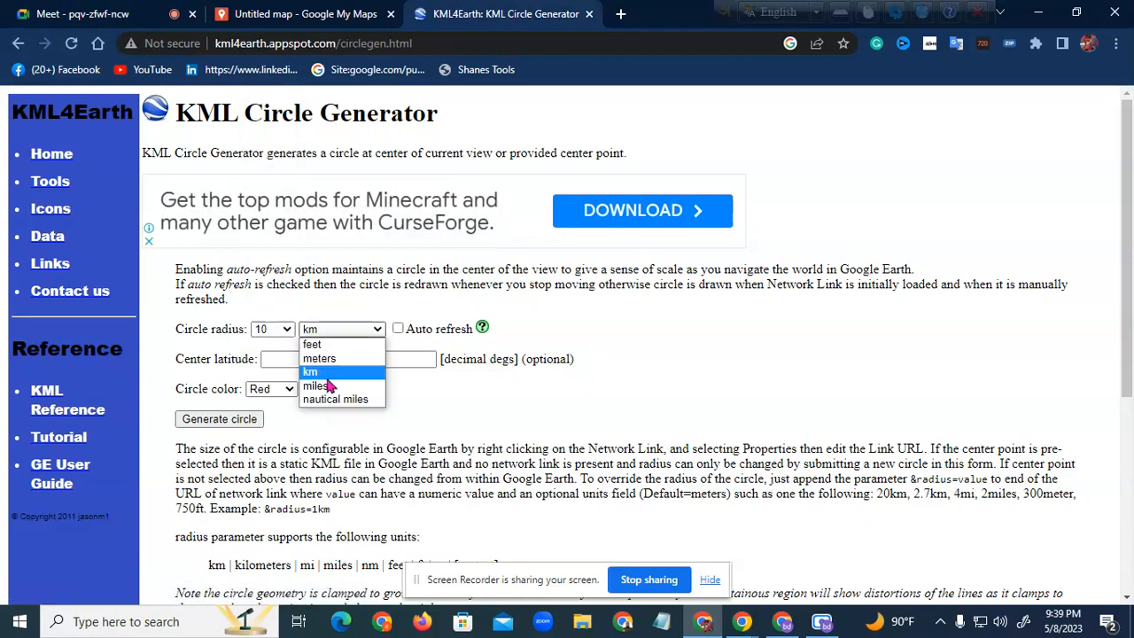
{"action": "left_click", "coordinate": [329, 386]}
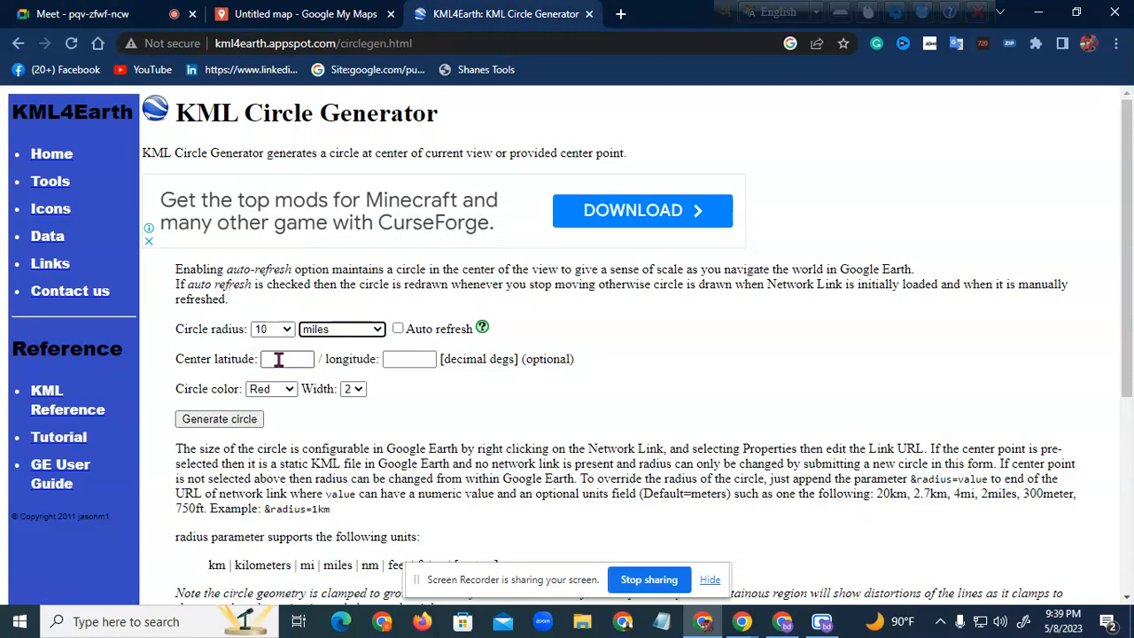
Copy the latitude 35.58032 from the green BestoSEO Solutions pin in My Maps into the circle generator's center latitude.
{"action": "left_click", "coordinate": [289, 14]}
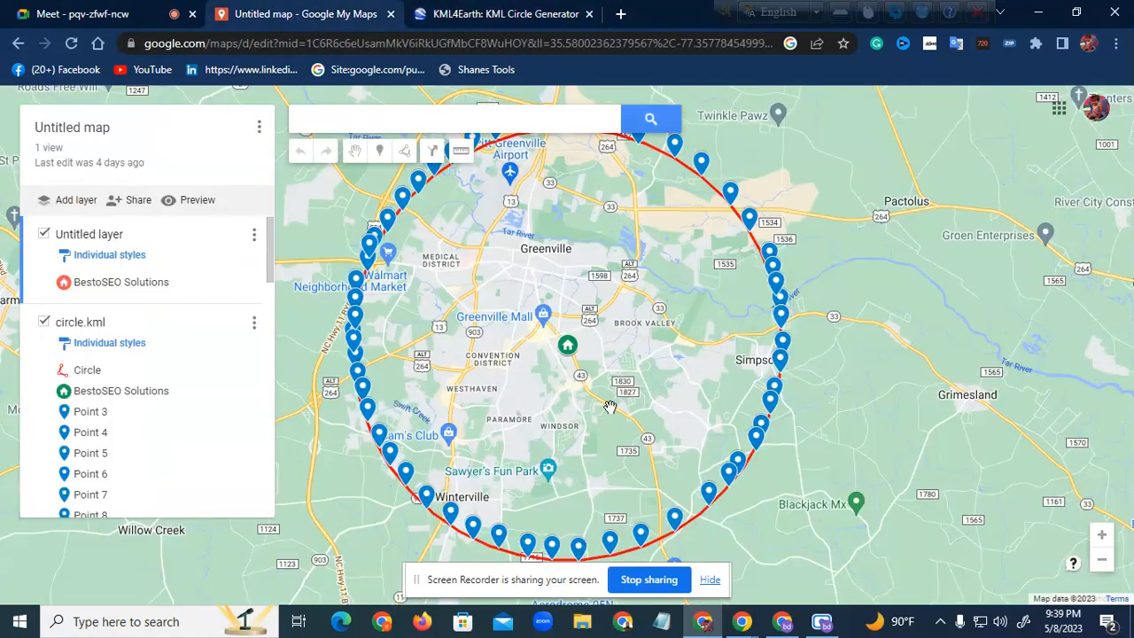
{"action": "left_click", "coordinate": [568, 349]}
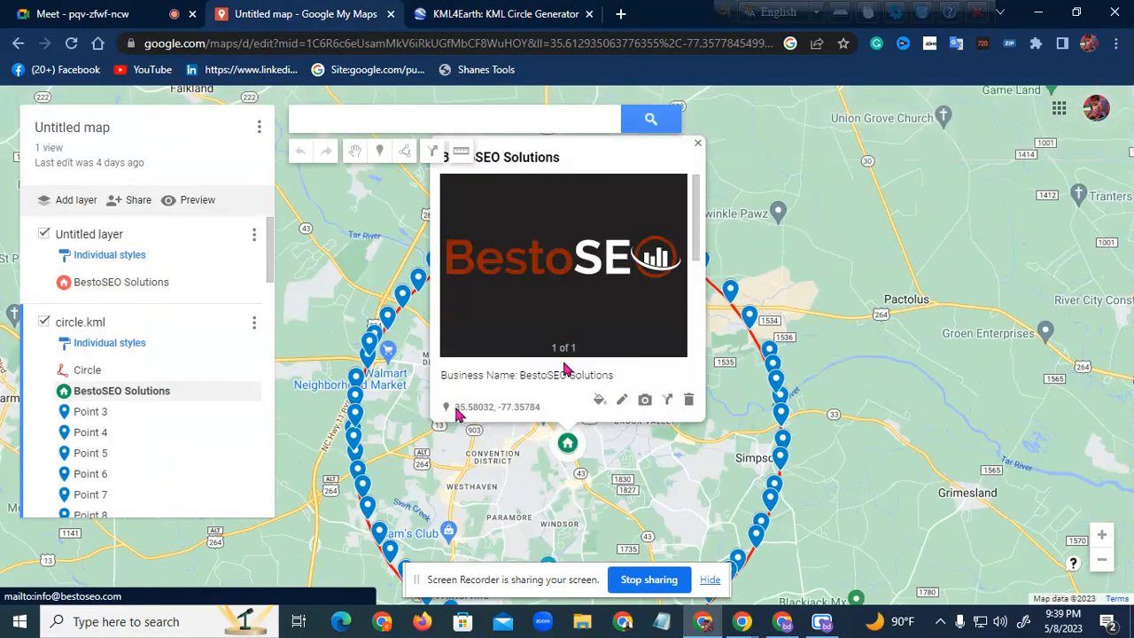
{"action": "left_click_drag", "start_coordinate": [456, 410], "coordinate": [494, 411]}
{"action": "right_click", "coordinate": [486, 413]}
{"action": "left_click", "coordinate": [518, 420]}
{"action": "left_click", "coordinate": [496, 13]}
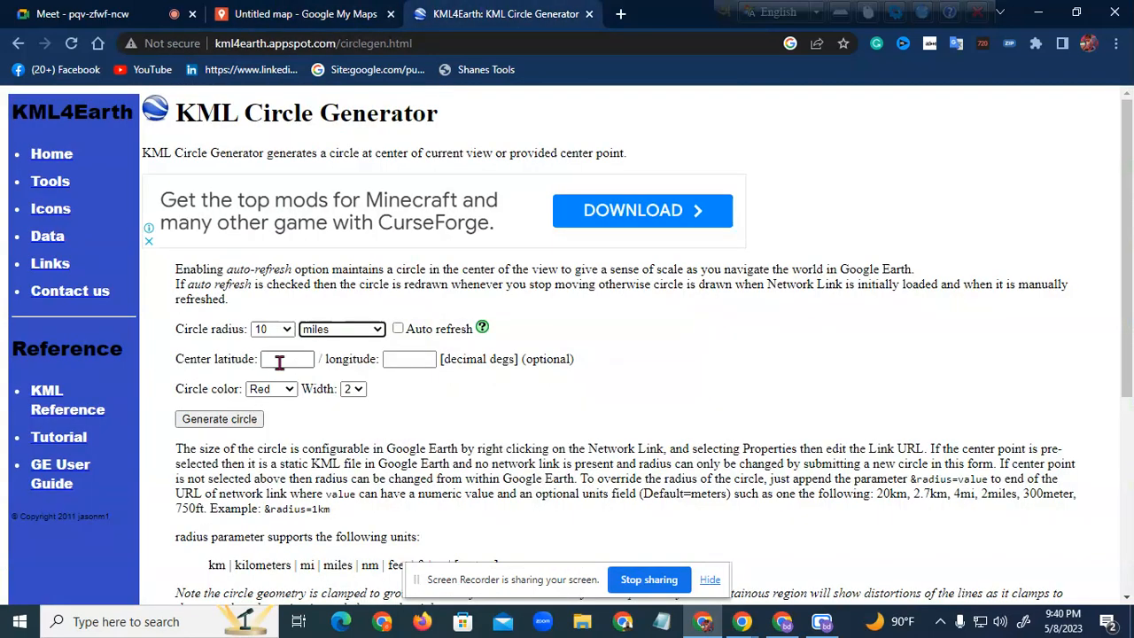
{"action": "right_click", "coordinate": [278, 362]}
{"action": "left_click", "coordinate": [345, 249]}
Copy the BestoSEO Solutions pin's longitude from My Maps into the circle generator's center longitude as -77.3578.
{"action": "left_click", "coordinate": [399, 364]}
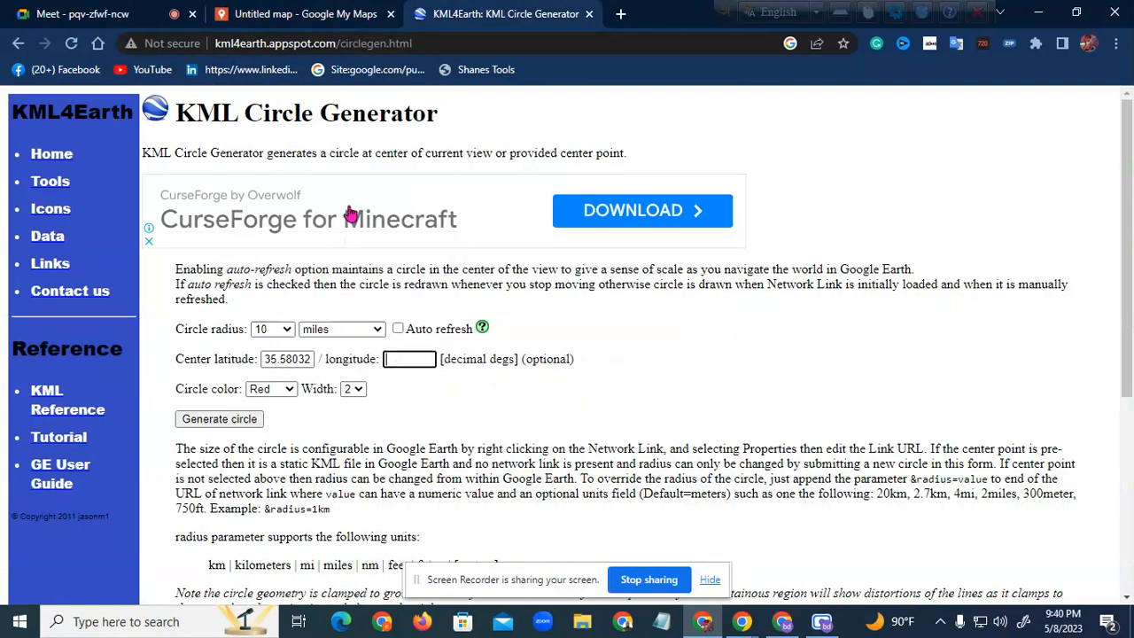
{"action": "left_click", "coordinate": [277, 10]}
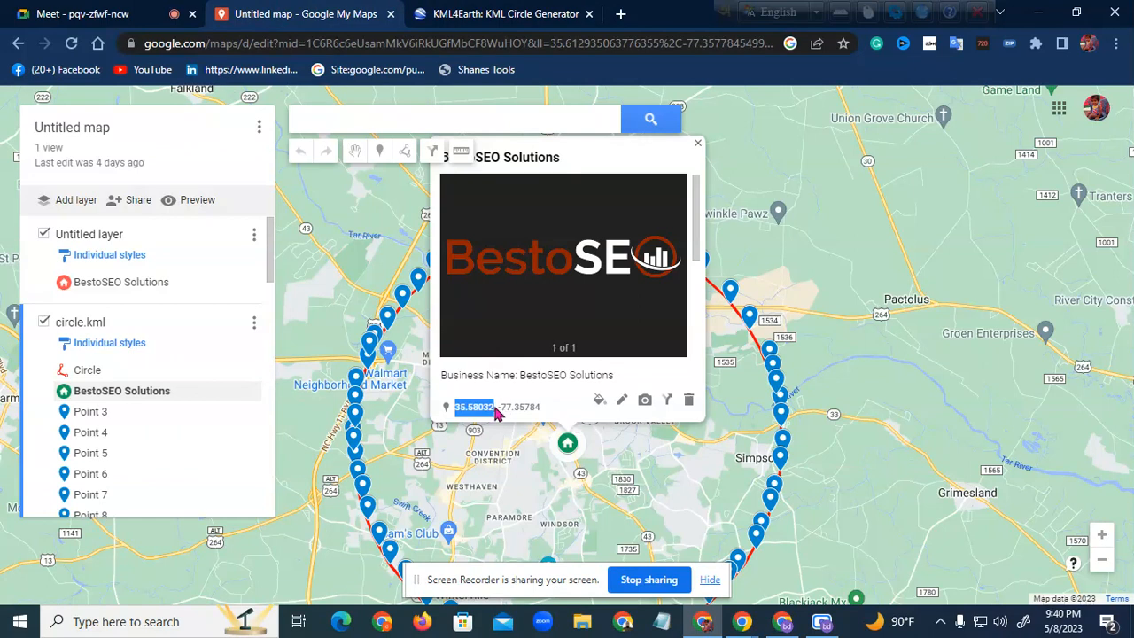
{"action": "left_click_drag", "start_coordinate": [499, 417], "coordinate": [536, 414]}
{"action": "right_click", "coordinate": [542, 417]}
{"action": "left_click", "coordinate": [548, 418]}
{"action": "left_click", "coordinate": [501, 13]}
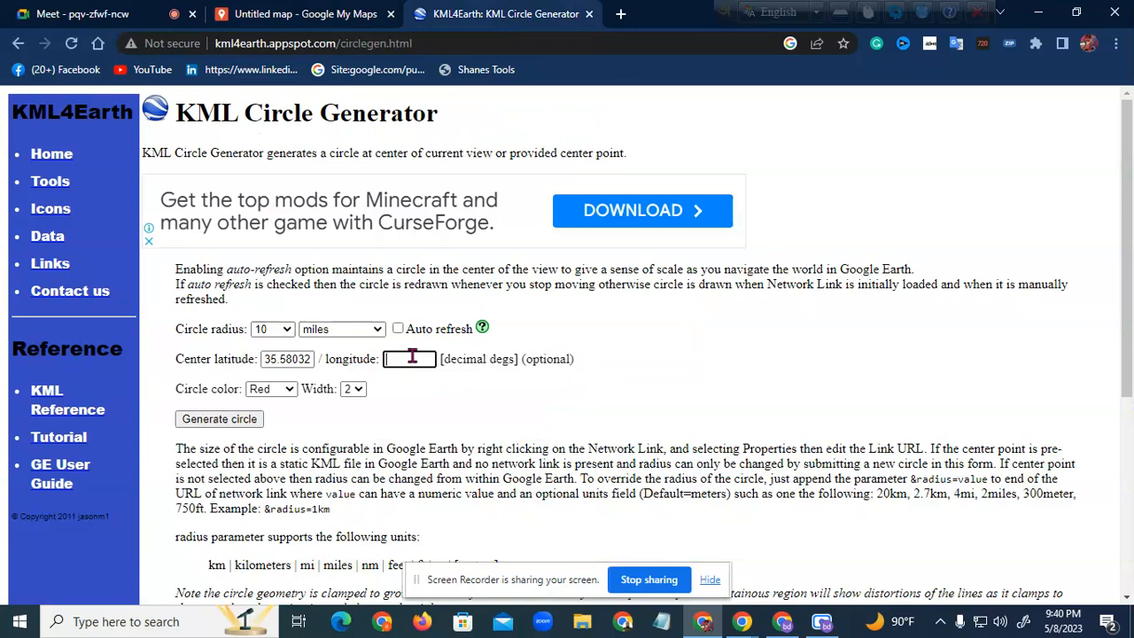
{"action": "left_click_drag", "start_coordinate": [433, 359], "coordinate": [365, 358]}
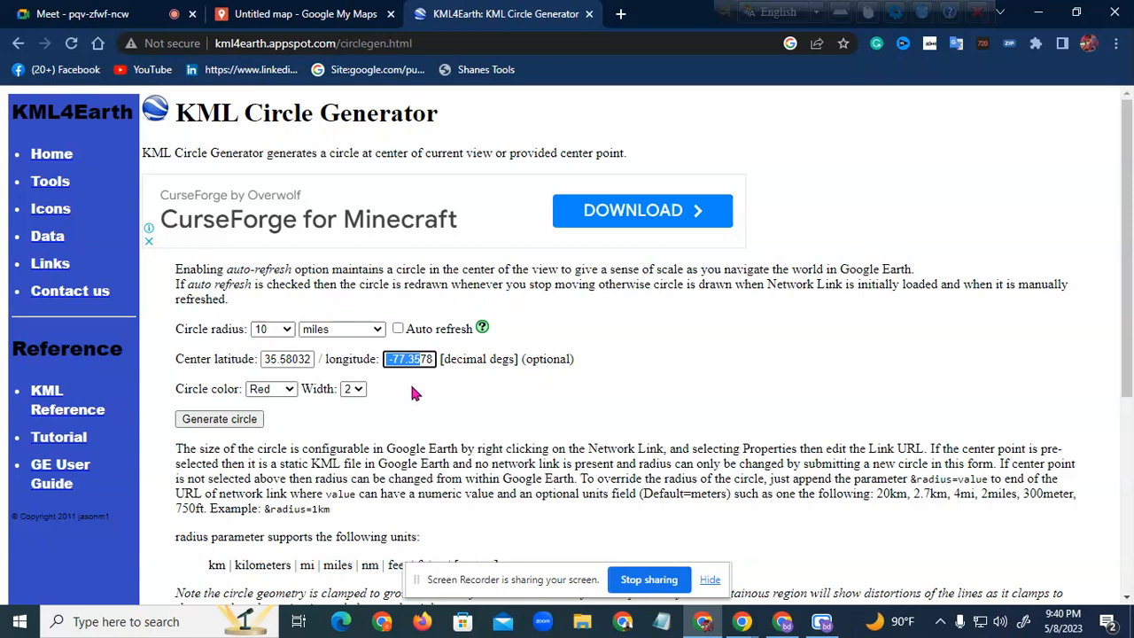
Set the circle color to White and the width to 4, and generate the circle's KML file.
{"action": "left_click", "coordinate": [288, 391]}
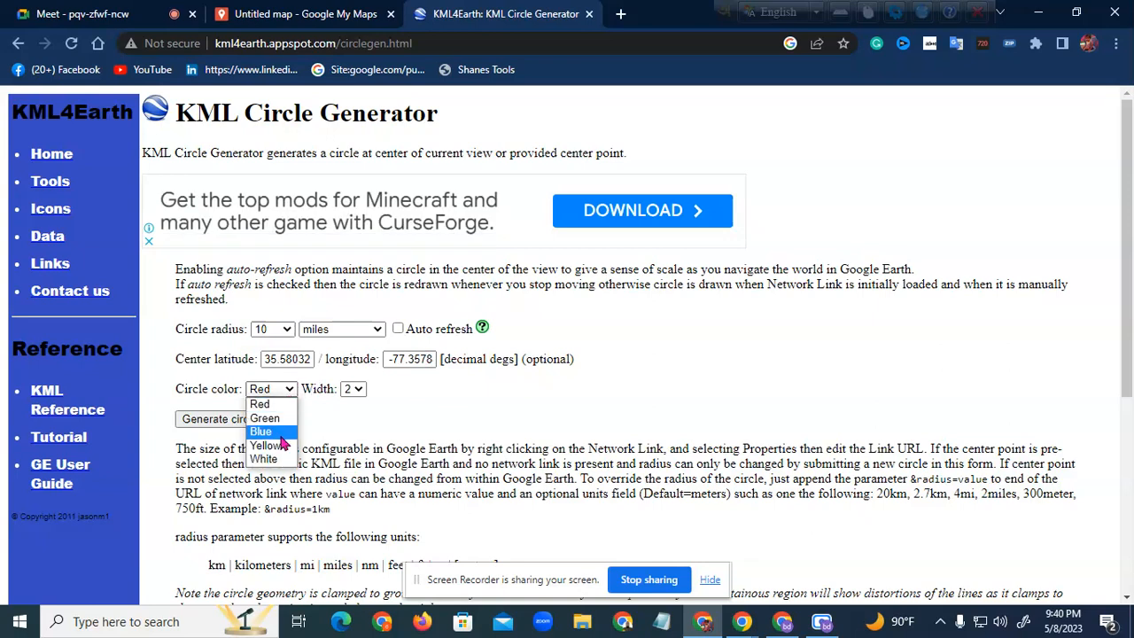
{"action": "left_click", "coordinate": [268, 458]}
{"action": "left_click", "coordinate": [352, 389]}
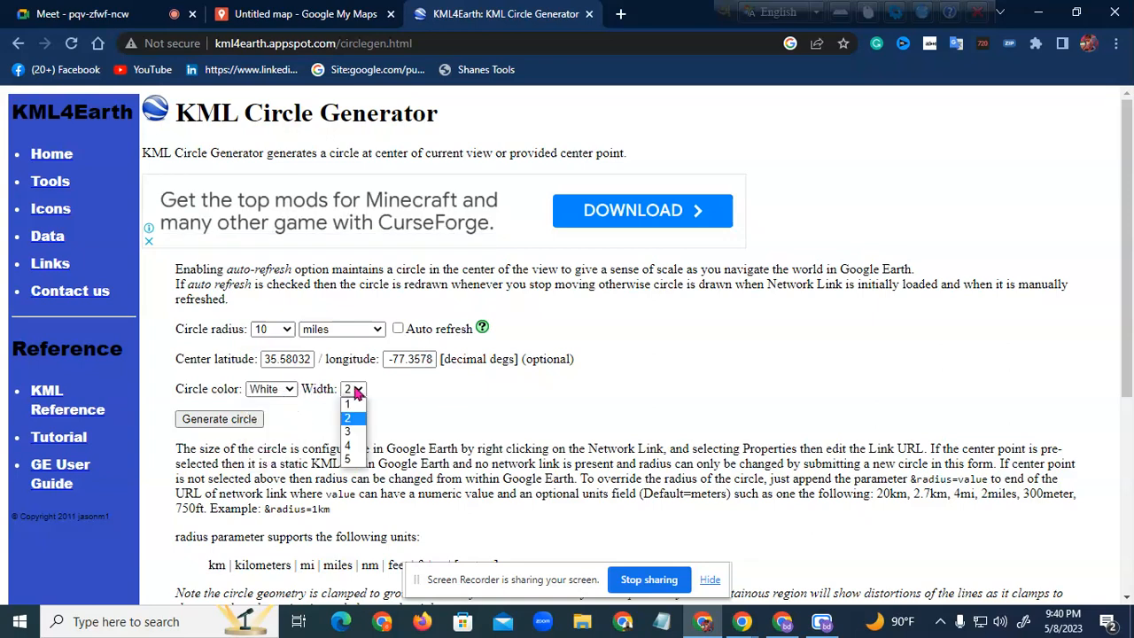
{"action": "left_click", "coordinate": [355, 445]}
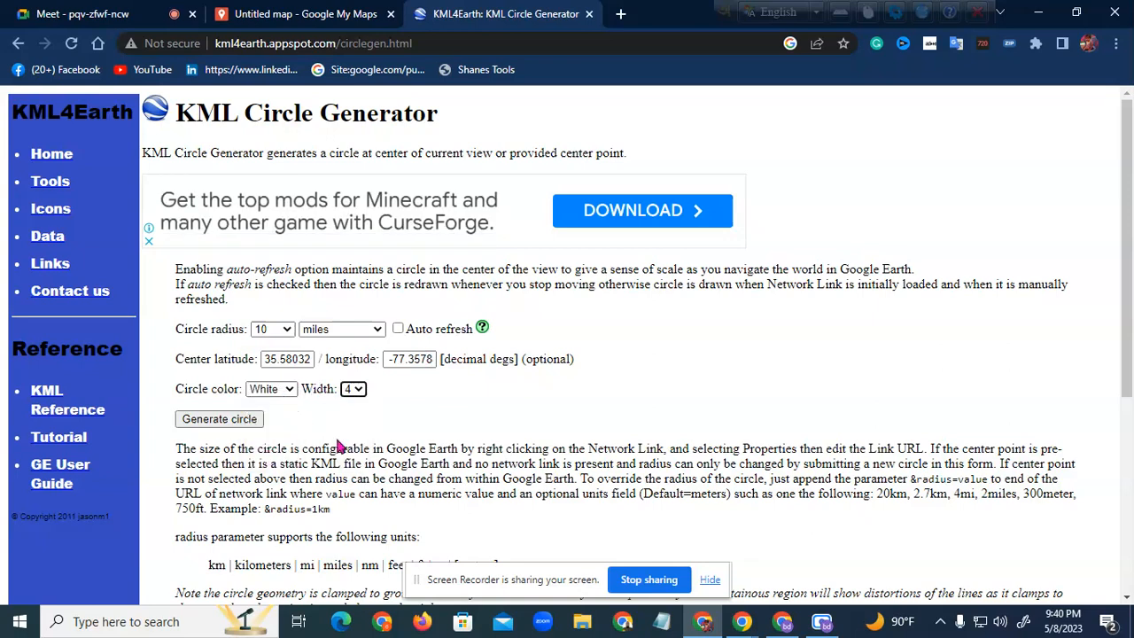
{"action": "left_click", "coordinate": [206, 425]}
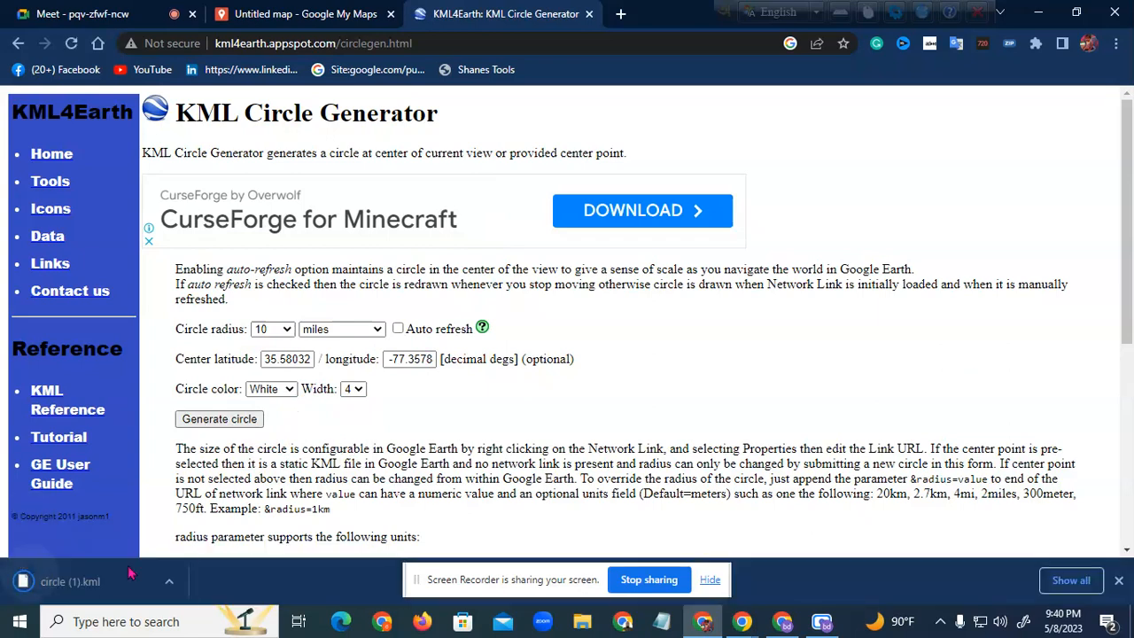
Show the downloaded circle (1).kml in its folder, look through the Downloads folder, and close it.
{"action": "left_click", "coordinate": [177, 586]}
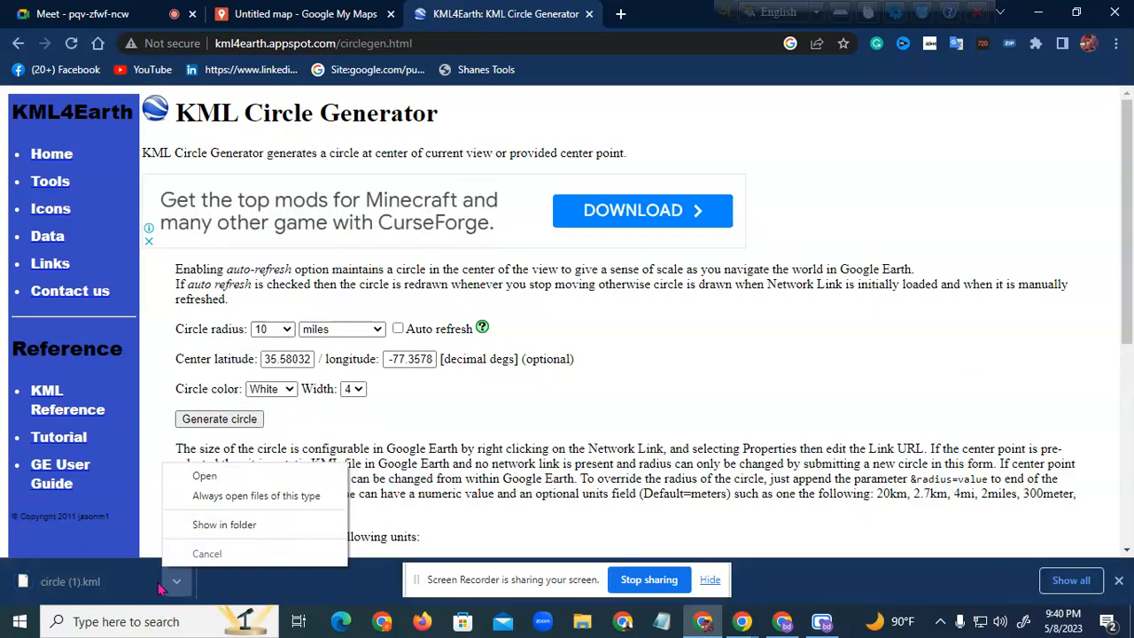
{"action": "left_click", "coordinate": [251, 528]}
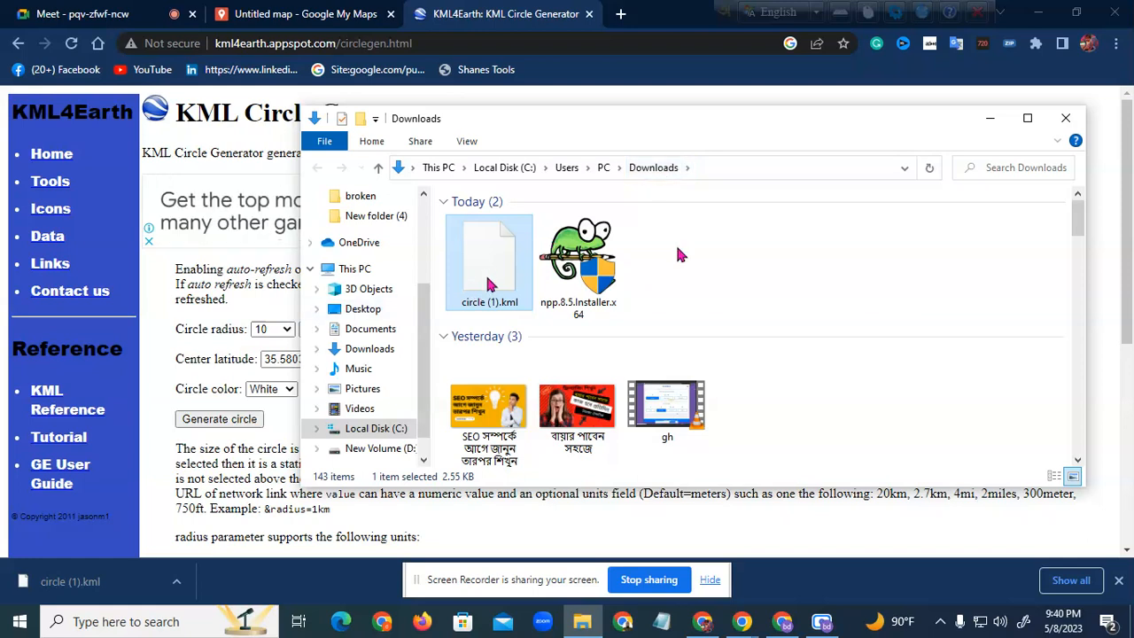
{"action": "scroll", "coordinate": [677, 255], "scroll_direction": "down", "scroll_amount": 5}
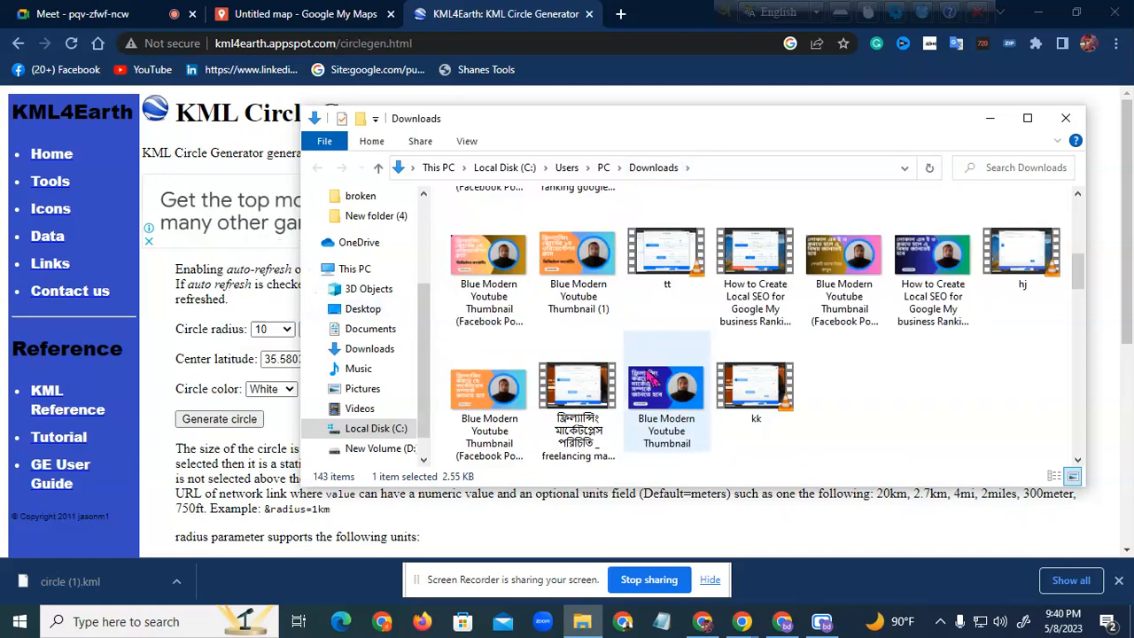
{"action": "scroll", "coordinate": [571, 330], "scroll_direction": "up", "scroll_amount": 5}
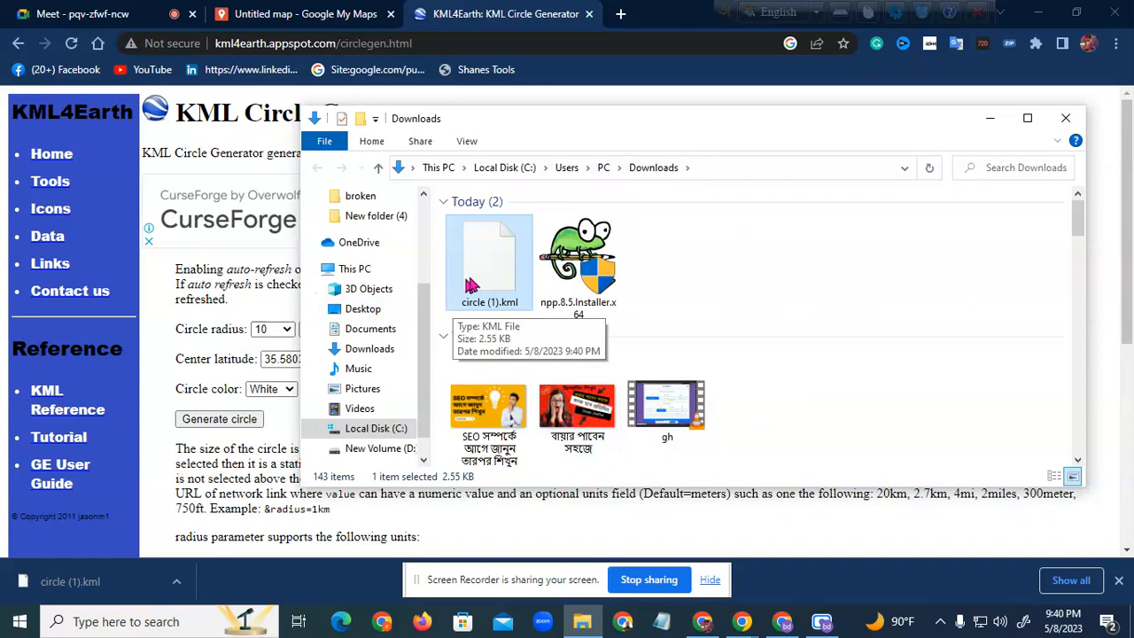
{"action": "scroll", "coordinate": [476, 347], "scroll_direction": "down", "scroll_amount": 10}
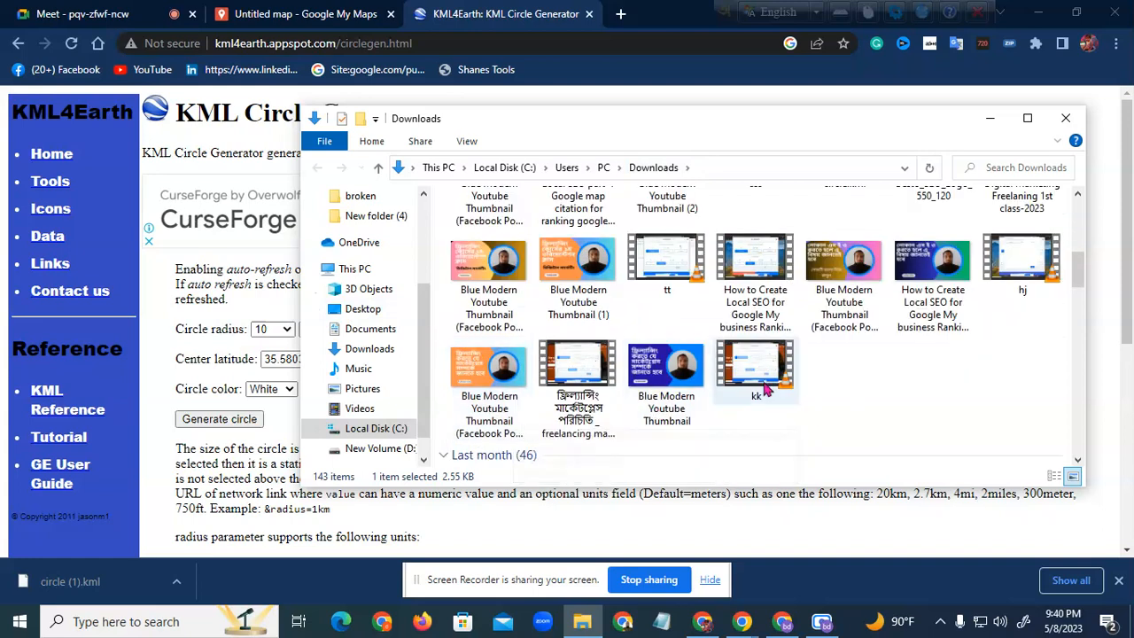
{"action": "scroll", "coordinate": [560, 361], "scroll_direction": "up", "scroll_amount": 10}
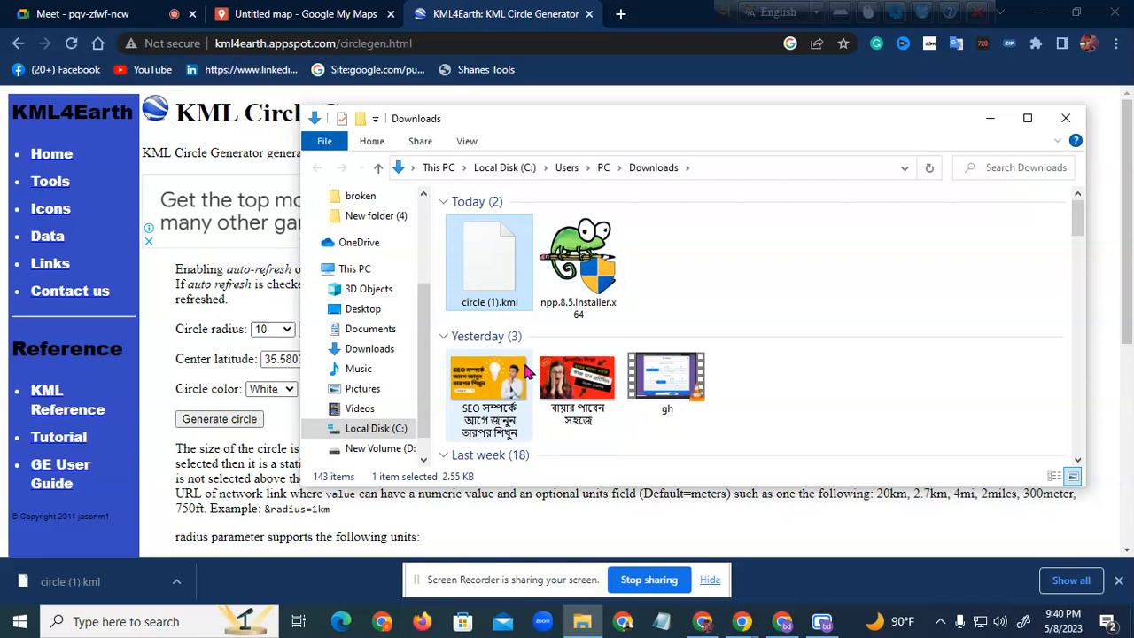
{"action": "left_click", "coordinate": [1063, 120]}
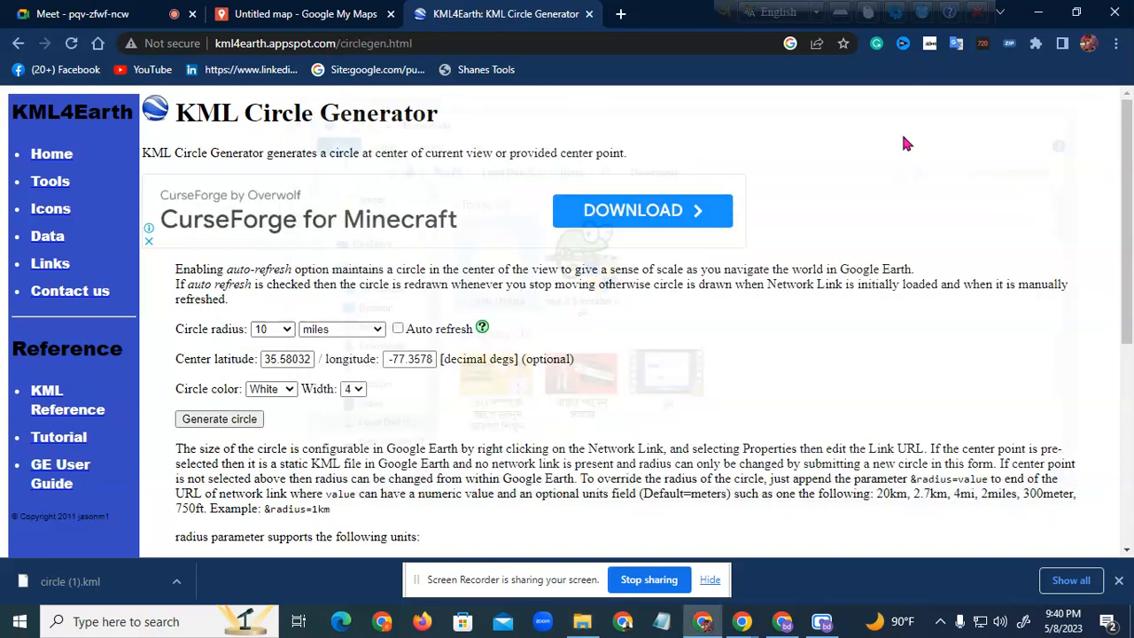
Move the floating English language toolbar away from the browser's controls and close the blank new tab.
{"action": "left_click", "coordinate": [620, 13]}
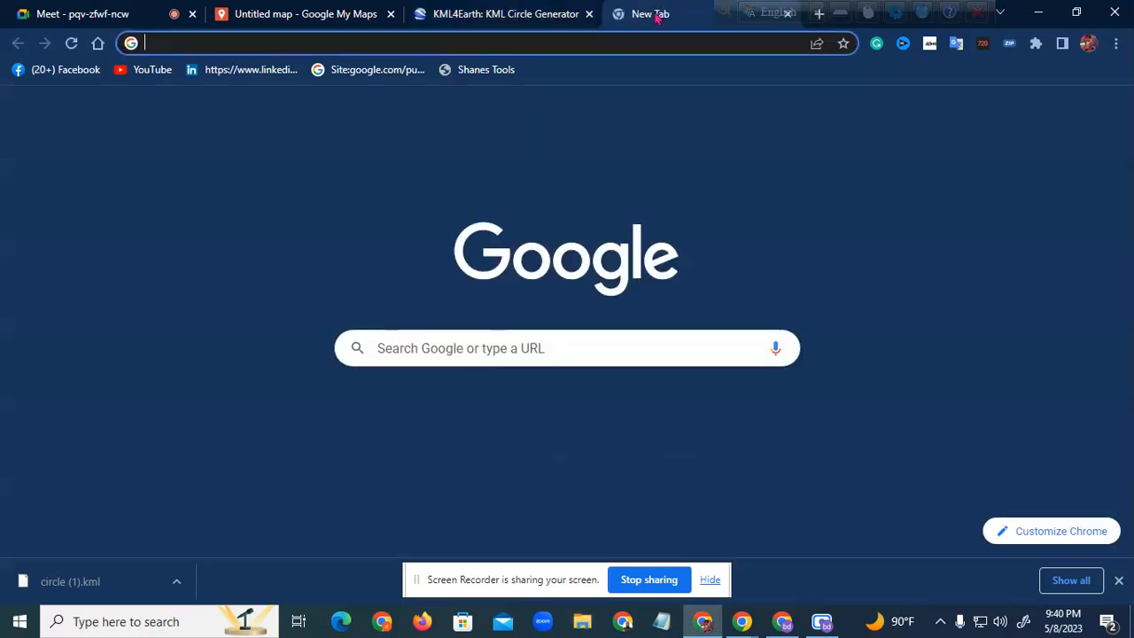
{"action": "left_click_drag", "start_coordinate": [727, 13], "coordinate": [1009, 226]}
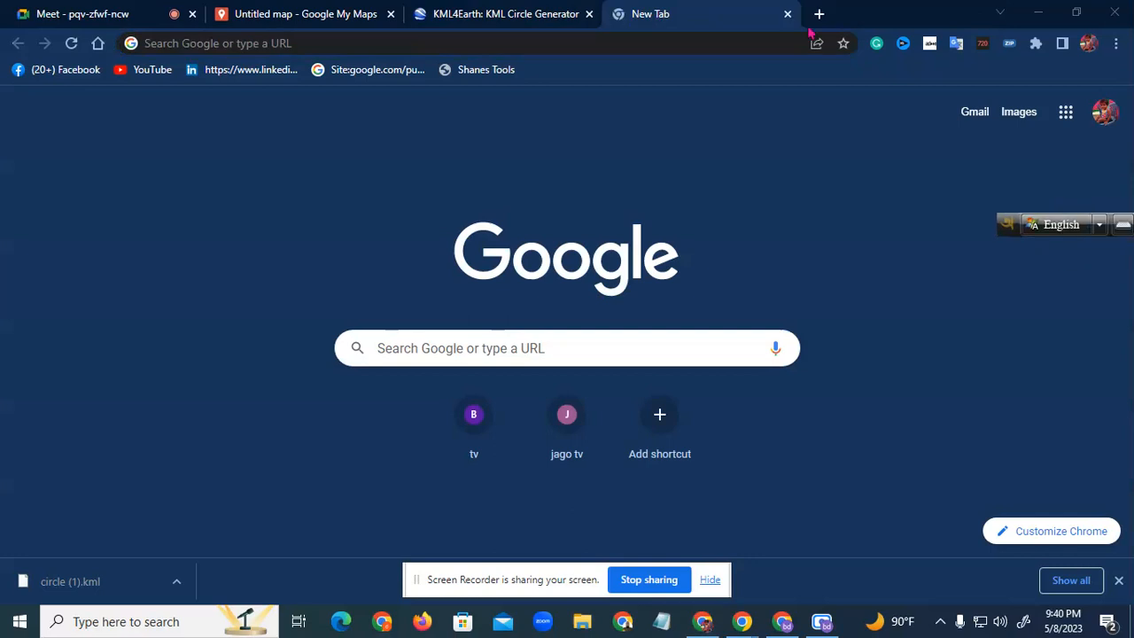
{"action": "left_click", "coordinate": [787, 14]}
Open the Downloads section of Chrome's settings.
{"action": "left_click", "coordinate": [1115, 42]}
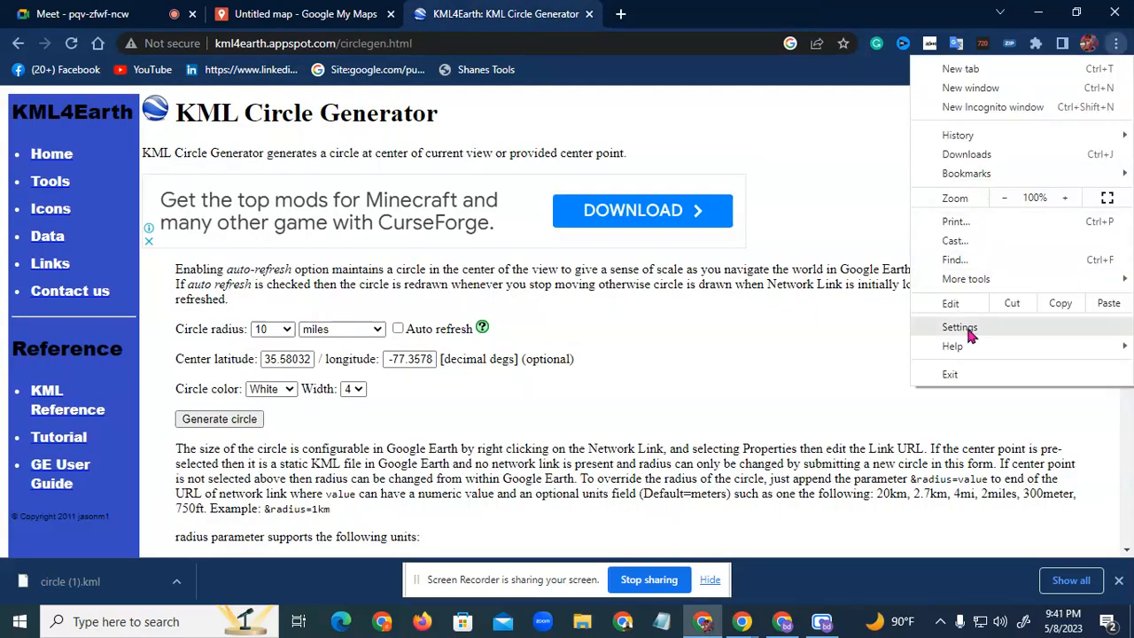
{"action": "left_click", "coordinate": [698, 55]}
{"action": "left_click", "coordinate": [1115, 43]}
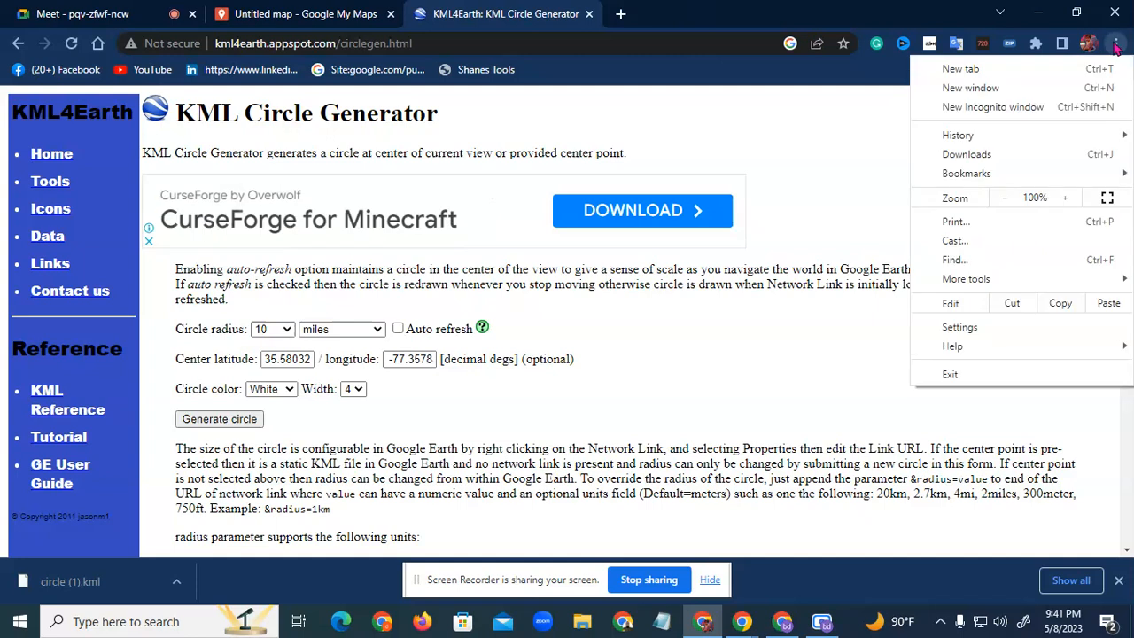
{"action": "left_click", "coordinate": [964, 327]}
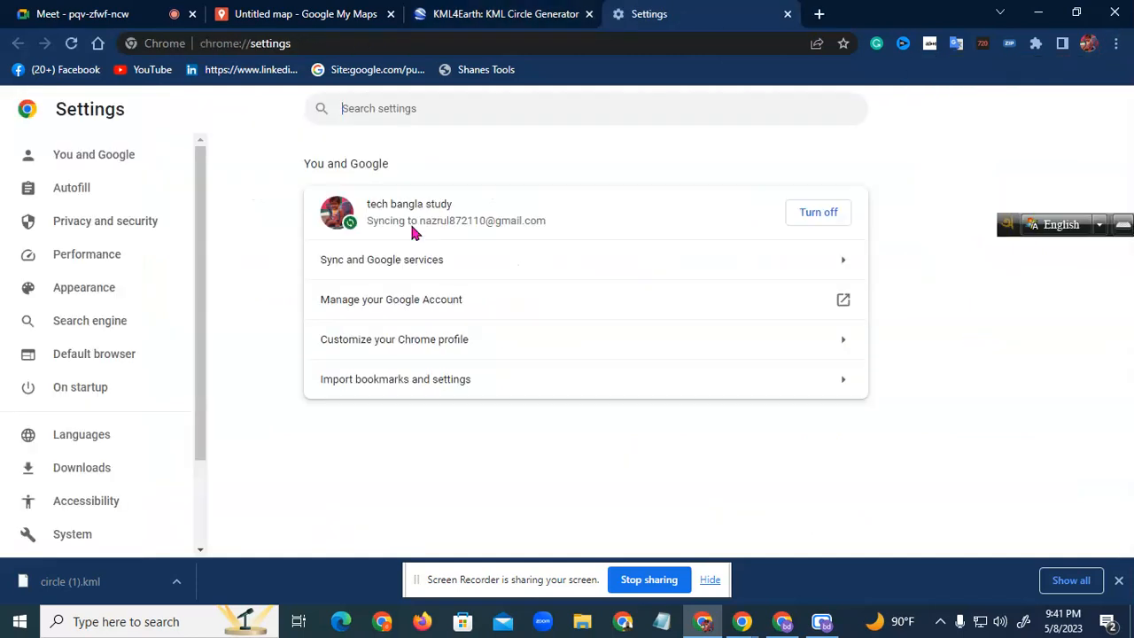
{"action": "left_click", "coordinate": [83, 474]}
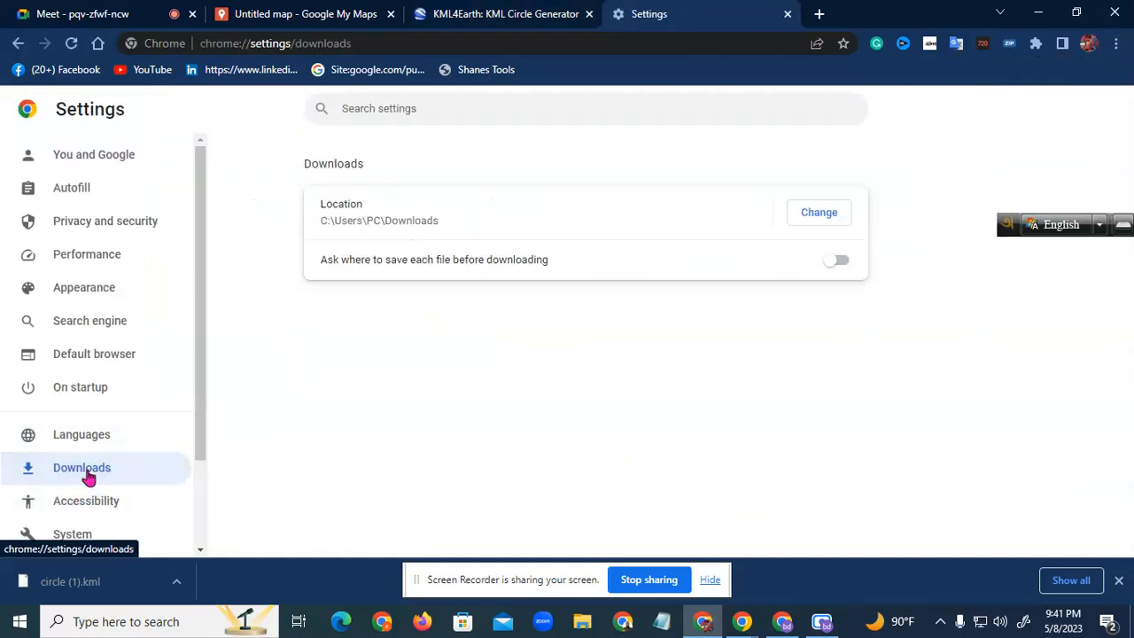
{"action": "left_click", "coordinate": [116, 473]}
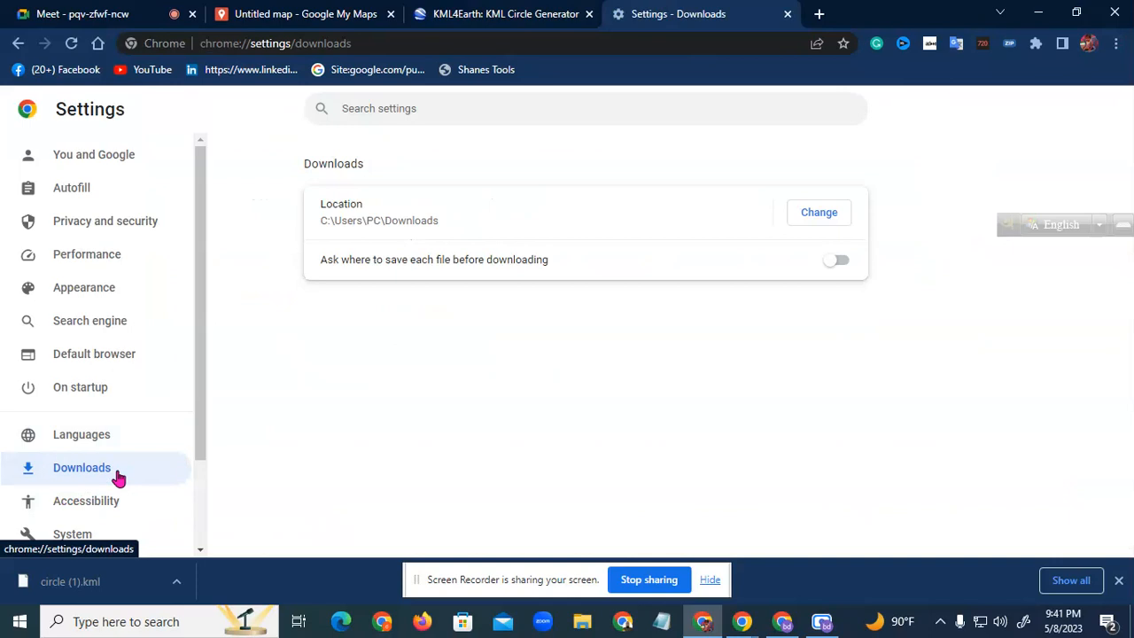
{"action": "left_click_drag", "start_coordinate": [325, 200], "coordinate": [380, 213]}
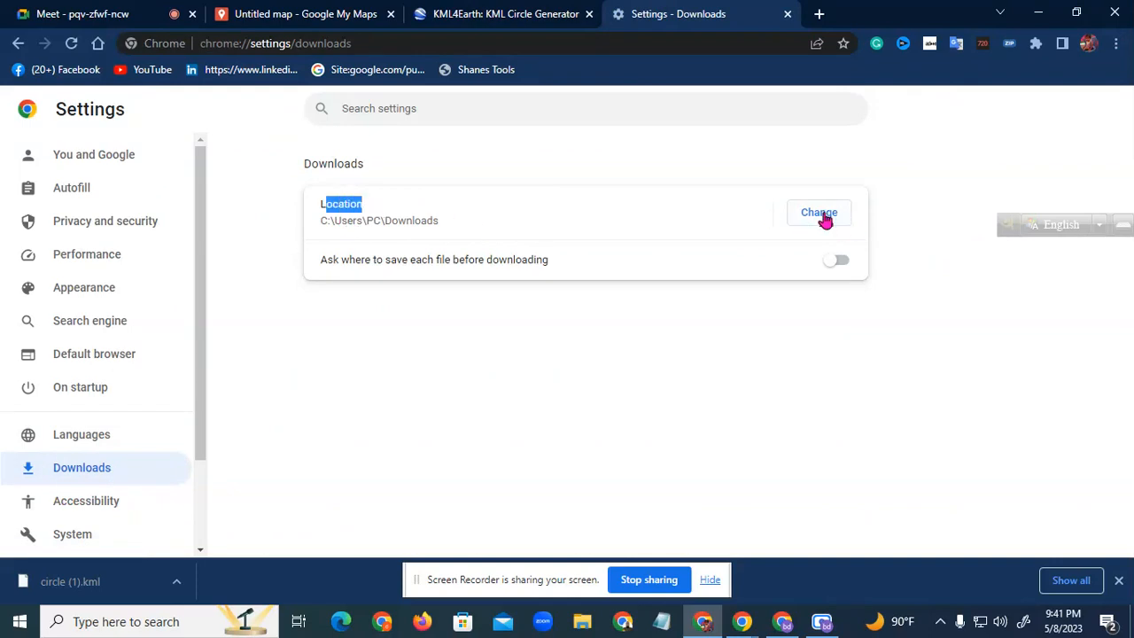
Start changing Chrome's download location and create a folder named g map on New Volume (D:).
{"action": "left_click", "coordinate": [821, 219]}
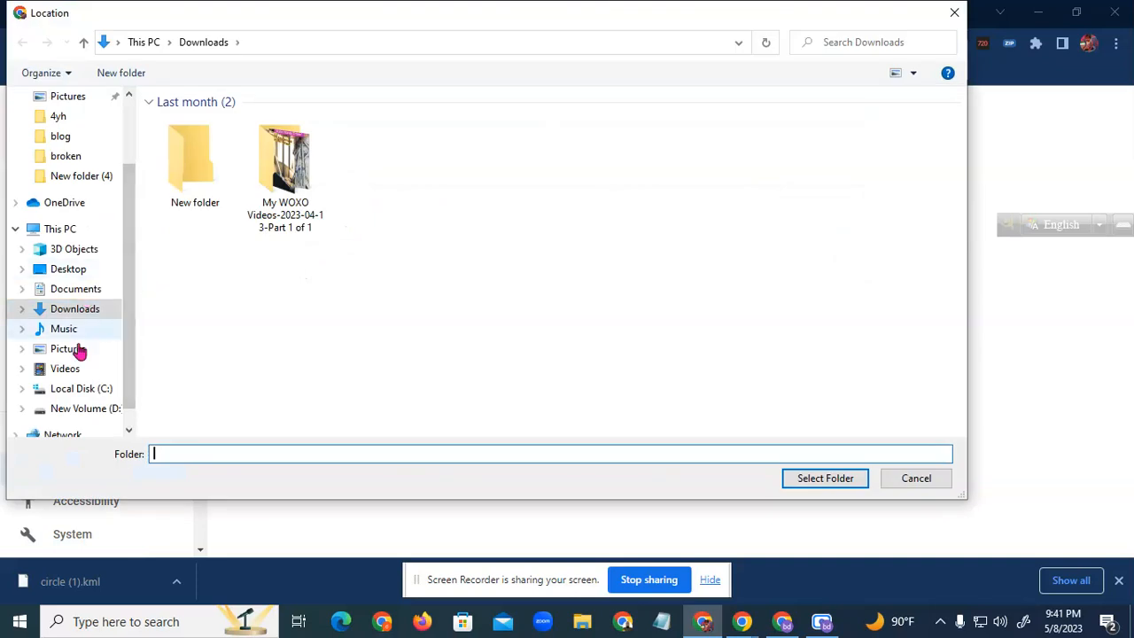
{"action": "scroll", "coordinate": [89, 275], "scroll_direction": "down", "scroll_amount": 1}
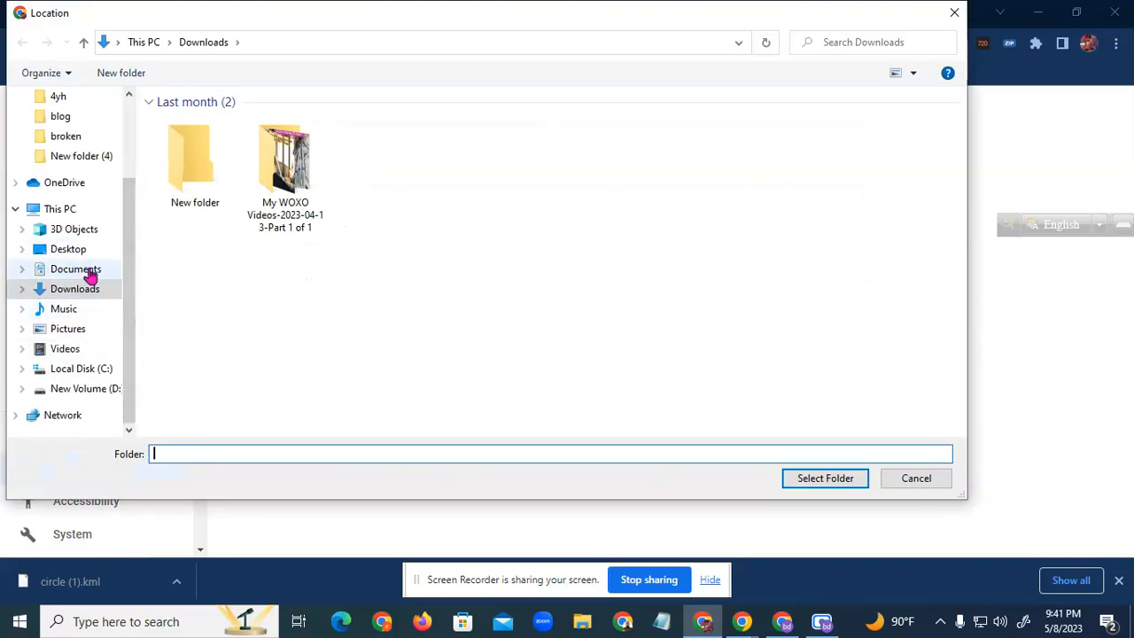
{"action": "left_click", "coordinate": [96, 396]}
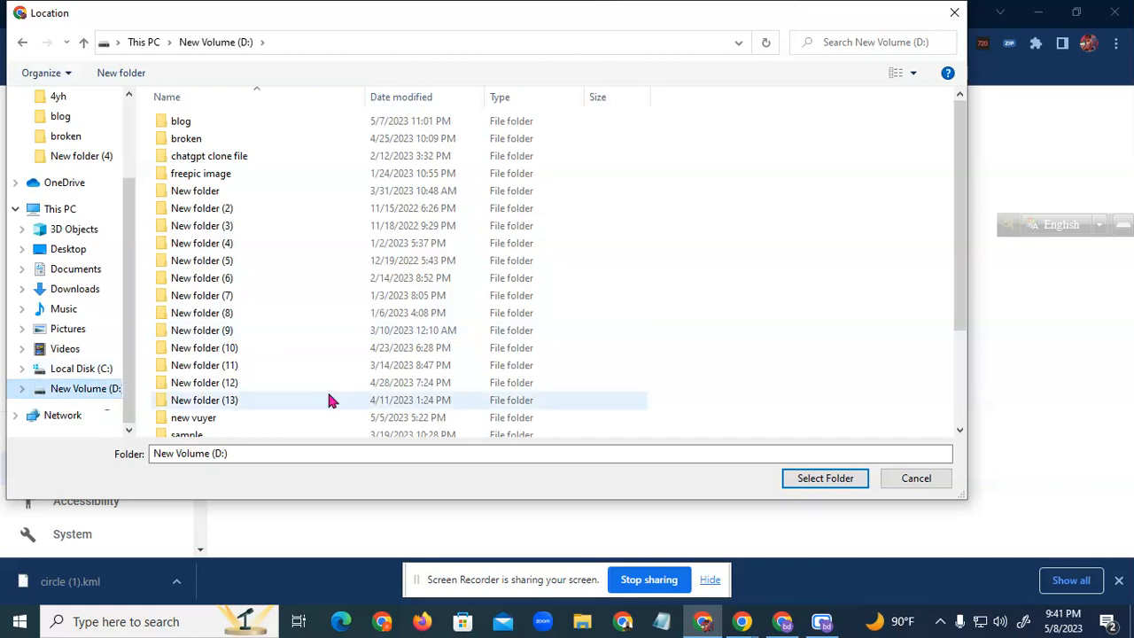
{"action": "scroll", "coordinate": [302, 403], "scroll_direction": "down", "scroll_amount": 3}
{"action": "scroll", "coordinate": [306, 381], "scroll_direction": "up", "scroll_amount": 3}
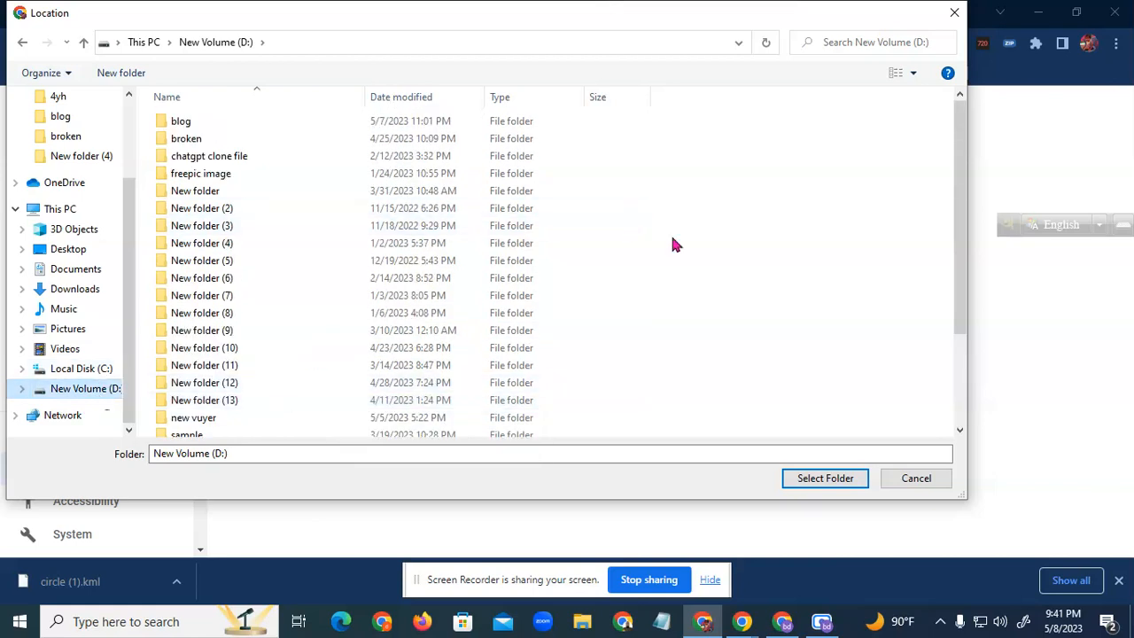
{"action": "right_click", "coordinate": [713, 259]}
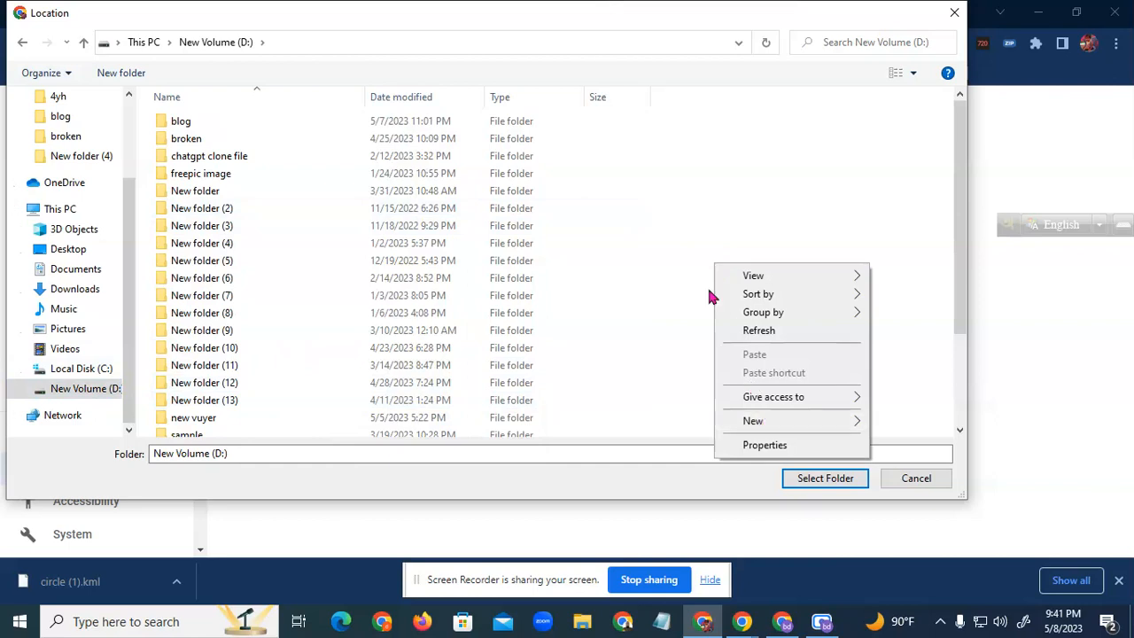
{"action": "right_click", "coordinate": [668, 215]}
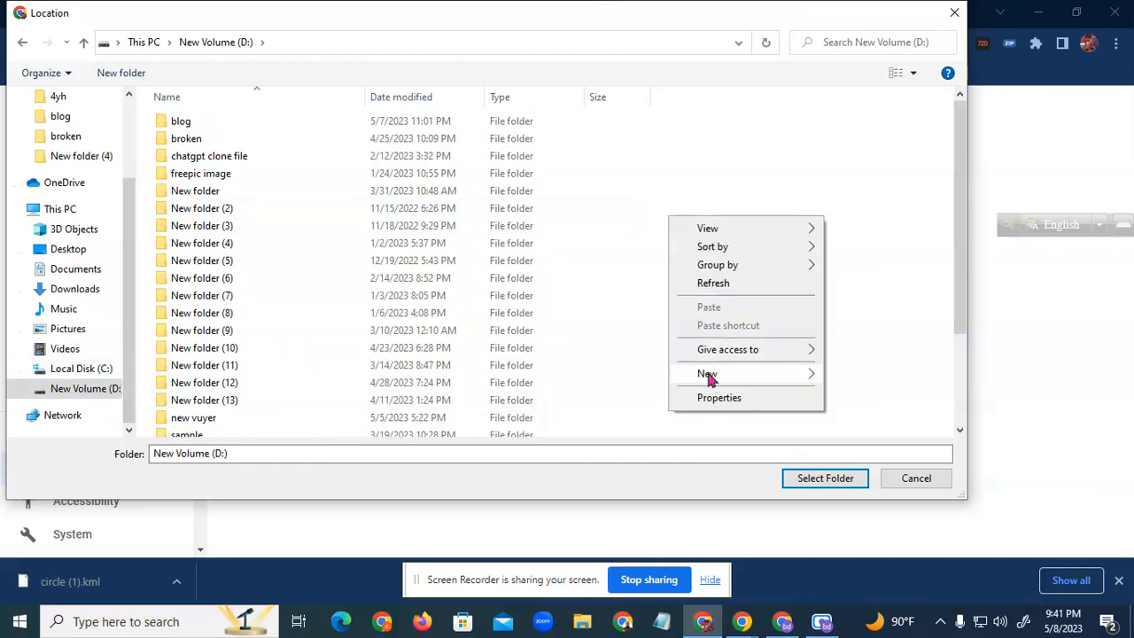
{"action": "mouse_move", "coordinate": [706, 374]}
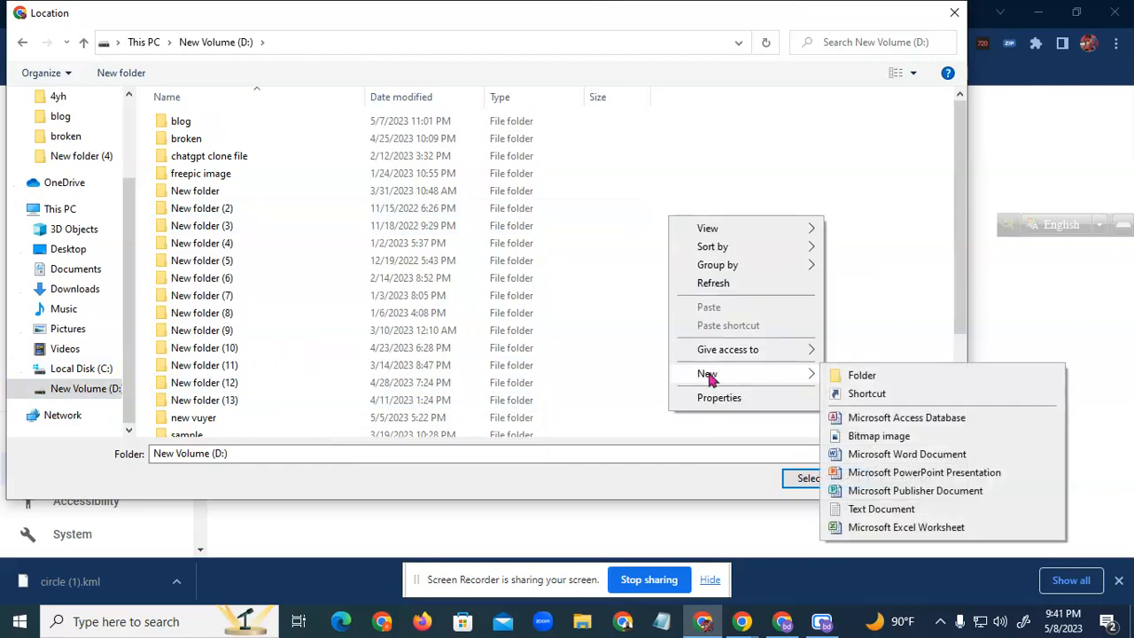
{"action": "left_click", "coordinate": [859, 375]}
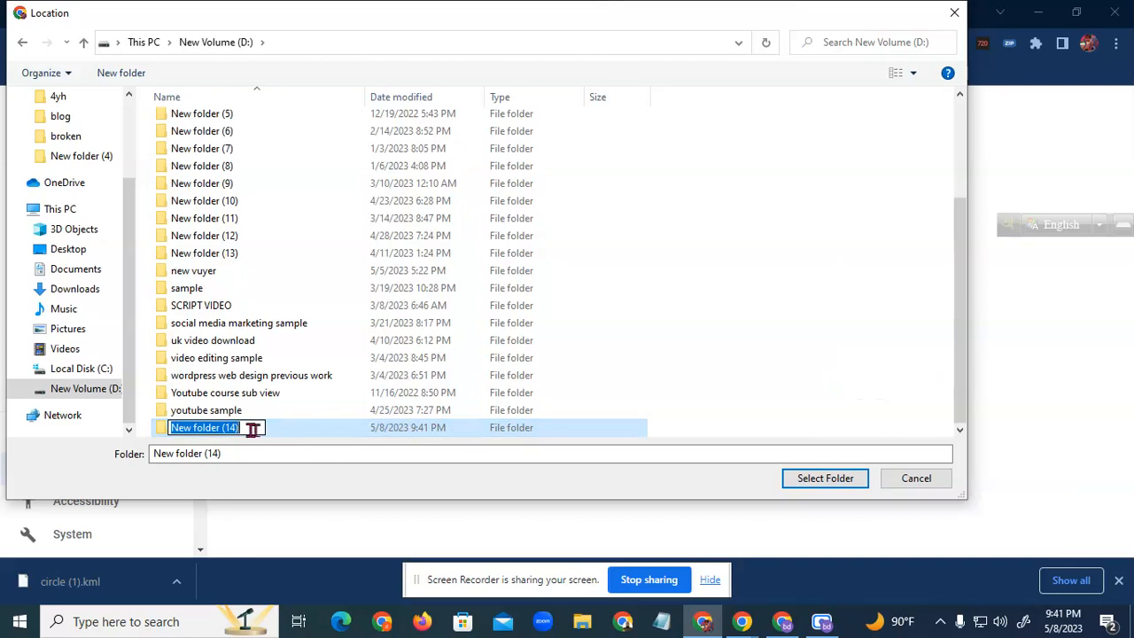
{"action": "type", "text": "g map"}
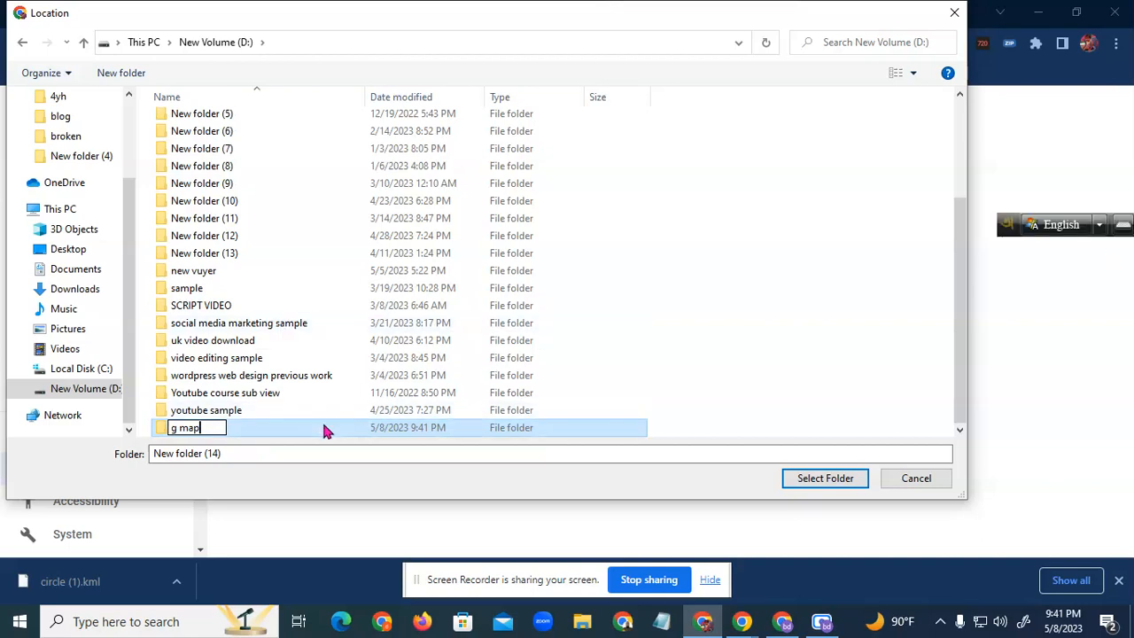
{"action": "key", "text": "Return"}
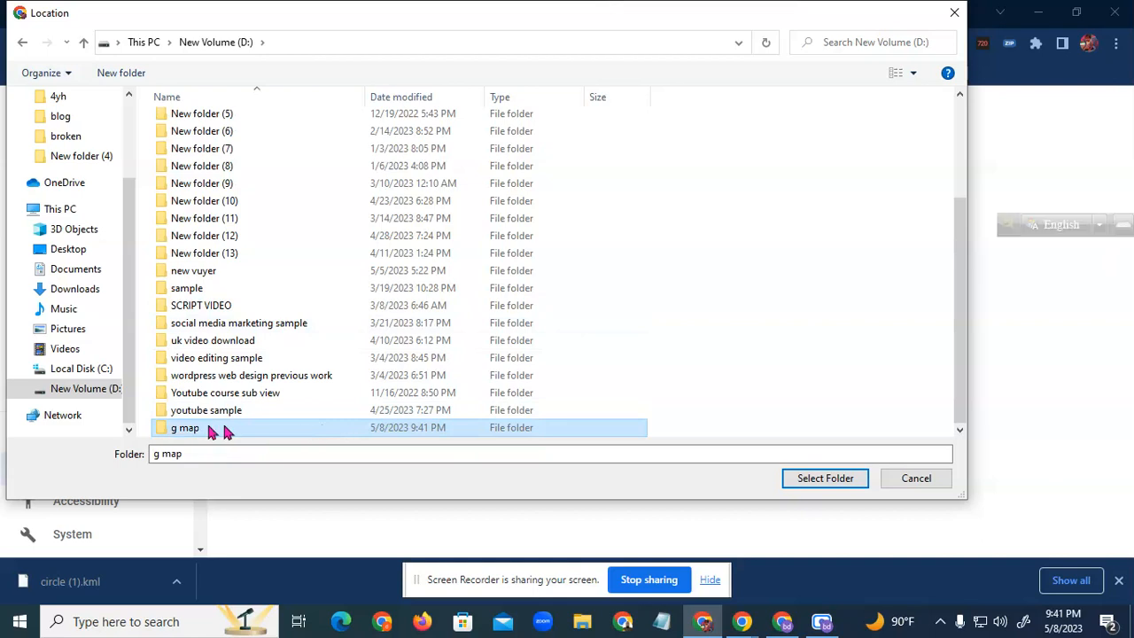
Choose the g map folder as the download location, highlight its name in the path, and close the settings tab.
{"action": "double_click", "coordinate": [226, 431]}
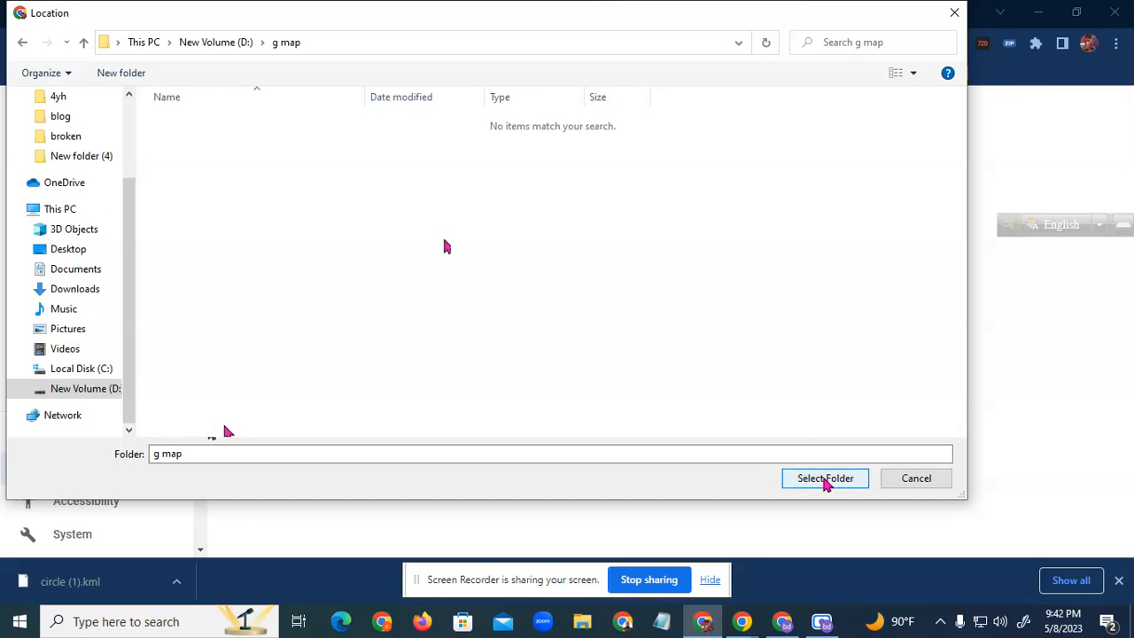
{"action": "left_click", "coordinate": [831, 480]}
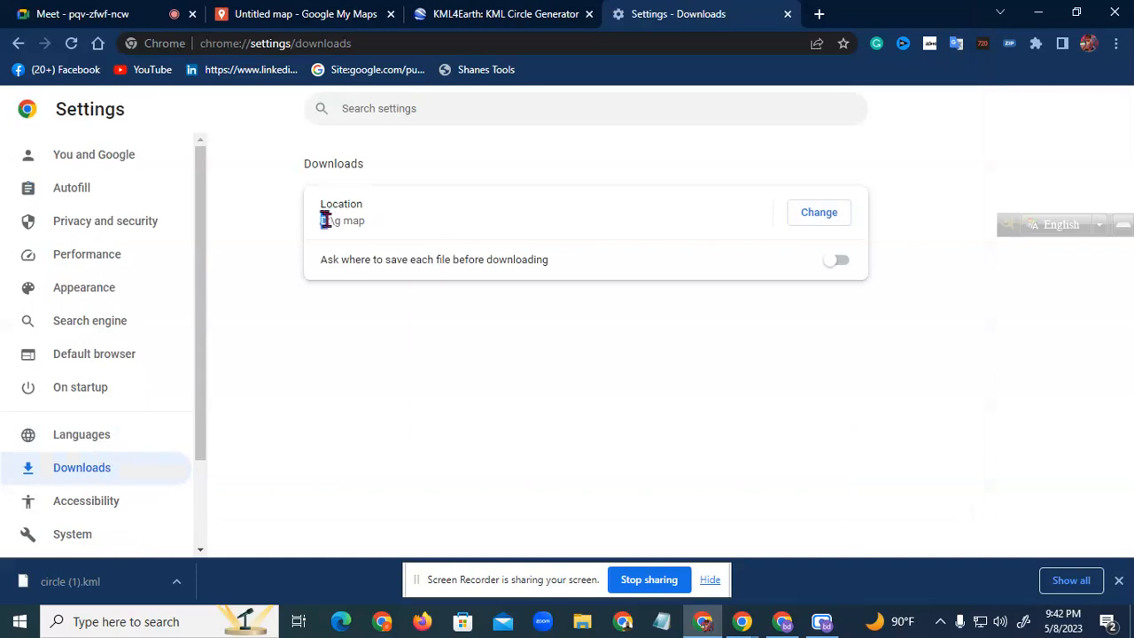
{"action": "left_click_drag", "start_coordinate": [332, 221], "coordinate": [360, 223]}
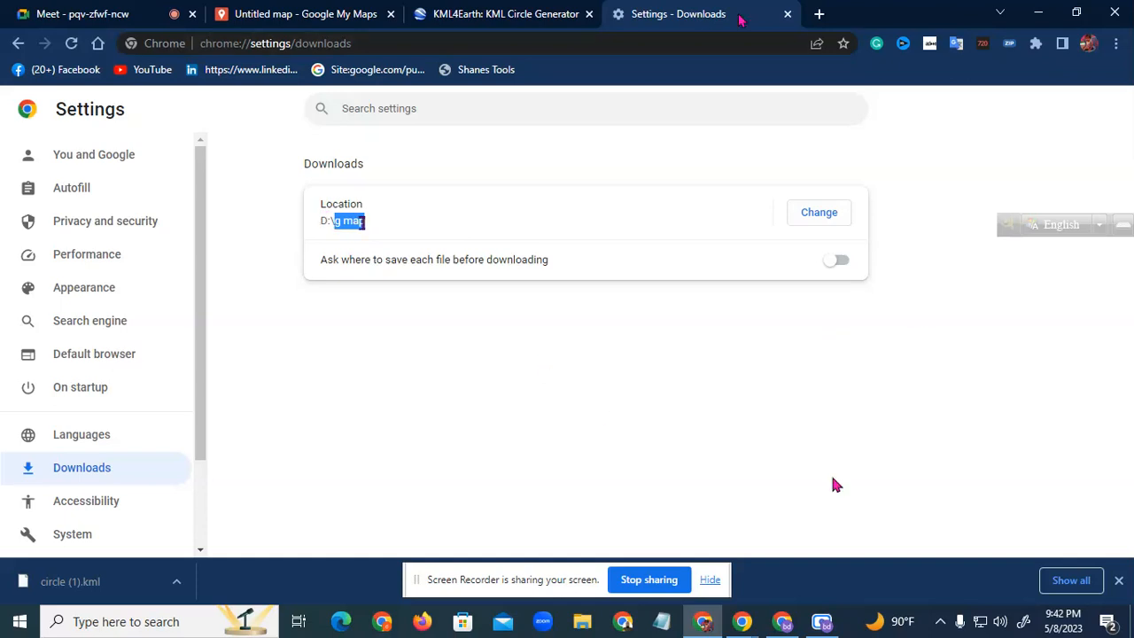
{"action": "left_click", "coordinate": [787, 14]}
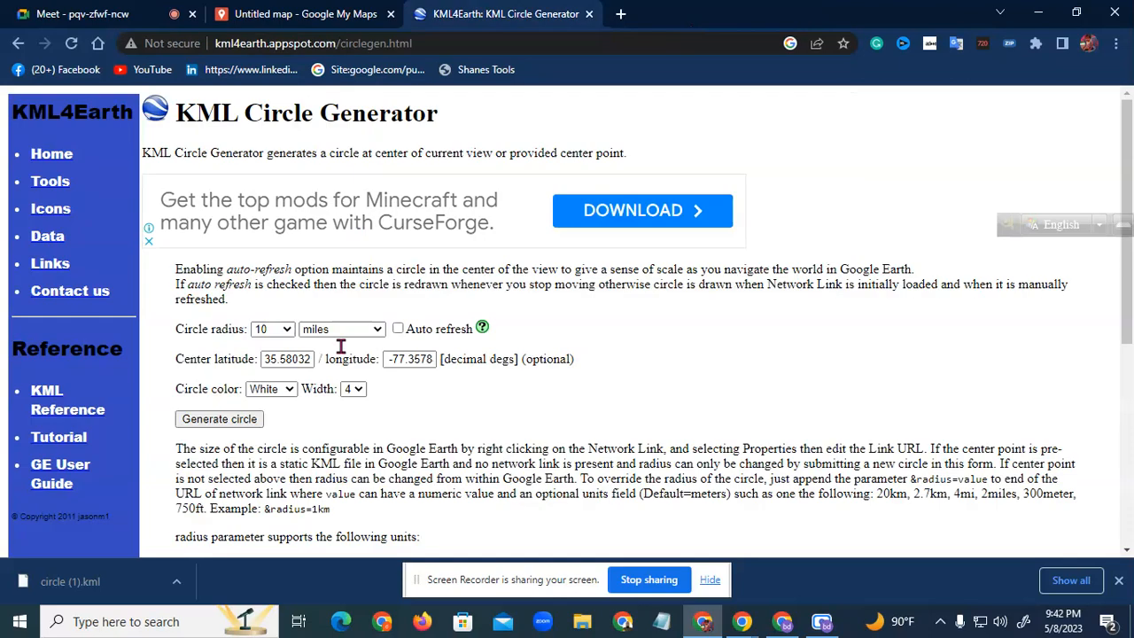
Generate the circle's KML file again, show the downloaded circle.kml in its folder, and close the folder window.
{"action": "left_click", "coordinate": [228, 423]}
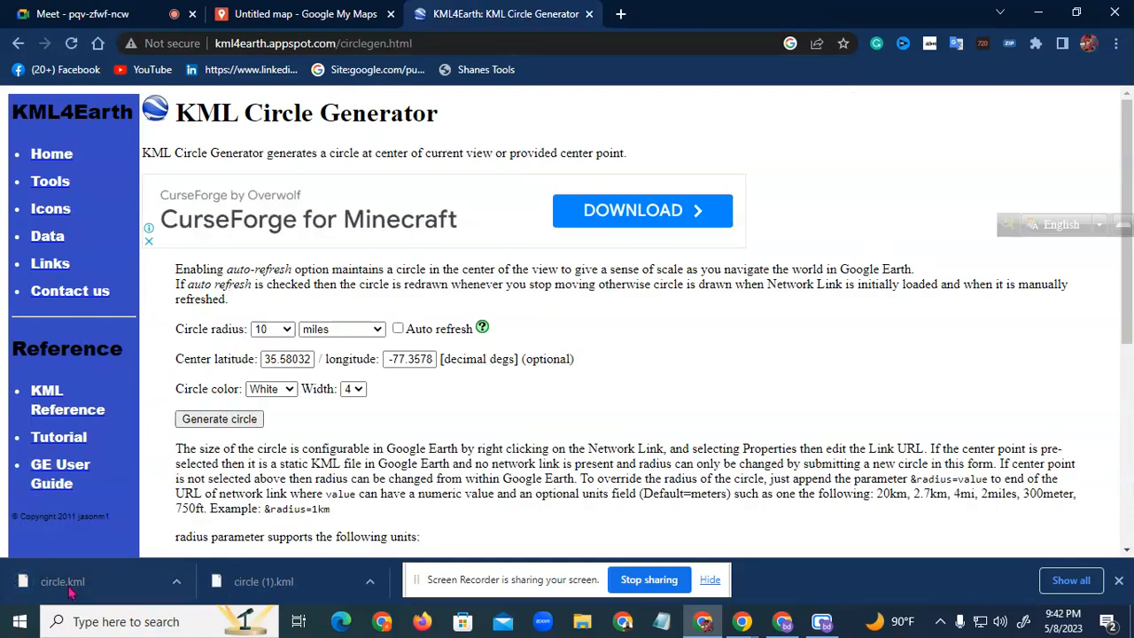
{"action": "left_click", "coordinate": [176, 581]}
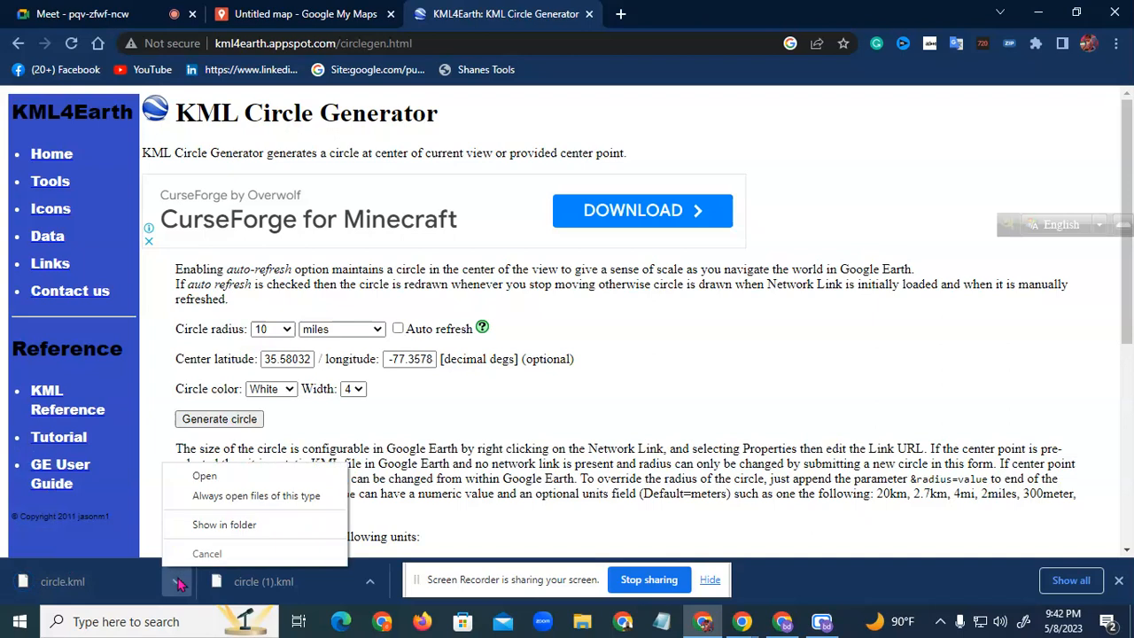
{"action": "left_click", "coordinate": [226, 526]}
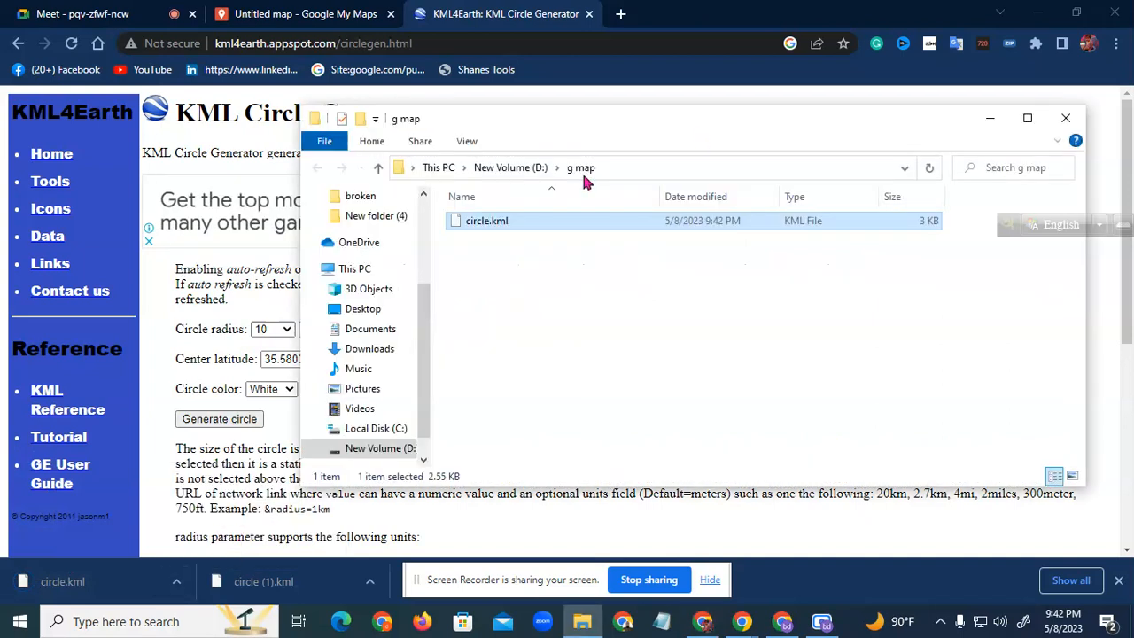
{"action": "left_click", "coordinate": [517, 213]}
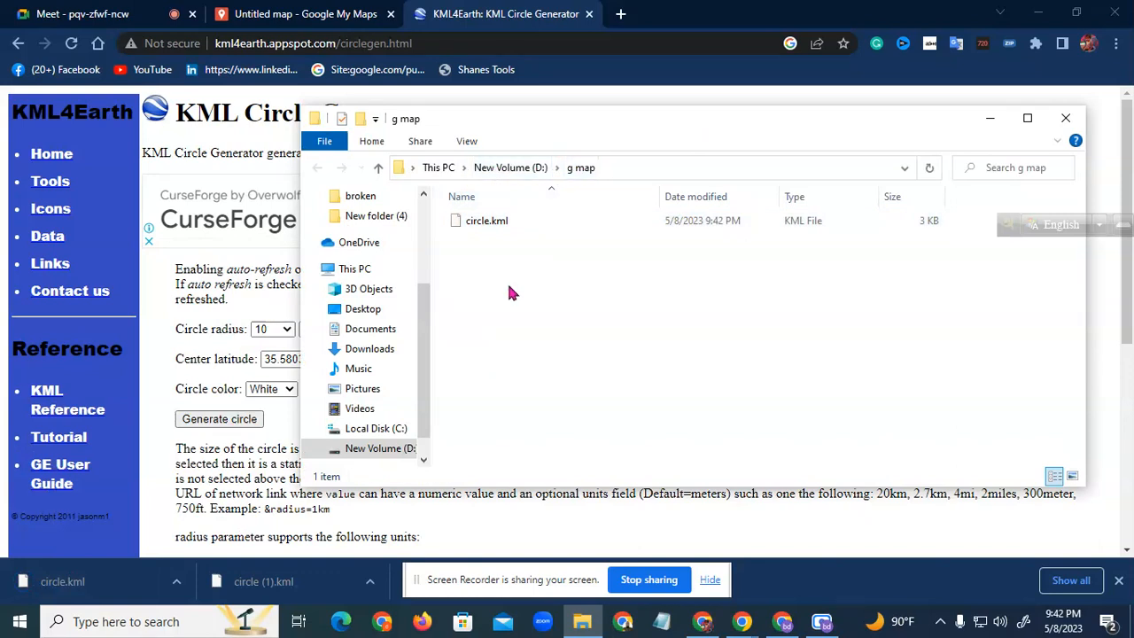
{"action": "left_click", "coordinate": [1067, 118]}
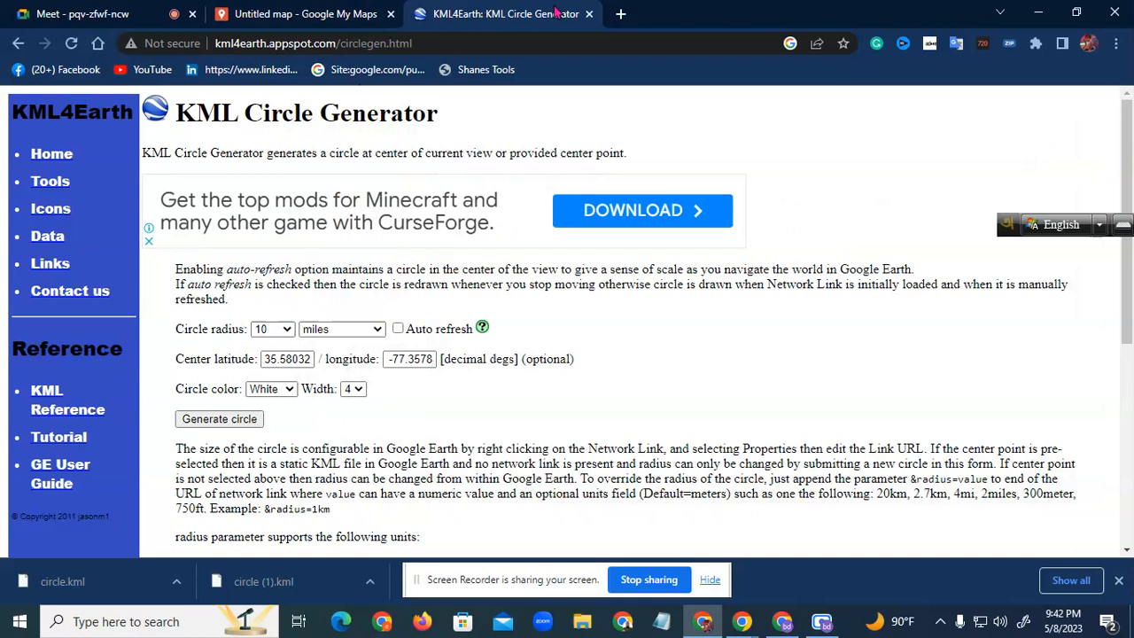
Return to the untitled My Maps map, close the BestoSEO Solutions info card, and add a new layer.
{"action": "left_click", "coordinate": [301, 14]}
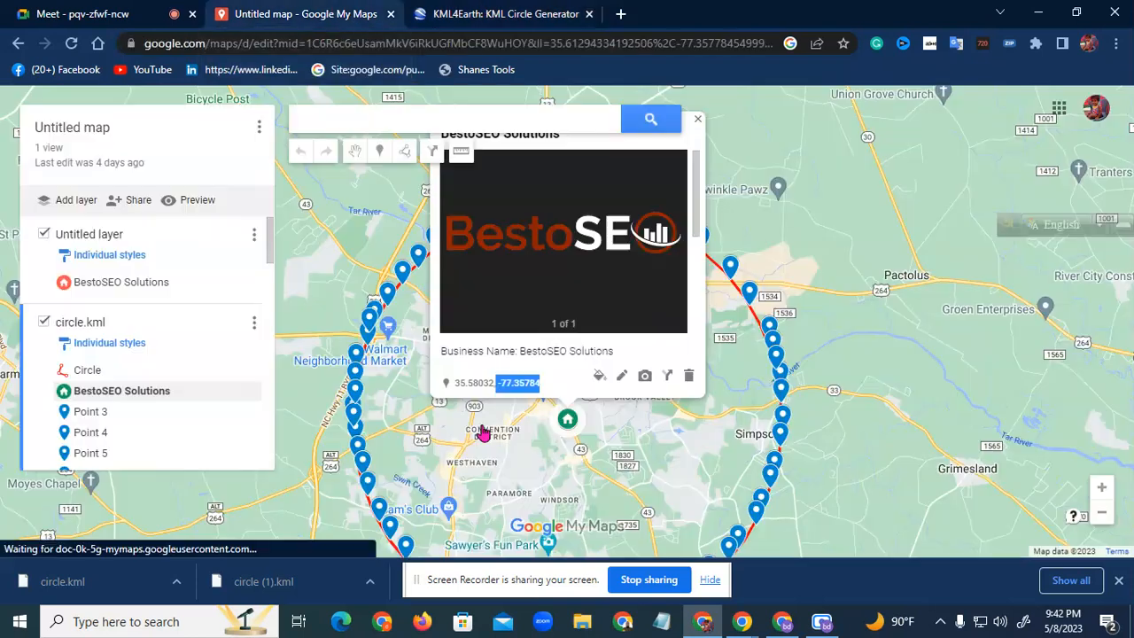
{"action": "left_click", "coordinate": [699, 120]}
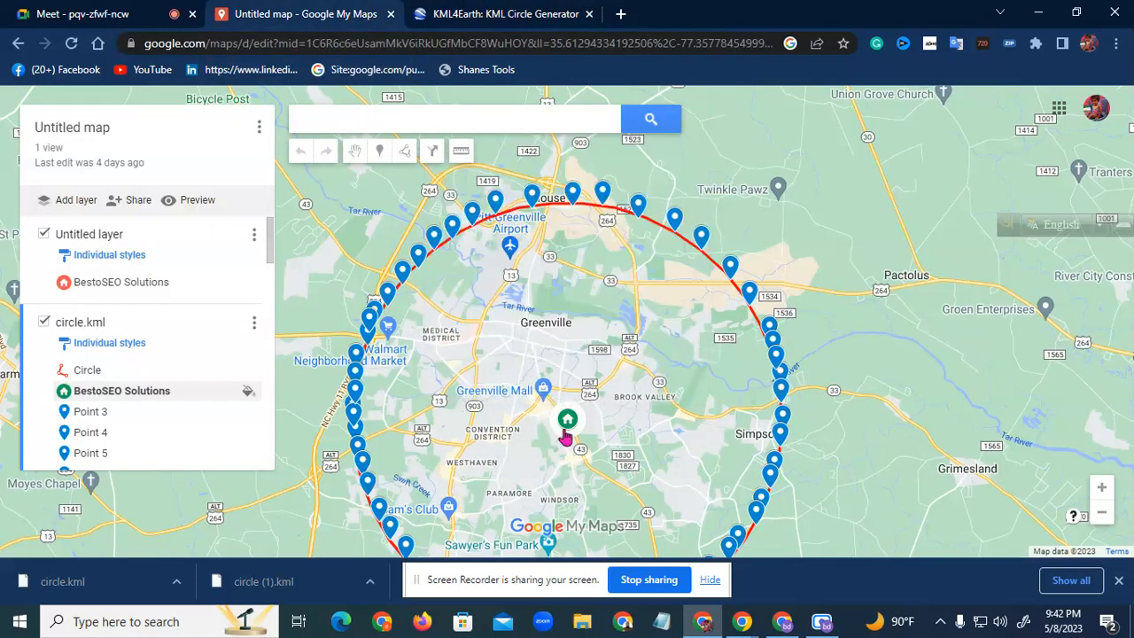
{"action": "scroll", "coordinate": [133, 408], "scroll_direction": "down", "scroll_amount": 13}
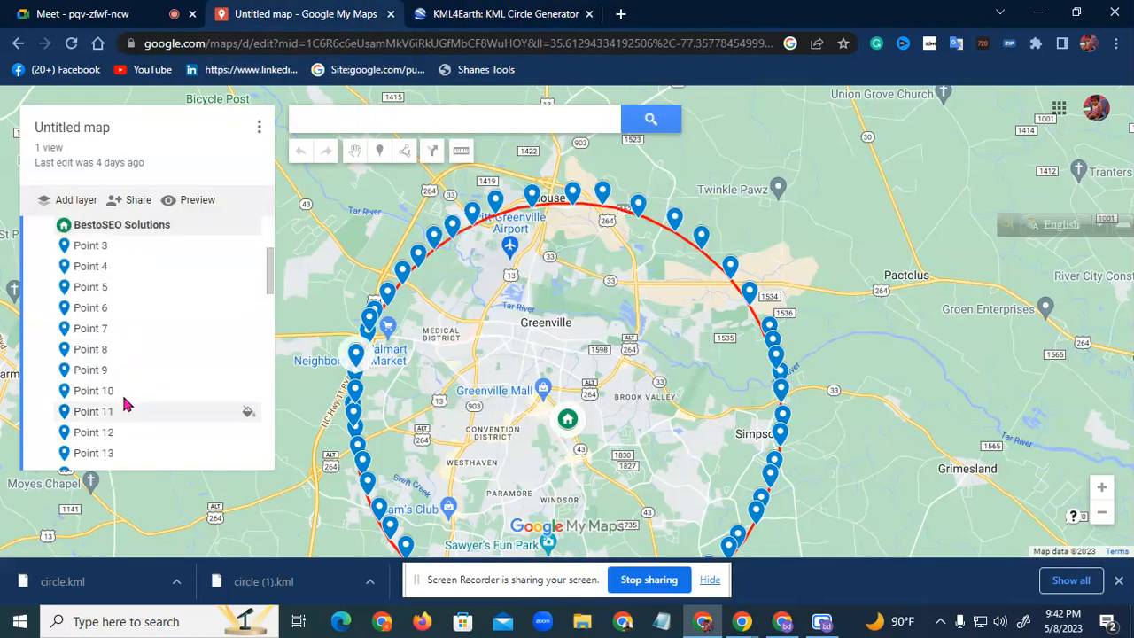
{"action": "scroll", "coordinate": [137, 390], "scroll_direction": "up", "scroll_amount": 13}
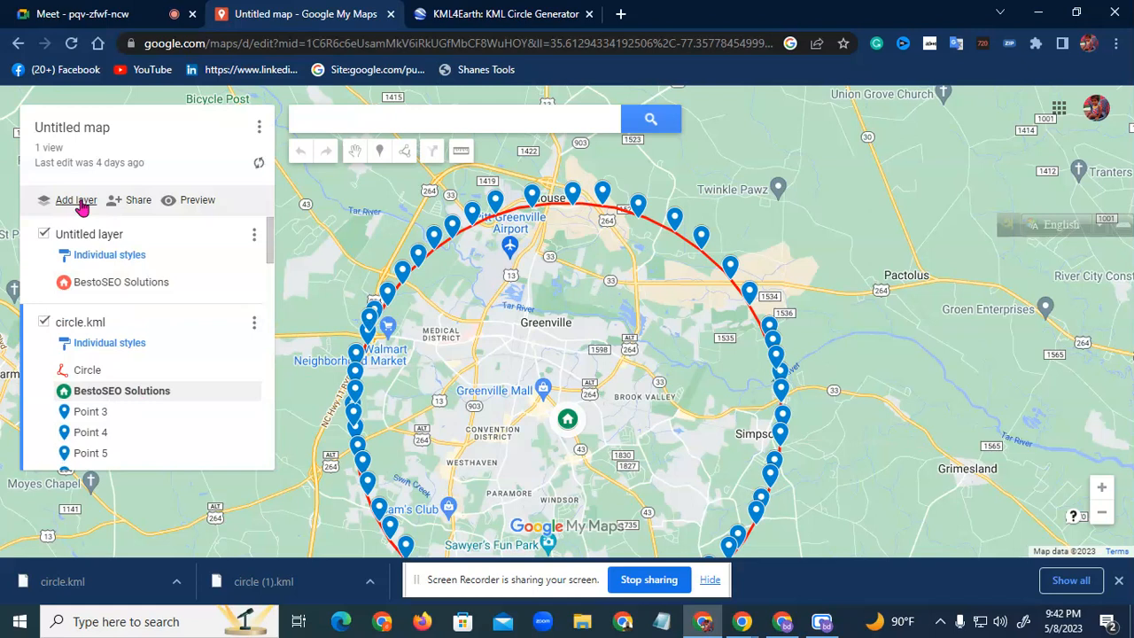
{"action": "left_click", "coordinate": [78, 202]}
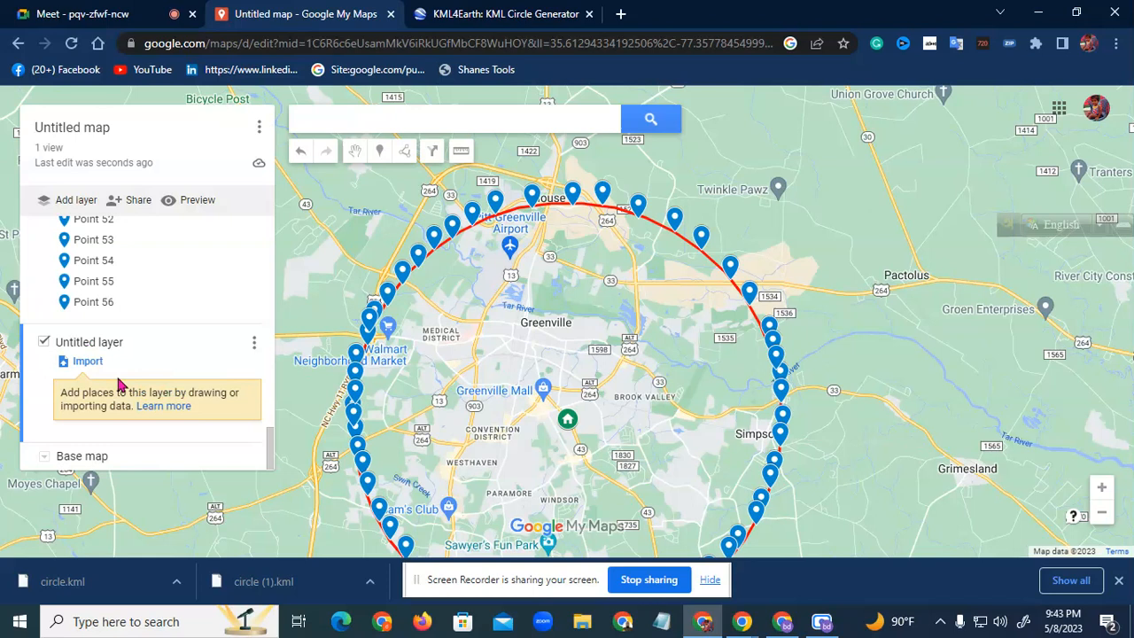
Import circle.kml from the g map folder on New Volume (D:) into the new untitled layer.
{"action": "left_click", "coordinate": [91, 364]}
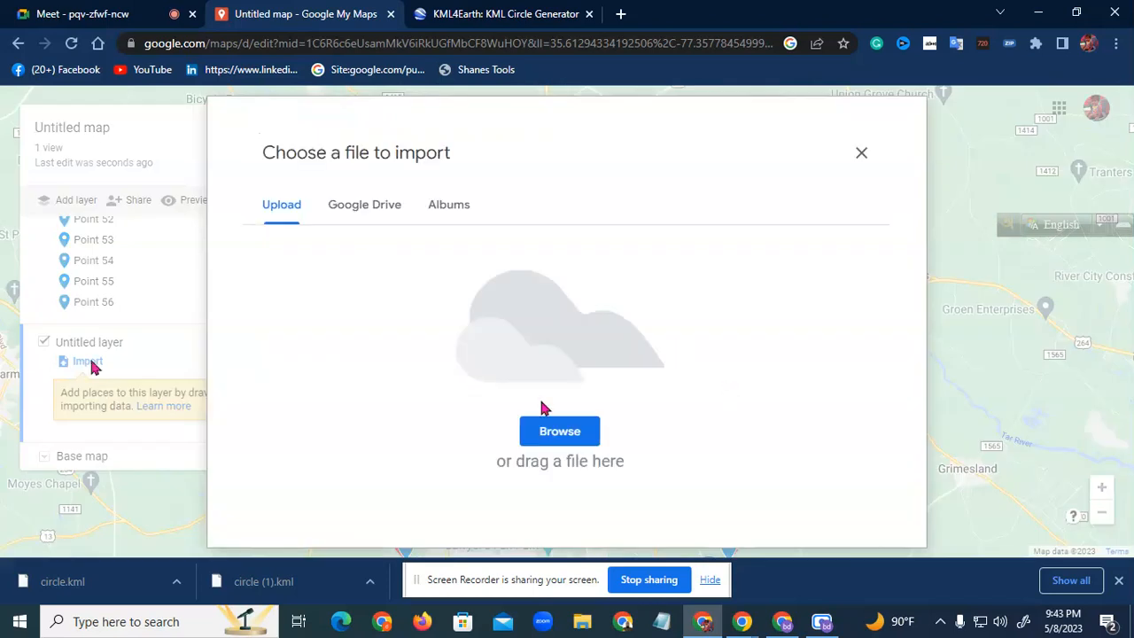
{"action": "left_click", "coordinate": [562, 430]}
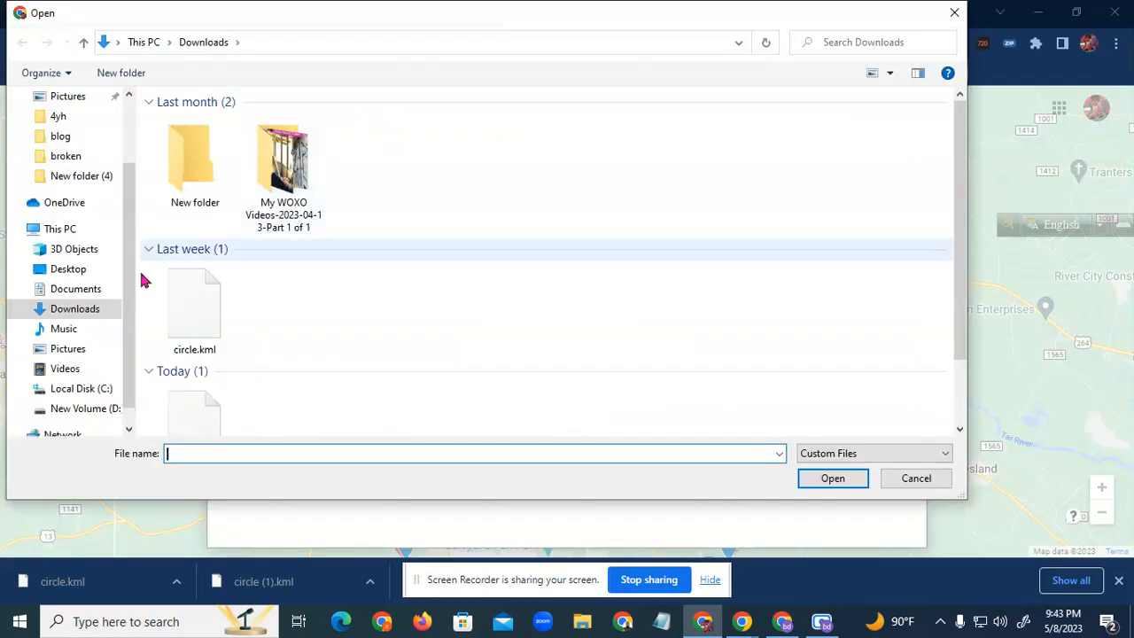
{"action": "left_click", "coordinate": [92, 413]}
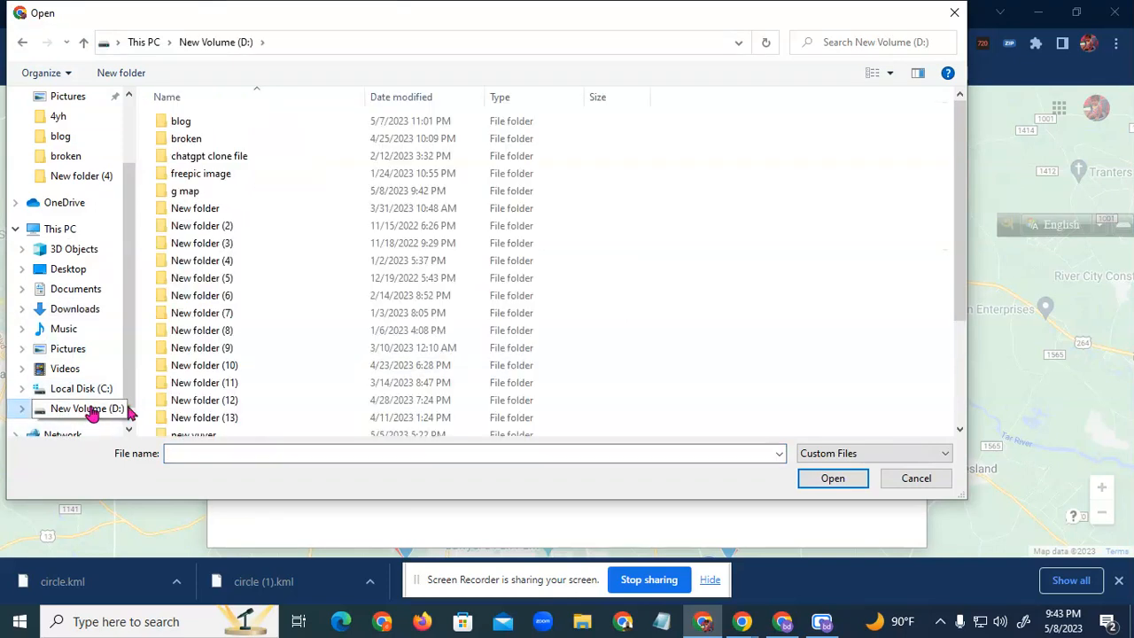
{"action": "scroll", "coordinate": [270, 370], "scroll_direction": "down", "scroll_amount": 3}
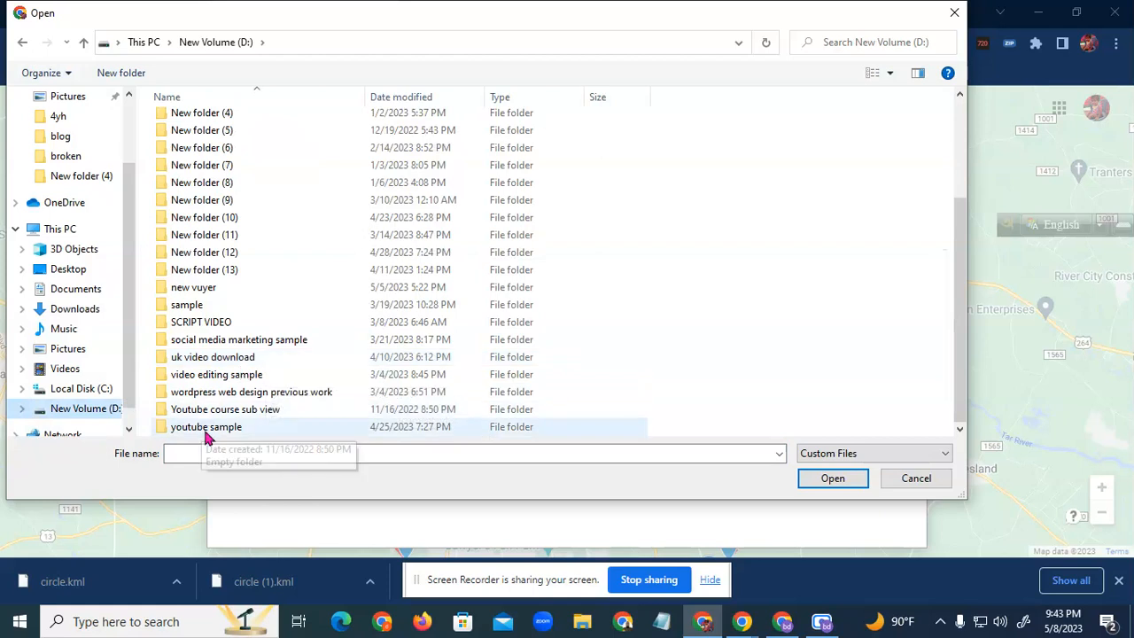
{"action": "scroll", "coordinate": [193, 398], "scroll_direction": "up", "scroll_amount": 2}
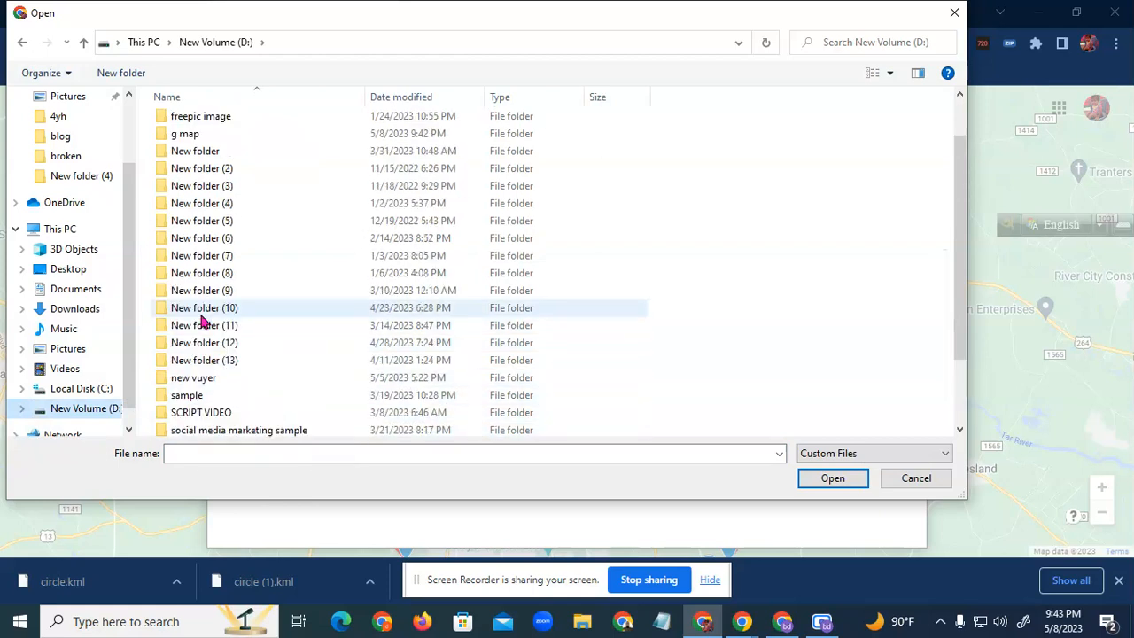
{"action": "double_click", "coordinate": [220, 136]}
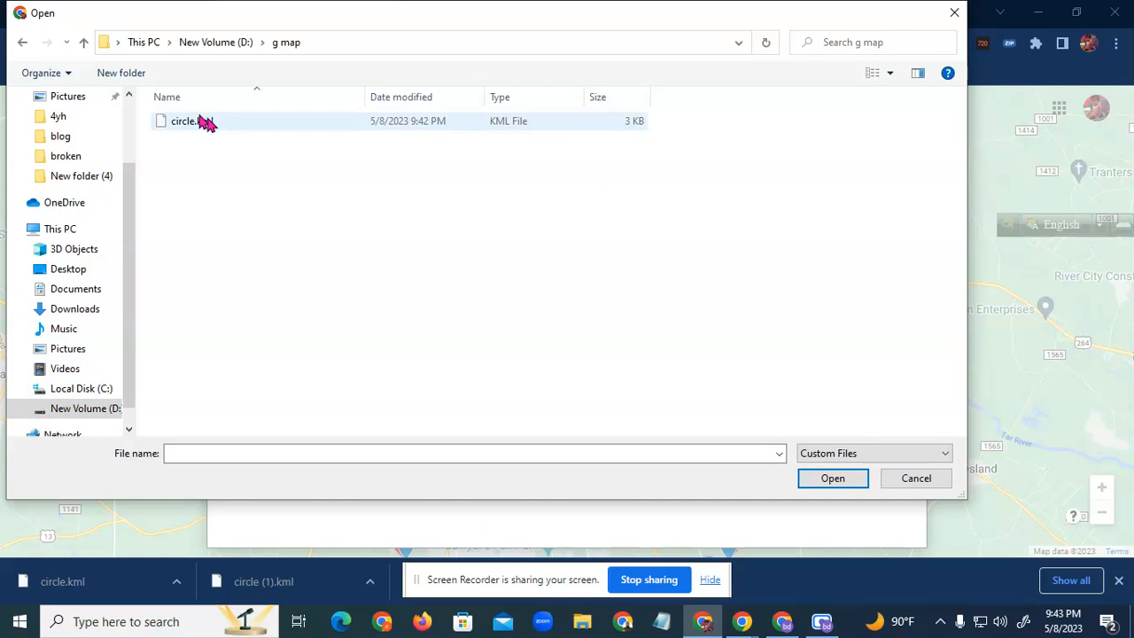
{"action": "left_click", "coordinate": [209, 123]}
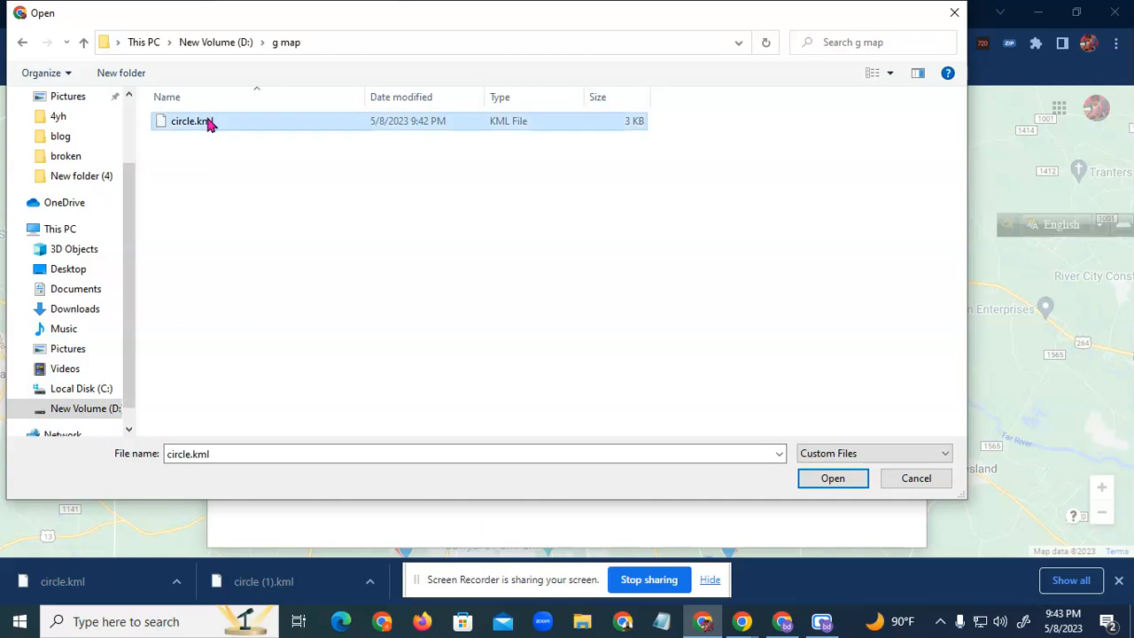
{"action": "left_click", "coordinate": [830, 479]}
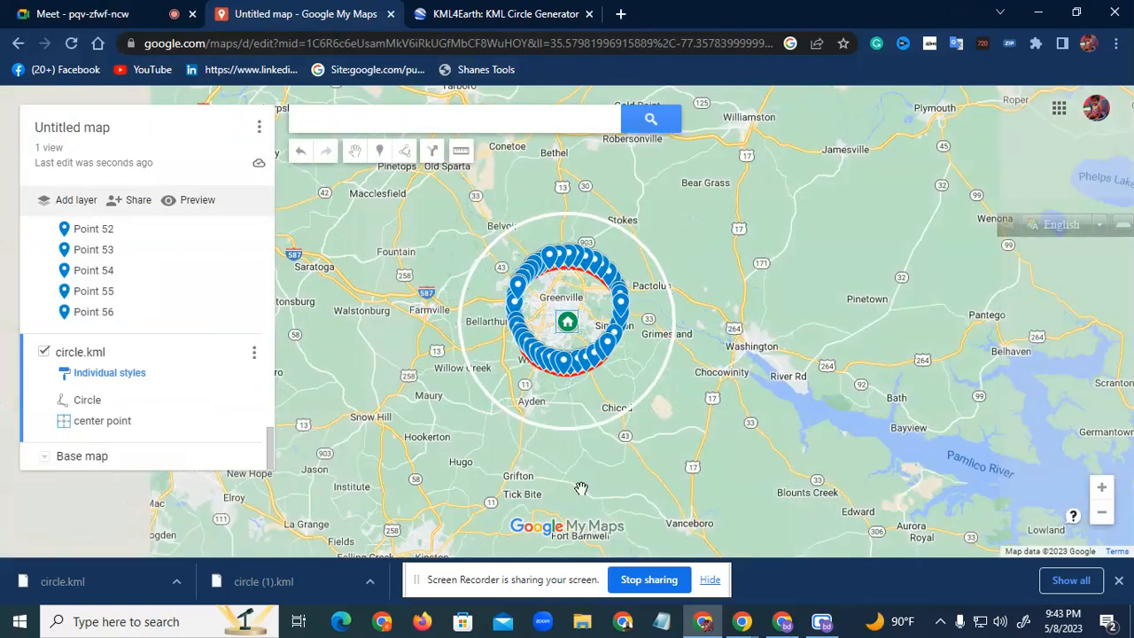
Switch to the Google Meet call, admit the waiting participant, and return to the My Maps map.
{"action": "left_click", "coordinate": [124, 11]}
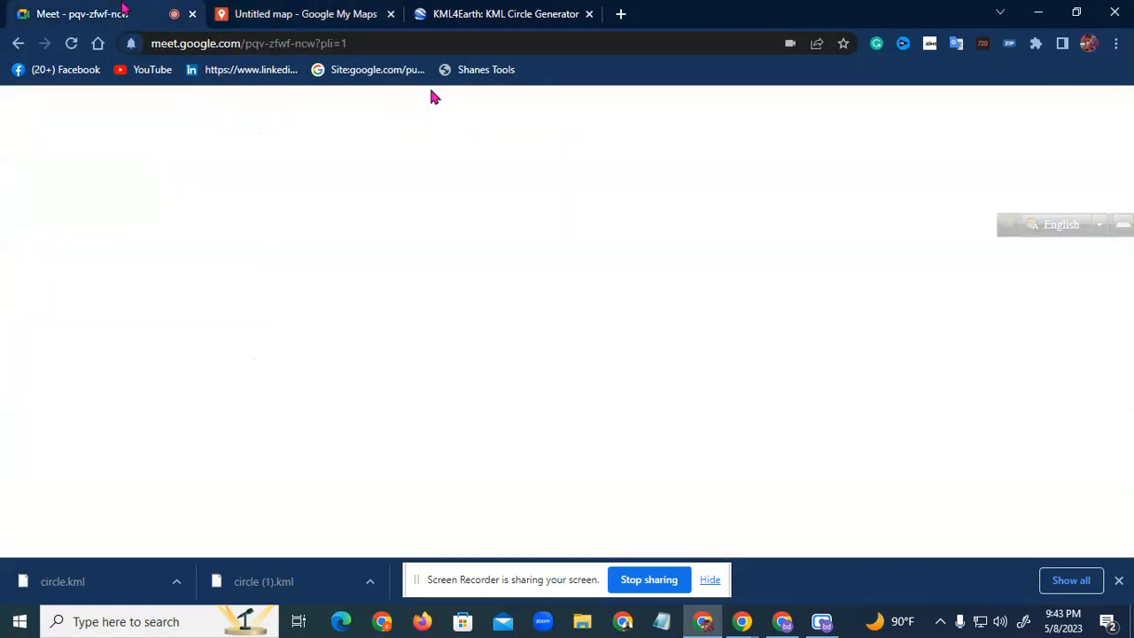
{"action": "left_click", "coordinate": [742, 184]}
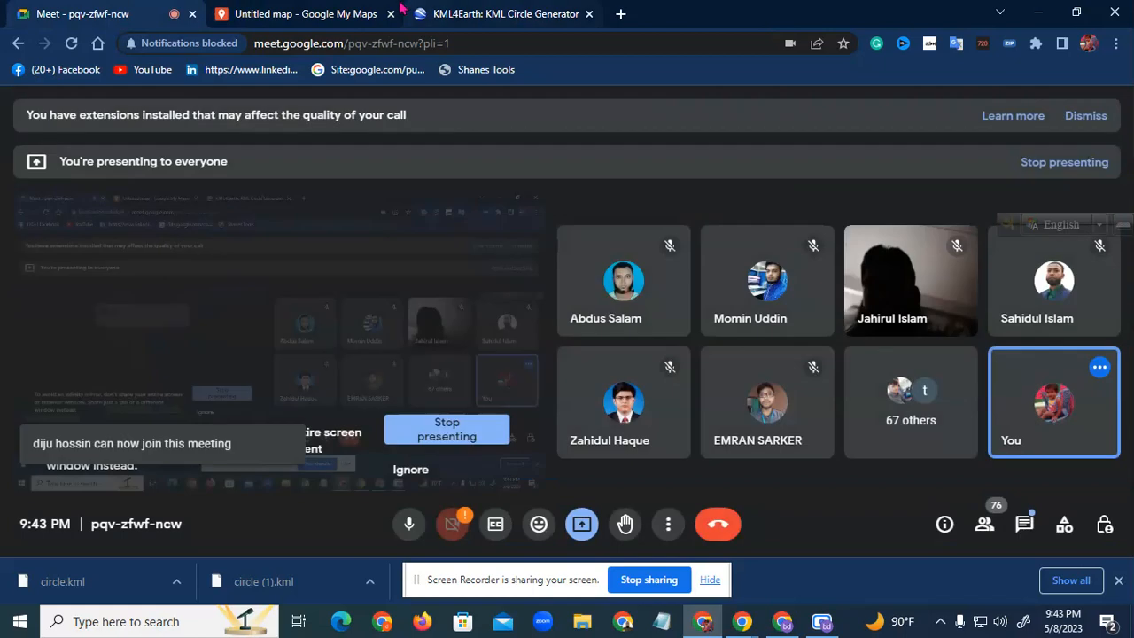
{"action": "left_click", "coordinate": [372, 12]}
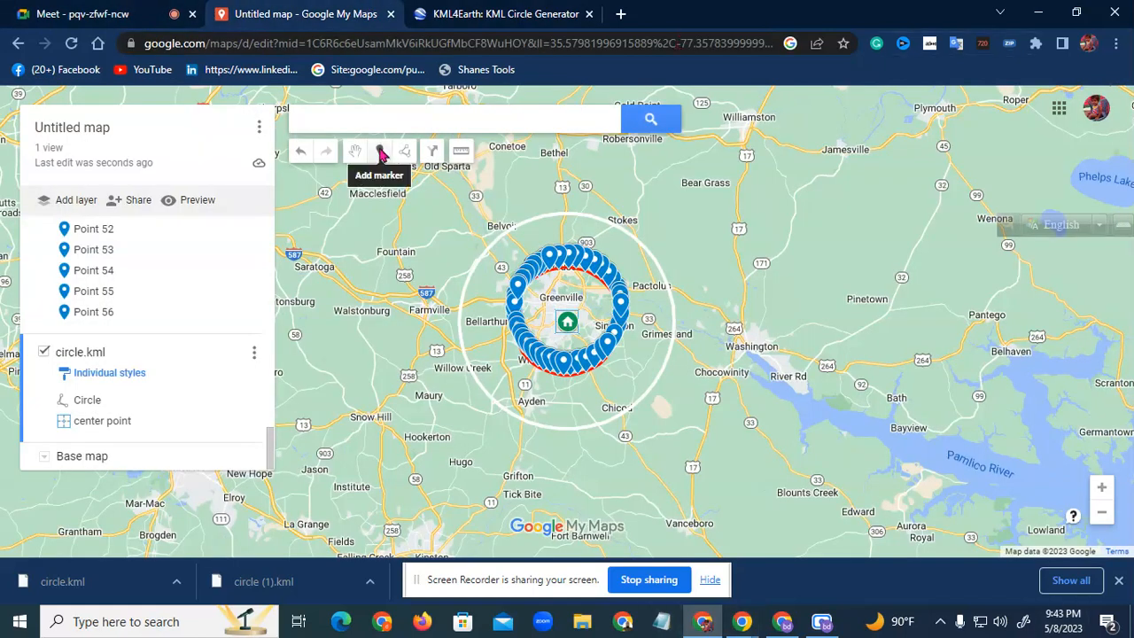
Place seven markers along the outer circle's northwestern arc, from just west of Route 13 to near Falkland.
{"action": "scroll", "coordinate": [843, 334], "scroll_direction": "up", "scroll_amount": 1}
{"action": "left_click_drag", "start_coordinate": [541, 290], "coordinate": [829, 364]}
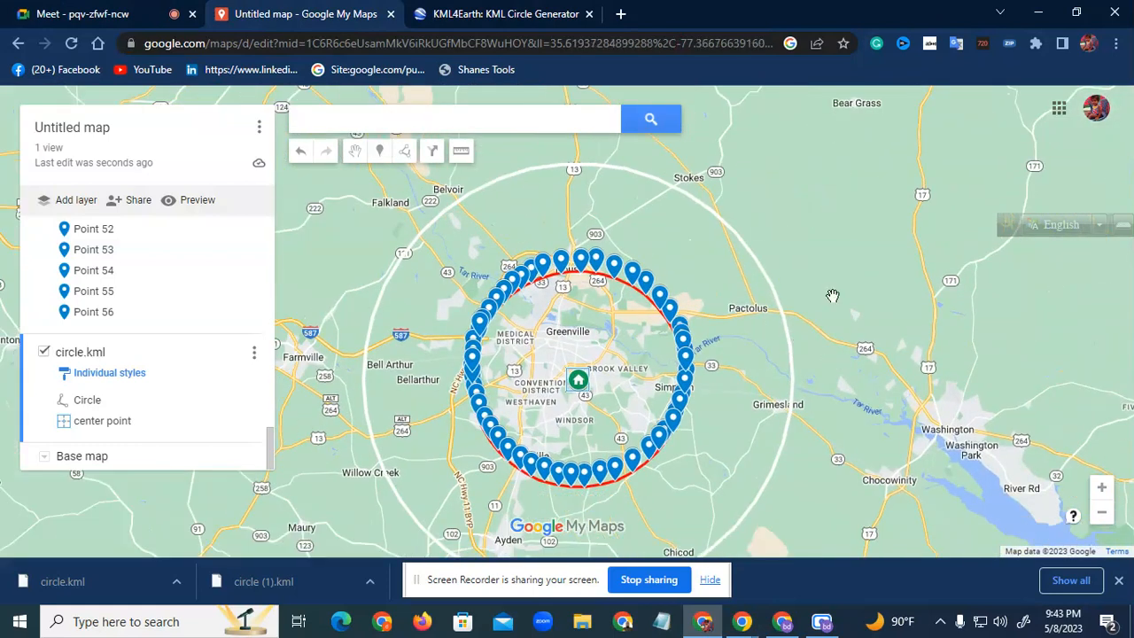
{"action": "scroll", "coordinate": [833, 295], "scroll_direction": "up", "scroll_amount": 1}
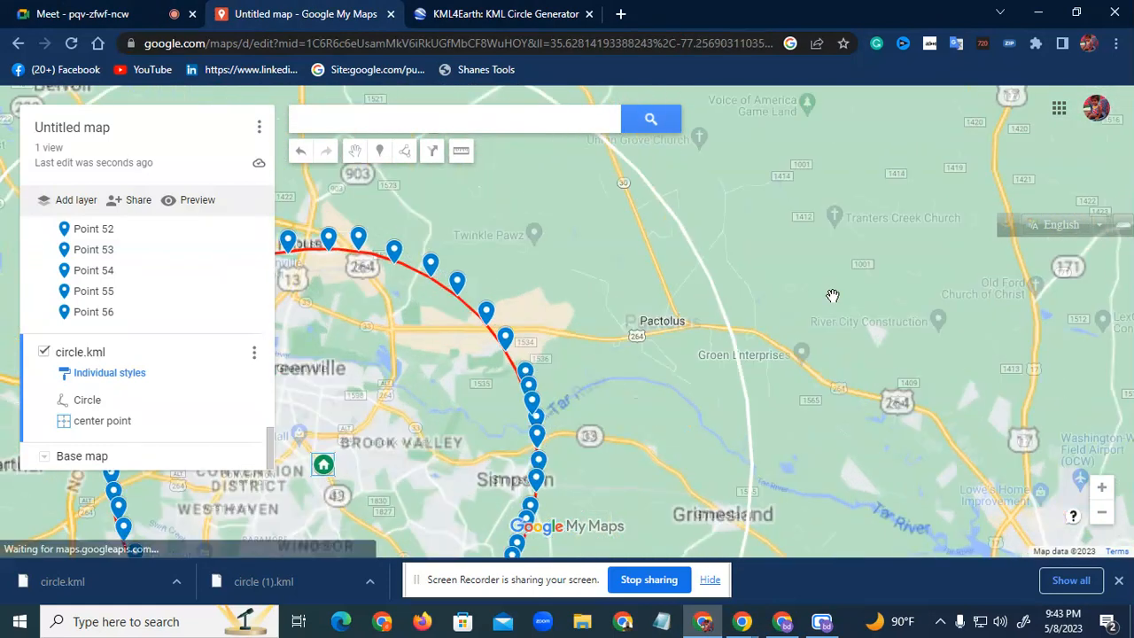
{"action": "scroll", "coordinate": [833, 295], "scroll_direction": "down", "scroll_amount": 1}
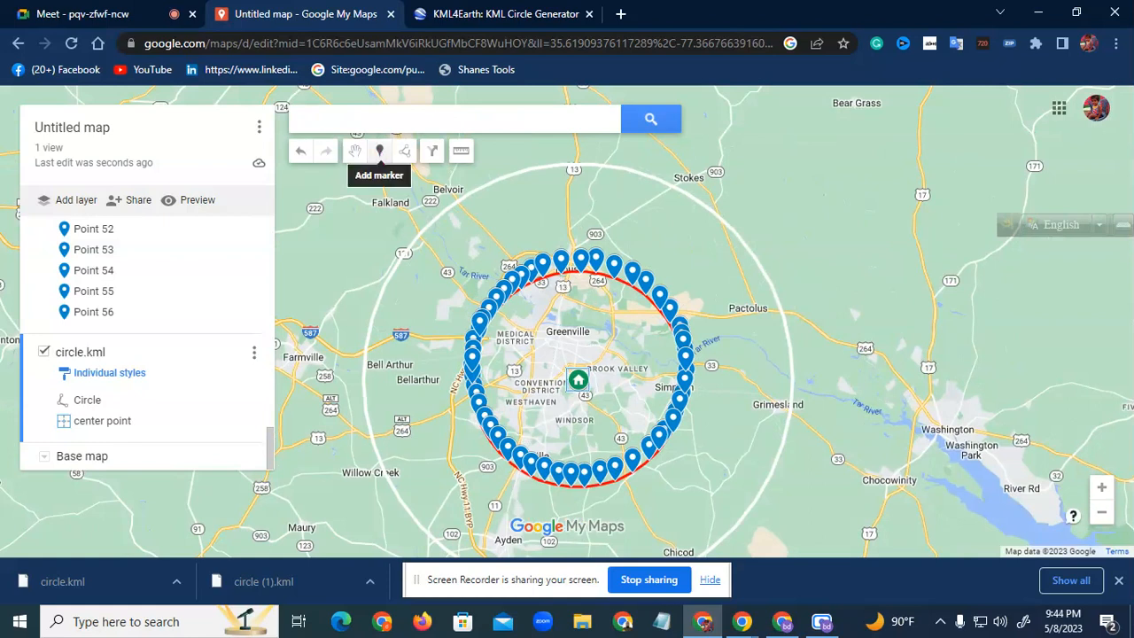
{"action": "left_click", "coordinate": [380, 153]}
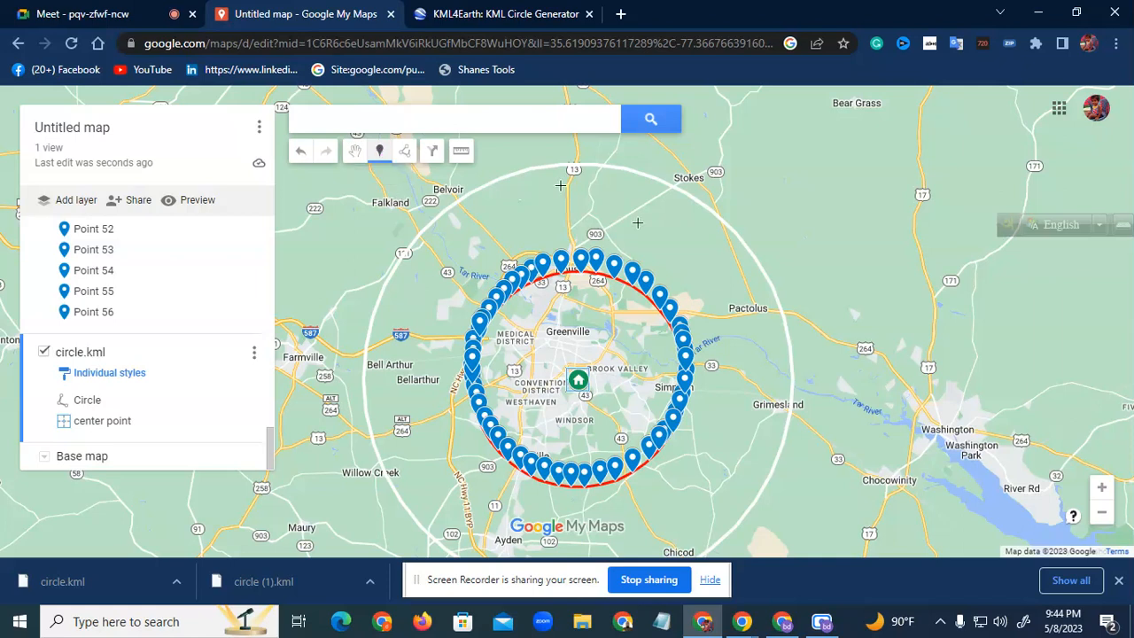
{"action": "left_click", "coordinate": [547, 168]}
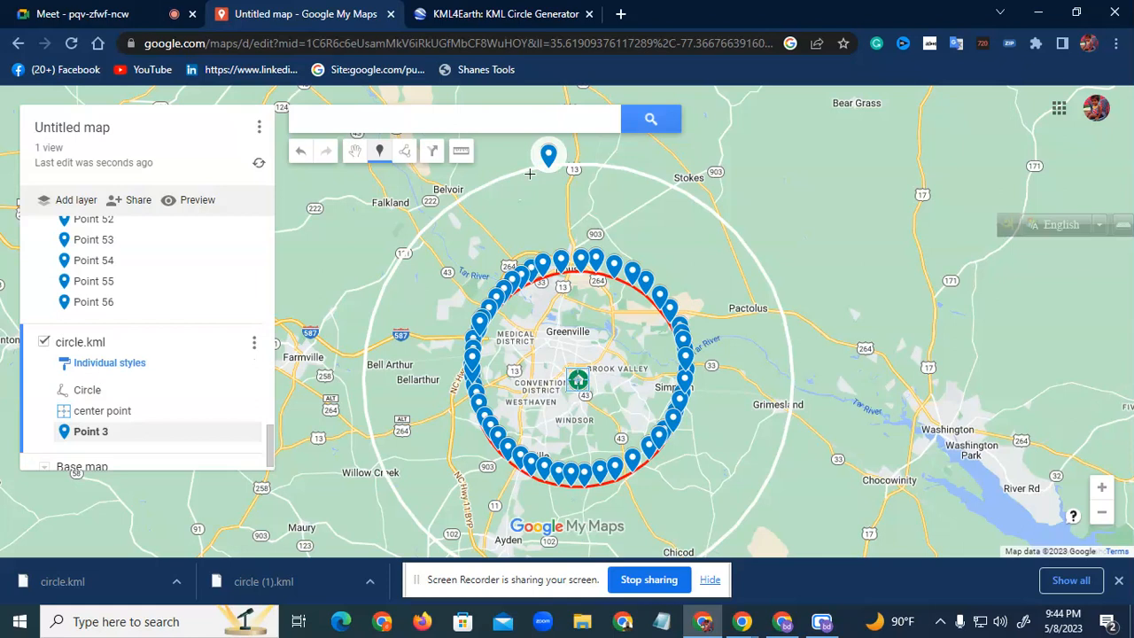
{"action": "left_click", "coordinate": [531, 168]}
{"action": "left_click", "coordinate": [517, 175]}
{"action": "left_click", "coordinate": [500, 177]}
{"action": "left_click", "coordinate": [490, 184]}
{"action": "left_click", "coordinate": [477, 193]}
{"action": "left_click", "coordinate": [445, 211]}
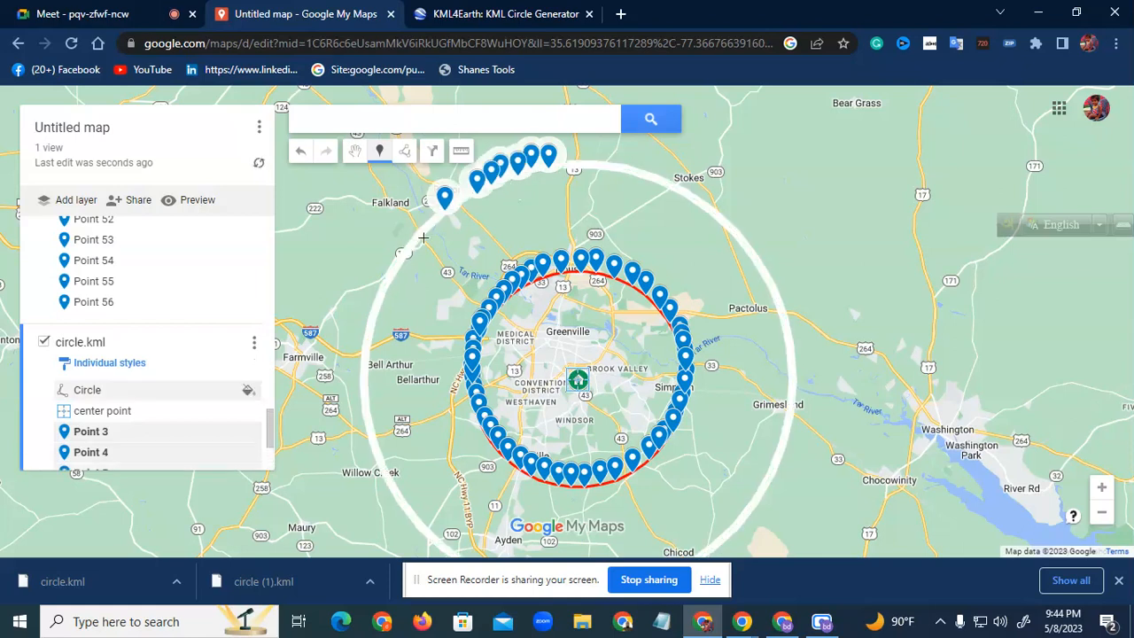
Place five markers down the outer circle's western side, from below Falkland to just south of Willow Creek.
{"action": "left_click", "coordinate": [422, 239]}
{"action": "left_click", "coordinate": [393, 266]}
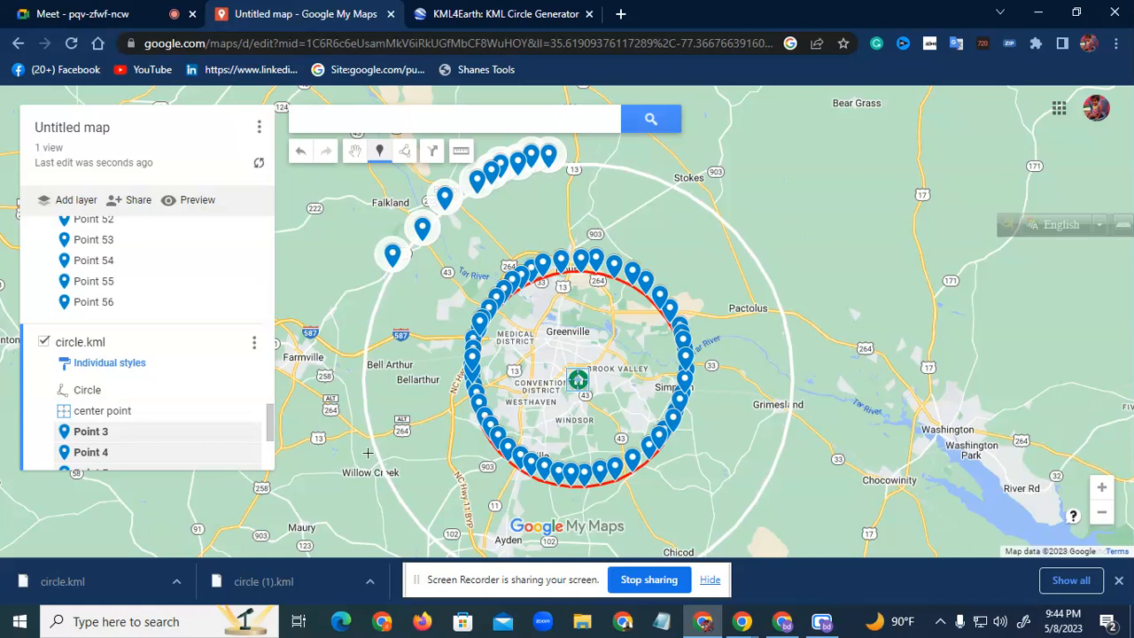
{"action": "left_click", "coordinate": [370, 326]}
{"action": "left_click", "coordinate": [368, 415]}
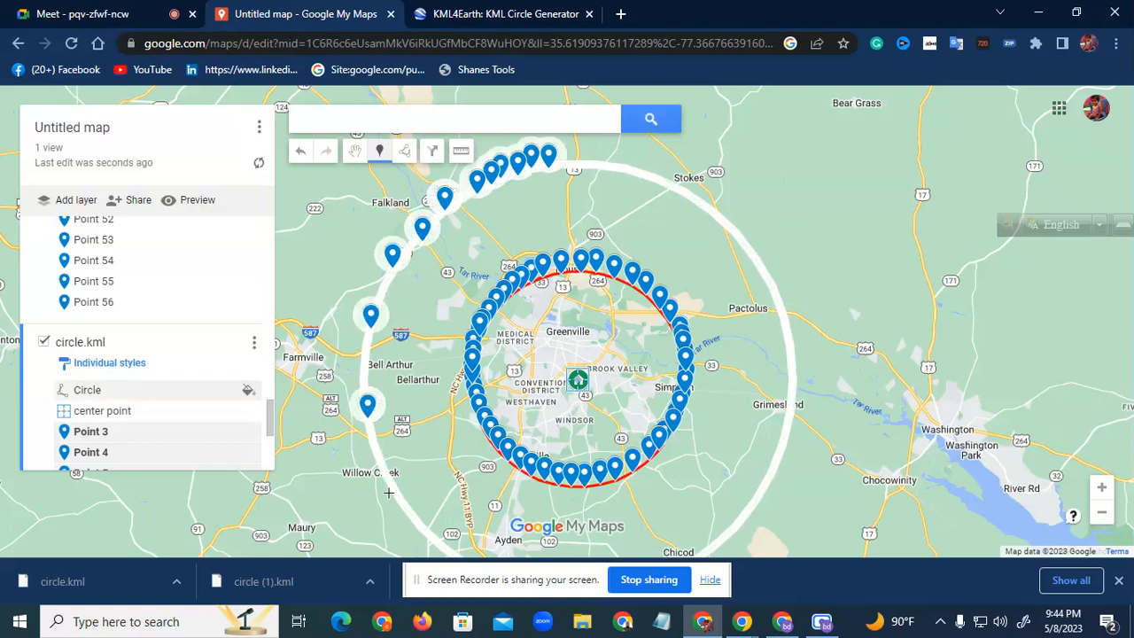
{"action": "left_click", "coordinate": [394, 496]}
Place four markers along the outer circle's southern arc, from west of Ayden past Chicod to the southeastern side.
{"action": "scroll", "coordinate": [487, 401], "scroll_direction": "down", "scroll_amount": 2}
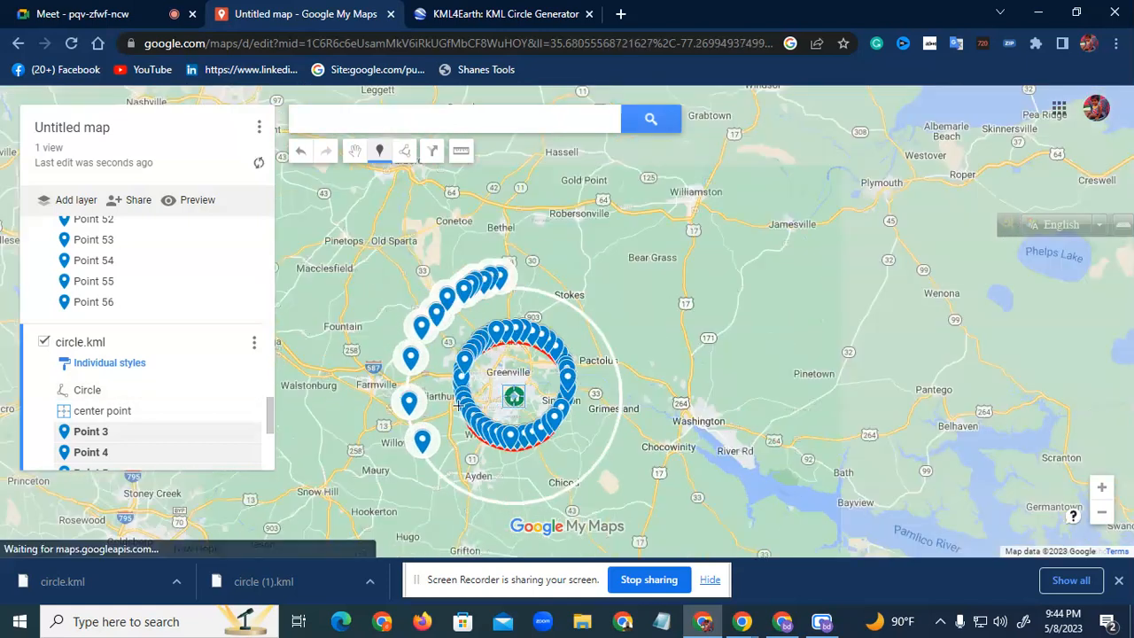
{"action": "left_click_drag", "start_coordinate": [383, 362], "coordinate": [632, 182]}
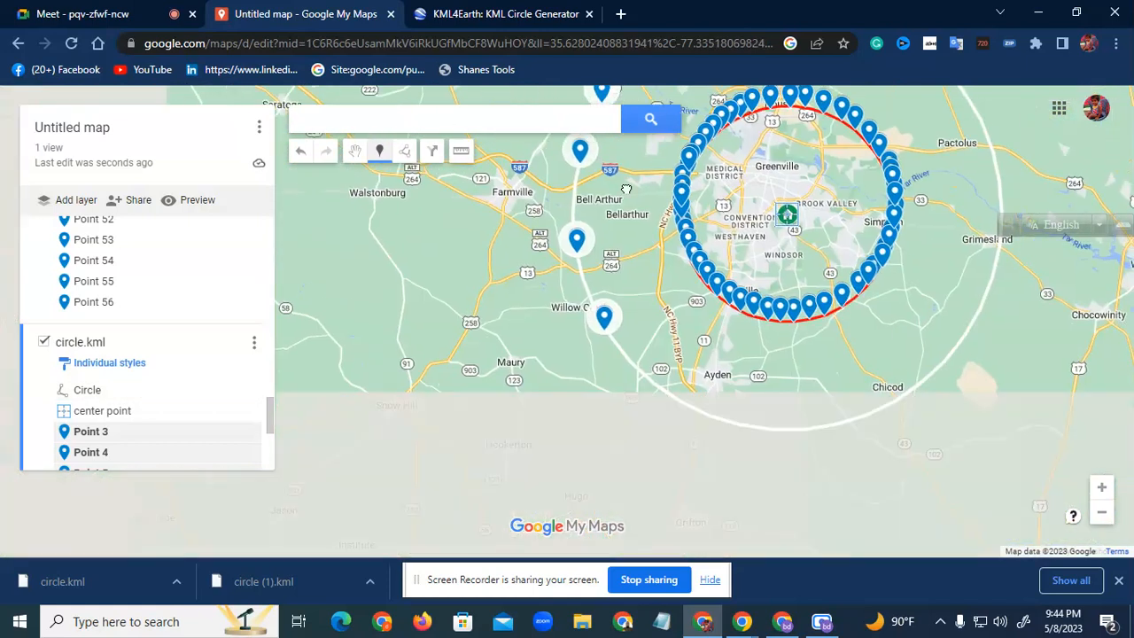
{"action": "left_click", "coordinate": [653, 370]}
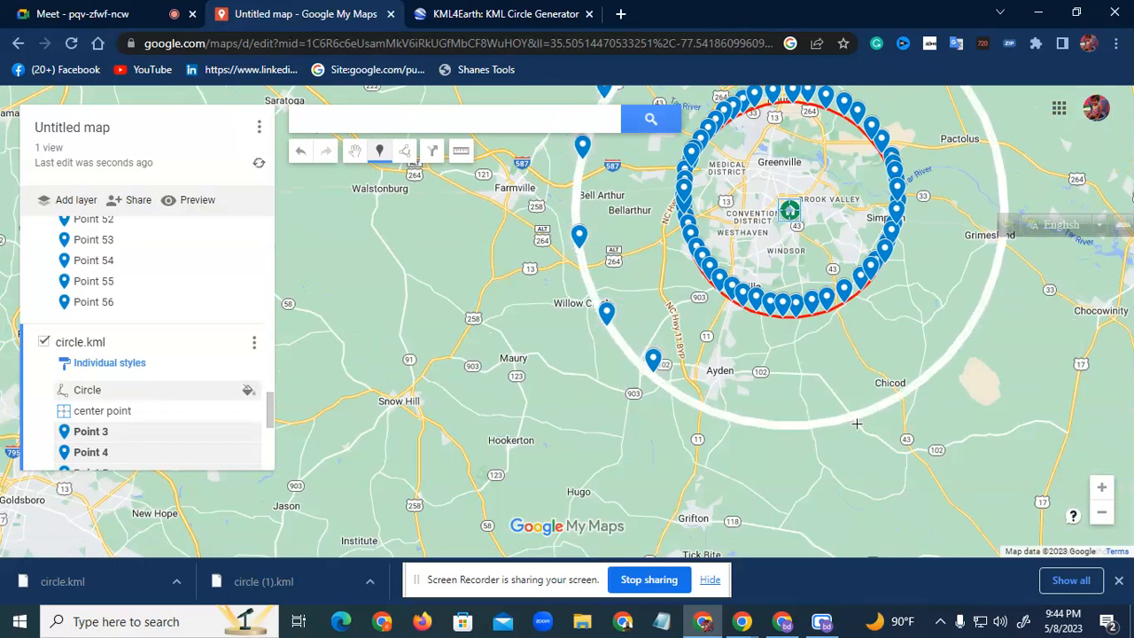
{"action": "left_click", "coordinate": [759, 421]}
{"action": "left_click", "coordinate": [884, 401]}
{"action": "left_click", "coordinate": [976, 318]}
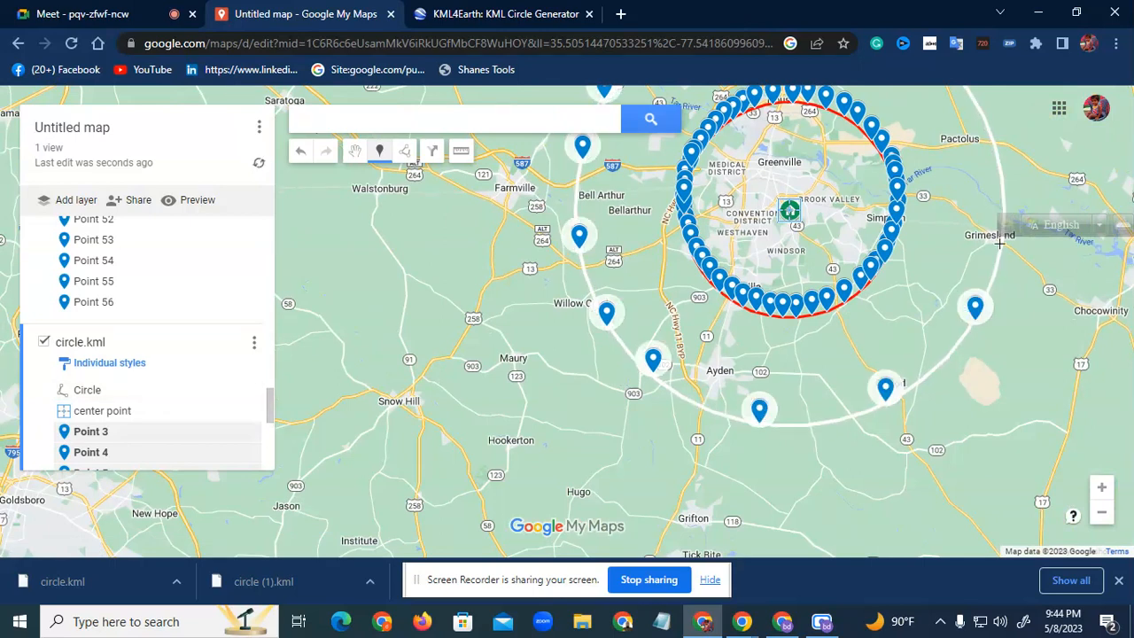
Place markers up the outer circle's eastern side, past Grimesland and Pactolus to Stokes and the northern edge.
{"action": "left_click", "coordinate": [1003, 189]}
{"action": "left_click", "coordinate": [977, 105]}
{"action": "left_click_drag", "start_coordinate": [950, 233], "coordinate": [769, 419]}
{"action": "left_click", "coordinate": [740, 234]}
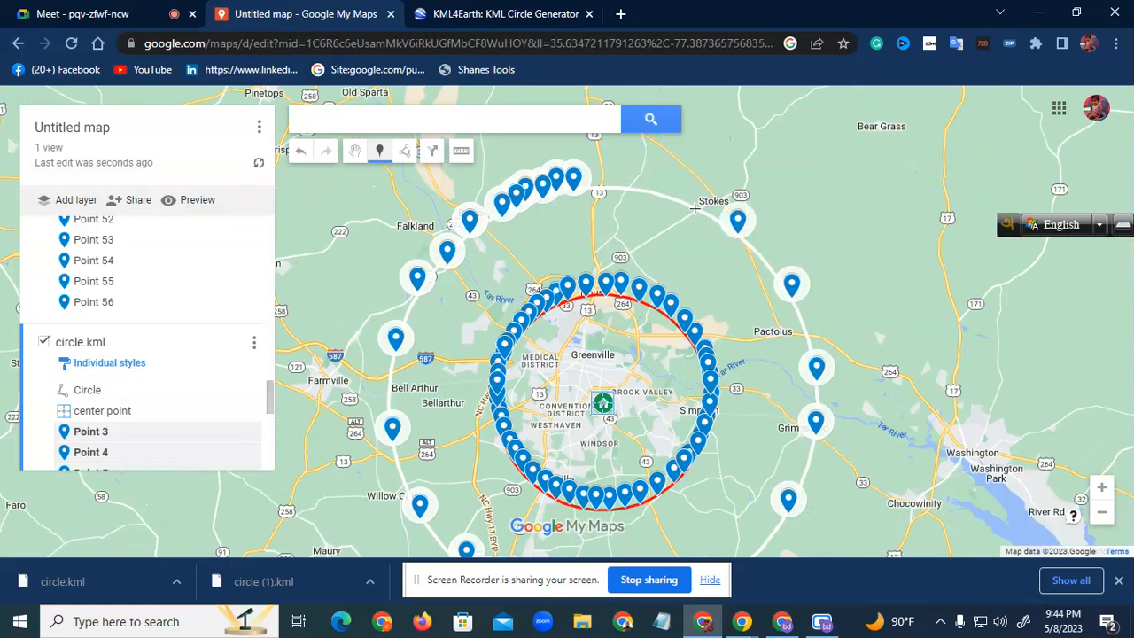
{"action": "left_click", "coordinate": [690, 203]}
{"action": "left_click", "coordinate": [628, 188]}
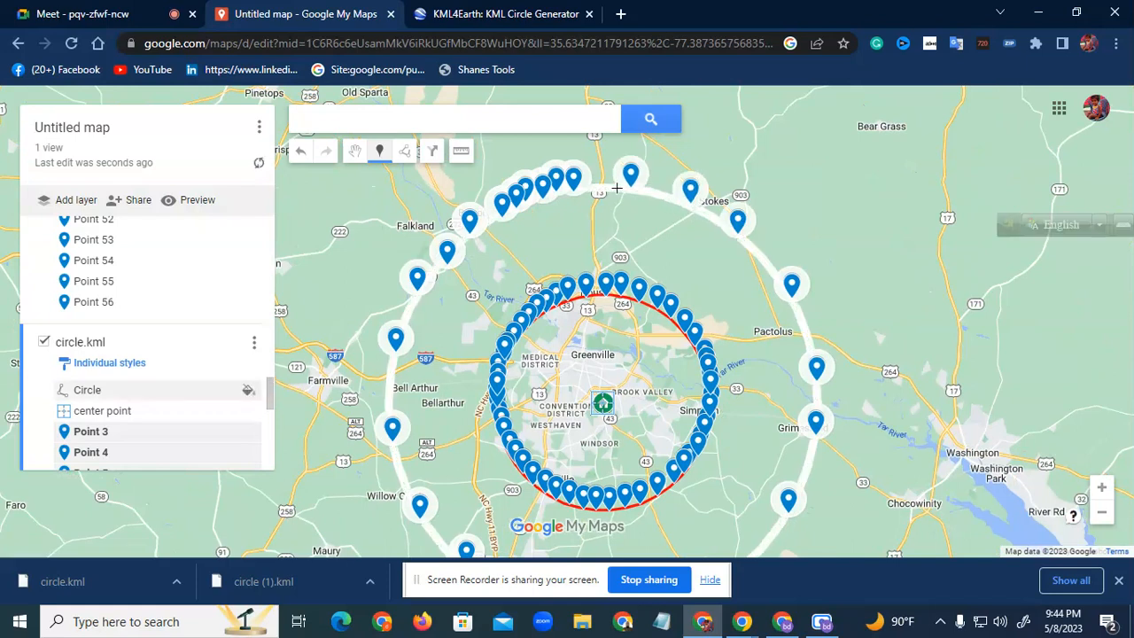
Fill the gaps on the outer circle's northern and northeastern arc with six more markers, down to near Pactolus.
{"action": "left_click", "coordinate": [608, 187]}
{"action": "left_click", "coordinate": [652, 191]}
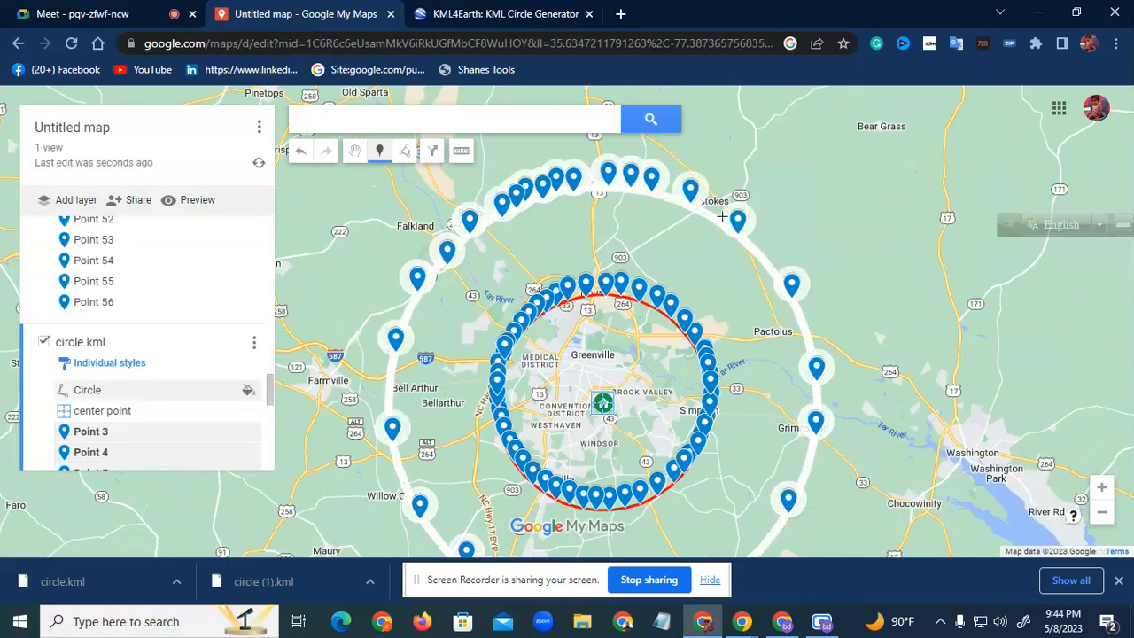
{"action": "left_click", "coordinate": [712, 214]}
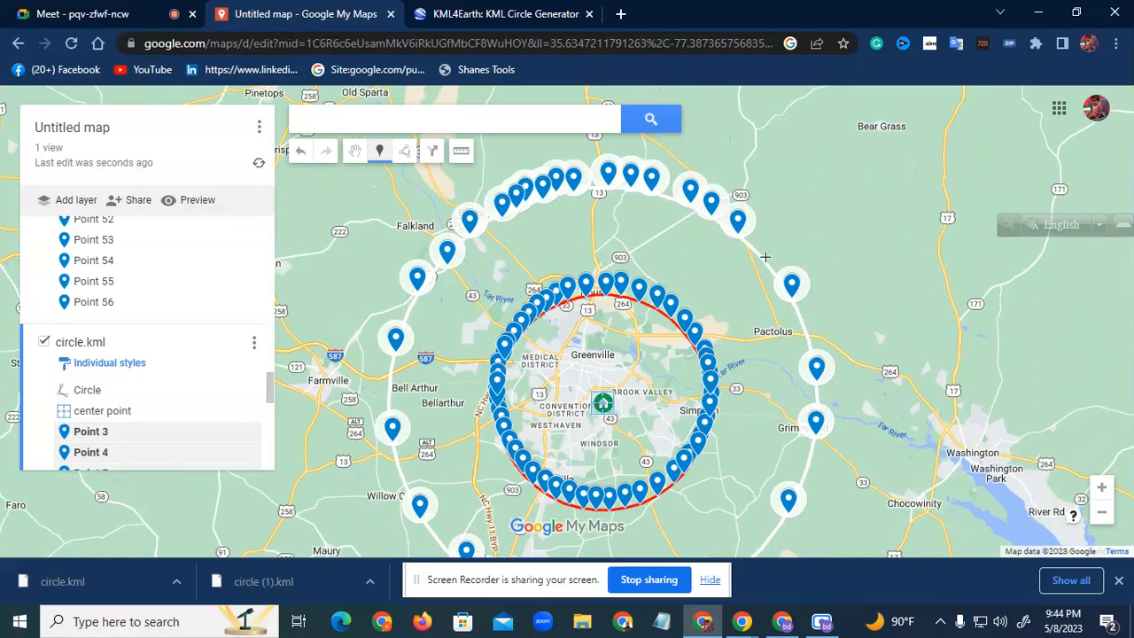
{"action": "left_click", "coordinate": [762, 255]}
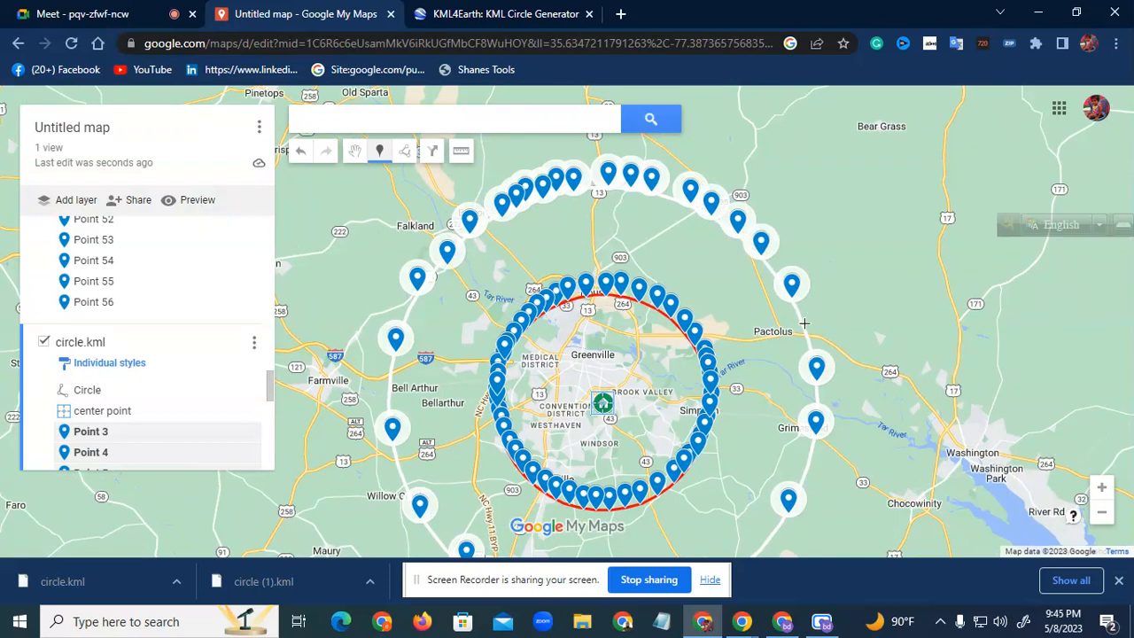
{"action": "left_click", "coordinate": [804, 323]}
{"action": "left_click", "coordinate": [809, 340]}
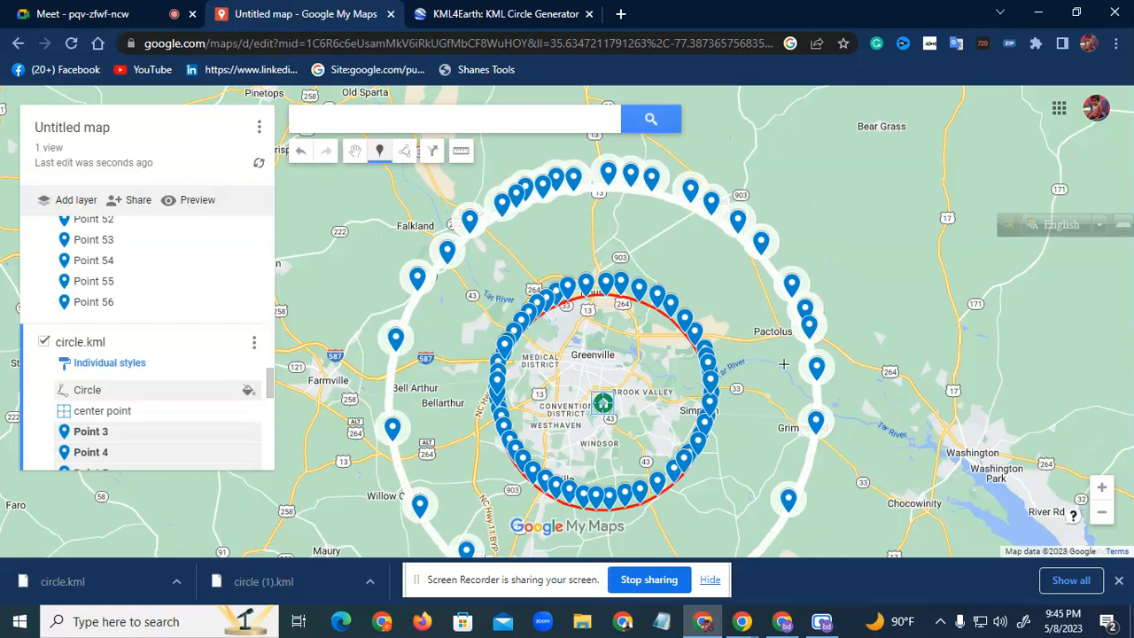
Fill the gaps on the outer circle's southeastern and southern arc with more markers, from below Grimesland to southwest of Ayden.
{"action": "mouse_move", "coordinate": [763, 430]}
{"action": "left_mouse_down"}
{"action": "mouse_move", "coordinate": [788, 233]}
{"action": "mouse_move", "coordinate": [769, 271]}
{"action": "left_mouse_up"}
{"action": "left_click", "coordinate": [813, 308]}
{"action": "left_click", "coordinate": [771, 378]}
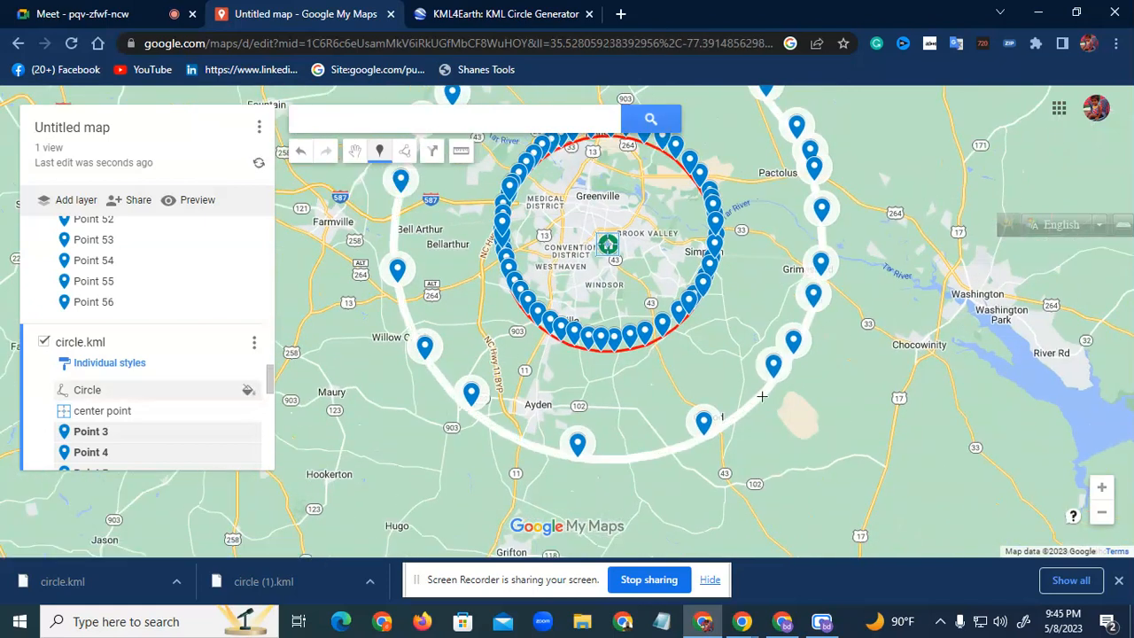
{"action": "left_click", "coordinate": [747, 407]}
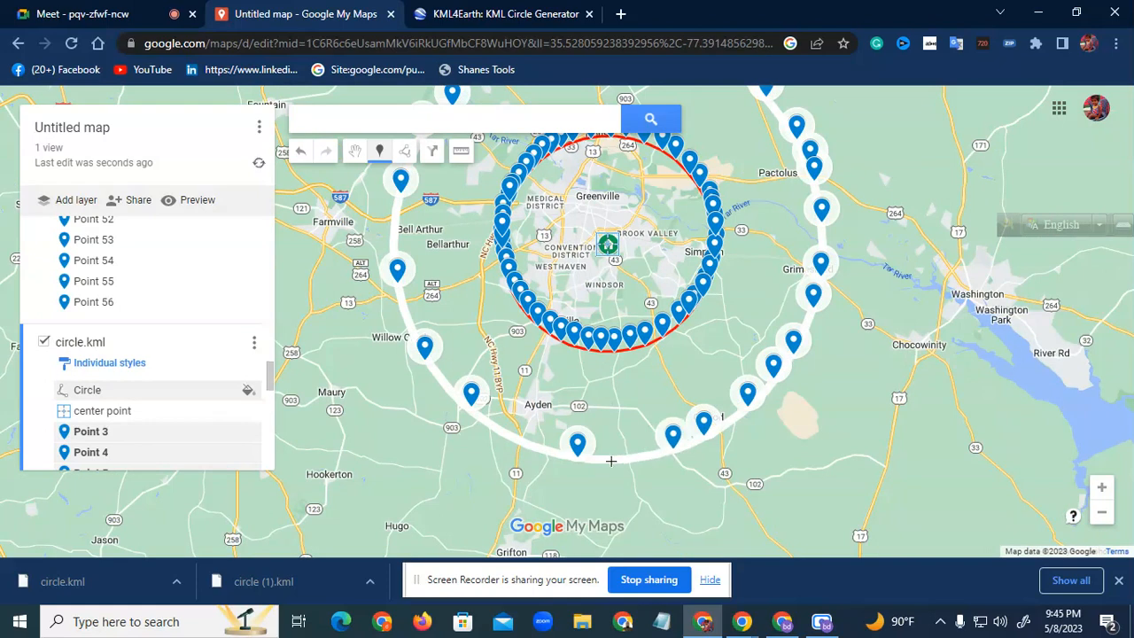
{"action": "left_click", "coordinate": [537, 445]}
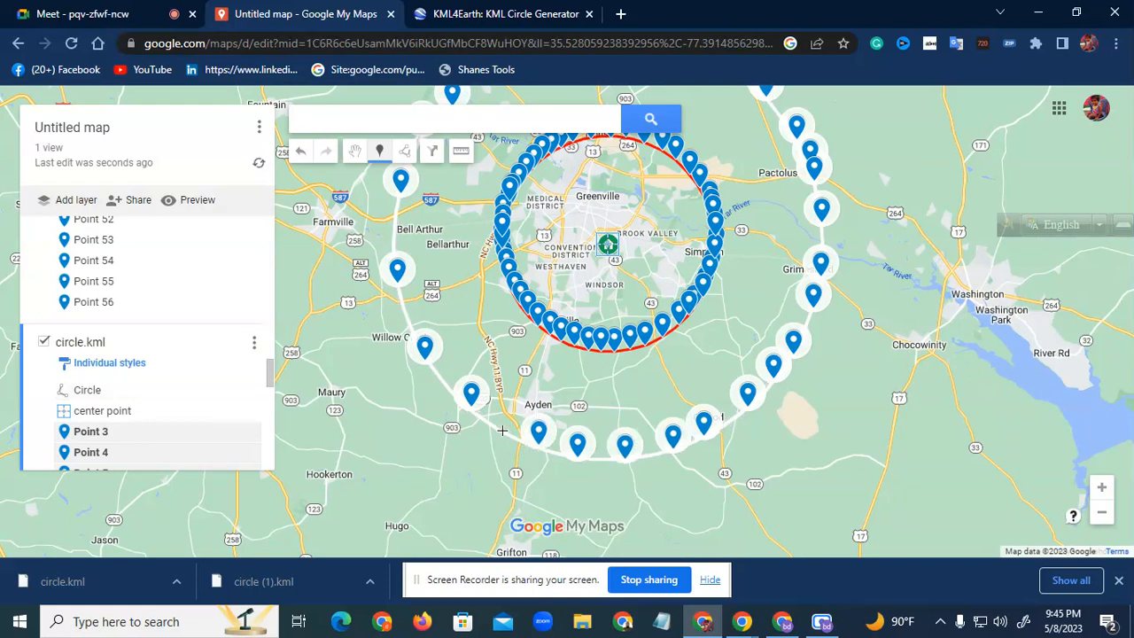
{"action": "left_click", "coordinate": [498, 426]}
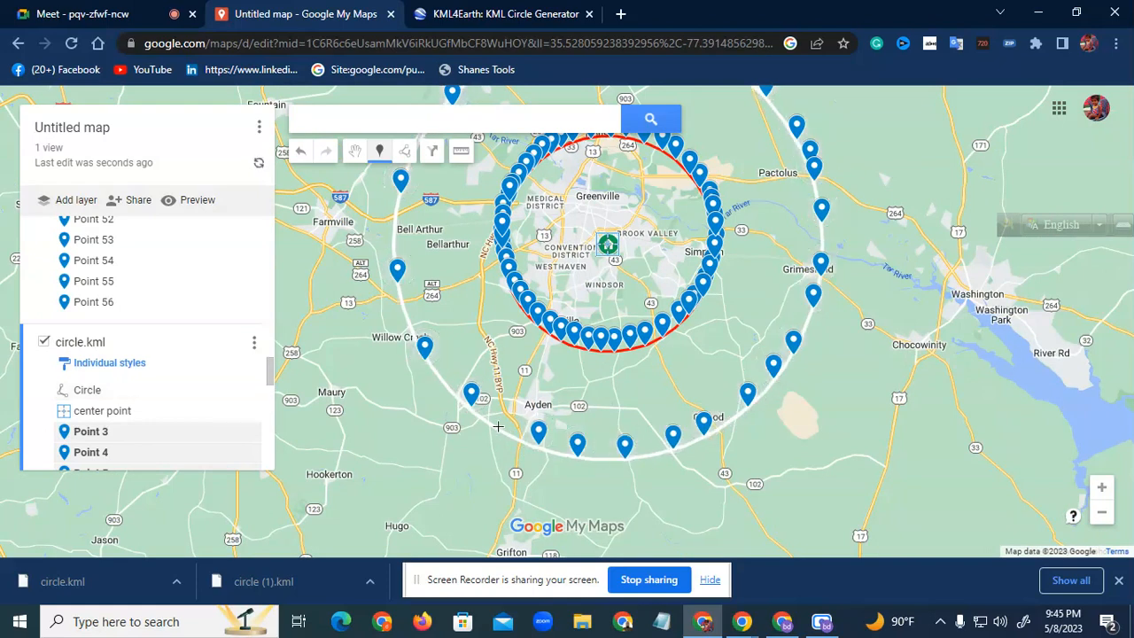
Fill the gaps on the outer circle's southwestern and western arc with five more markers, up to northeast of Farmville.
{"action": "left_click", "coordinate": [439, 380]}
{"action": "left_click", "coordinate": [404, 310]}
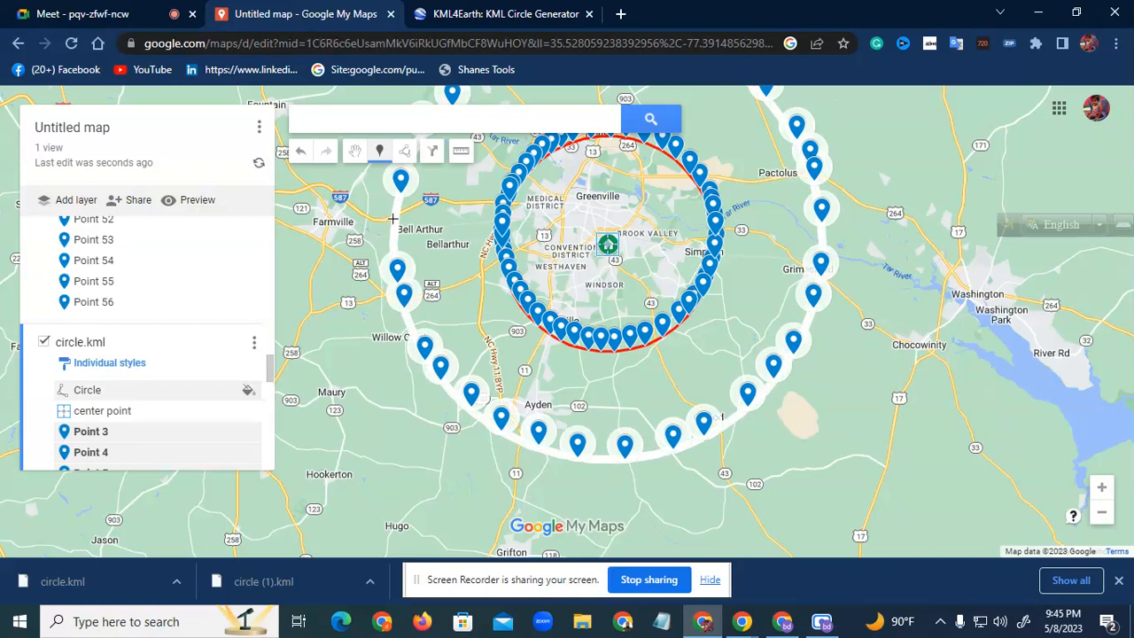
{"action": "left_click", "coordinate": [392, 230]}
{"action": "left_click", "coordinate": [393, 243]}
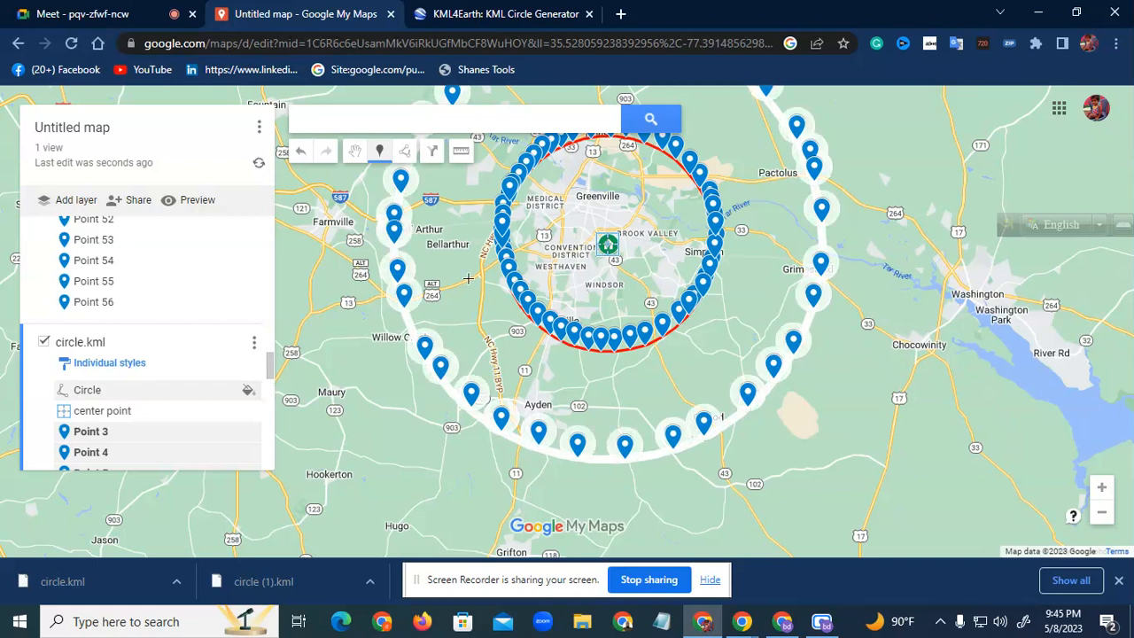
{"action": "left_click_drag", "start_coordinate": [478, 331], "coordinate": [528, 493]}
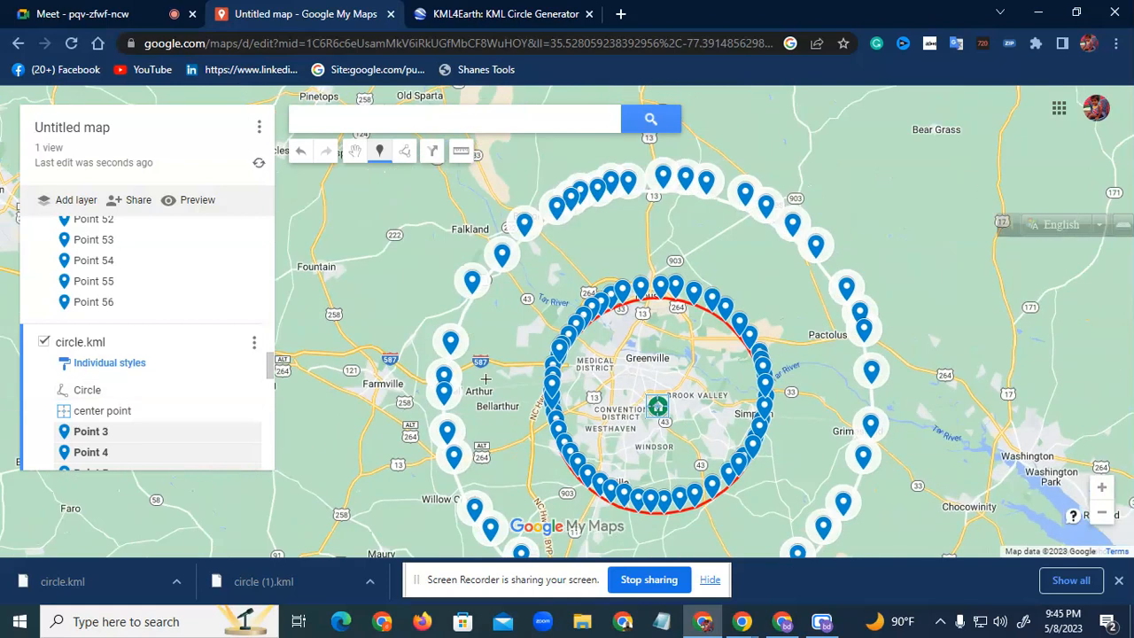
{"action": "left_click", "coordinate": [462, 311]}
{"action": "left_click_drag", "start_coordinate": [700, 414], "coordinate": [672, 347]}
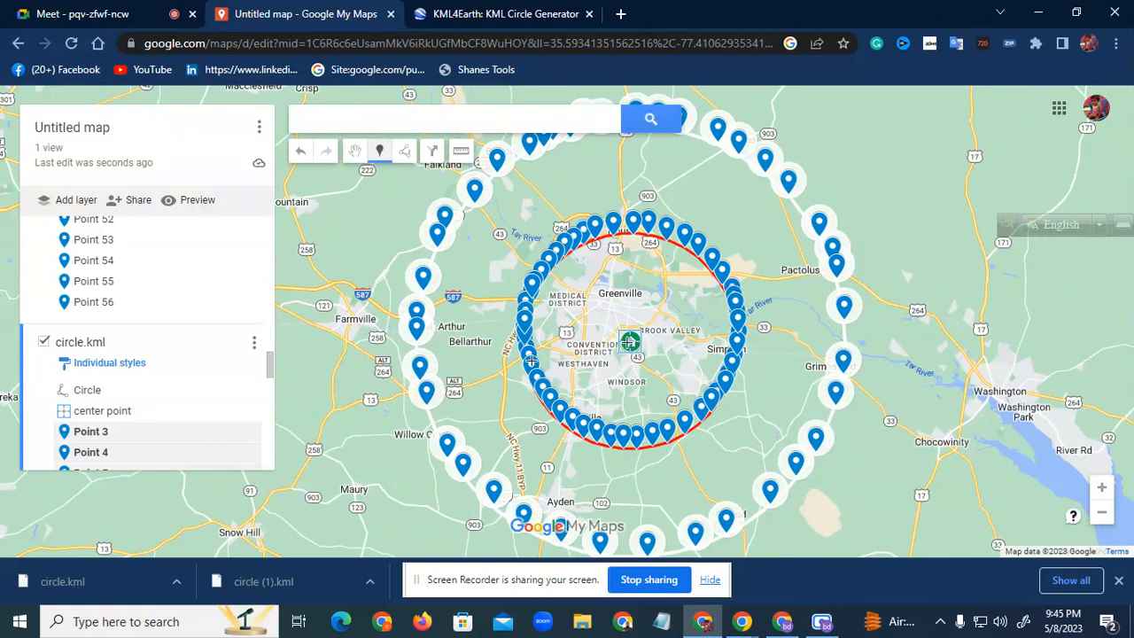
Place a marker on the green center point and another just north of it, and try to open the markers' context menu.
{"action": "left_click", "coordinate": [632, 343]}
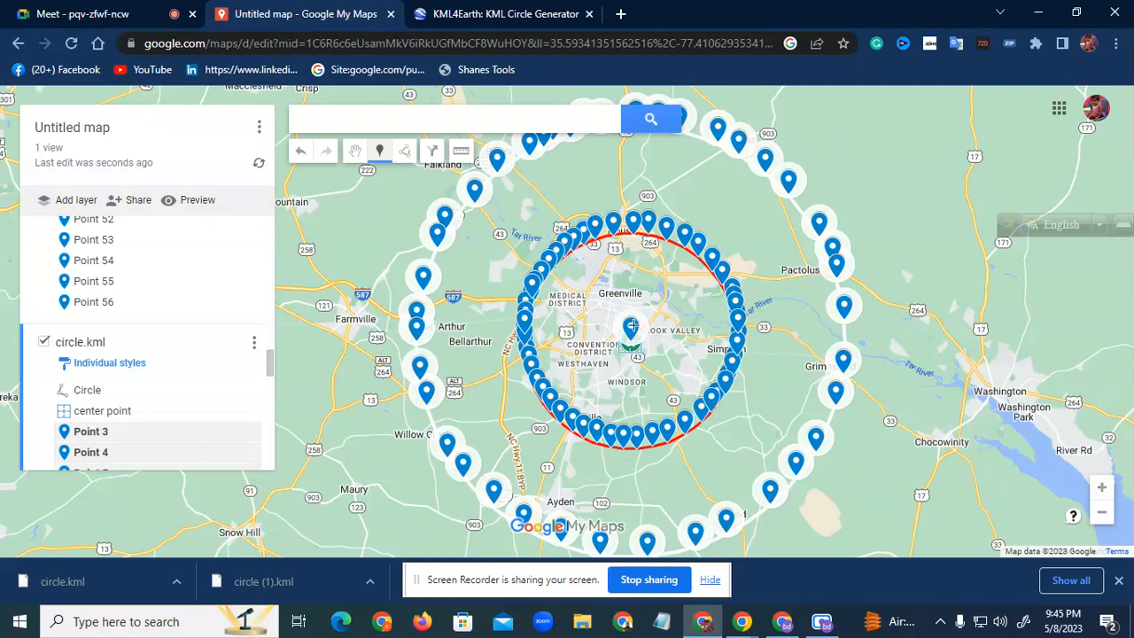
{"action": "left_click_drag", "start_coordinate": [632, 326], "coordinate": [638, 316]}
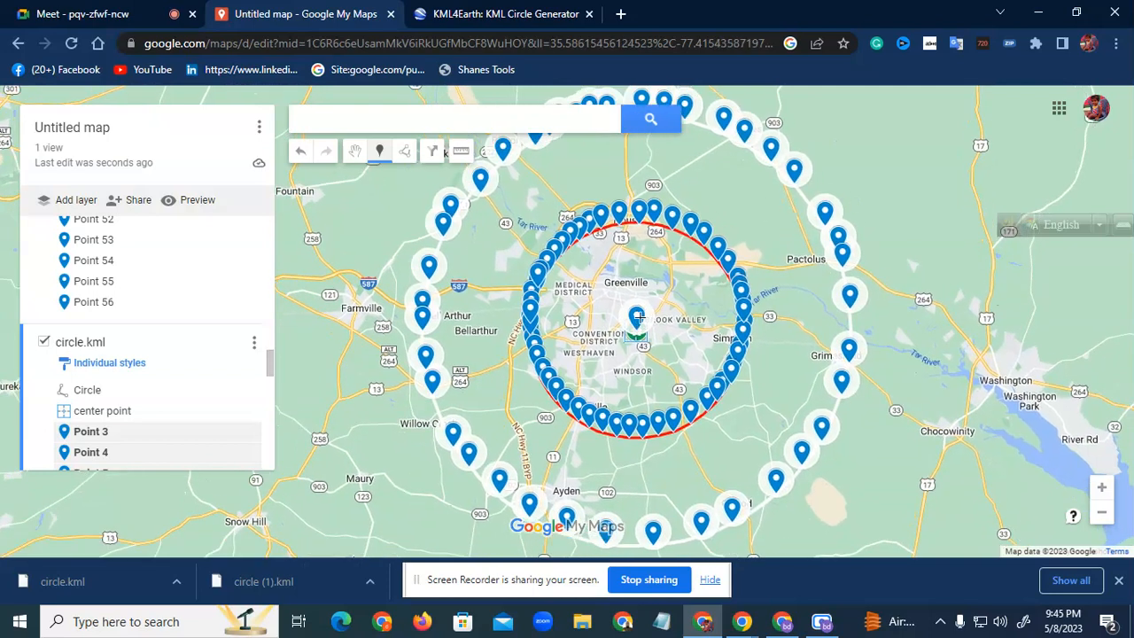
{"action": "right_click", "coordinate": [638, 316]}
{"action": "key", "text": "Escape"}
{"action": "left_click", "coordinate": [637, 302]}
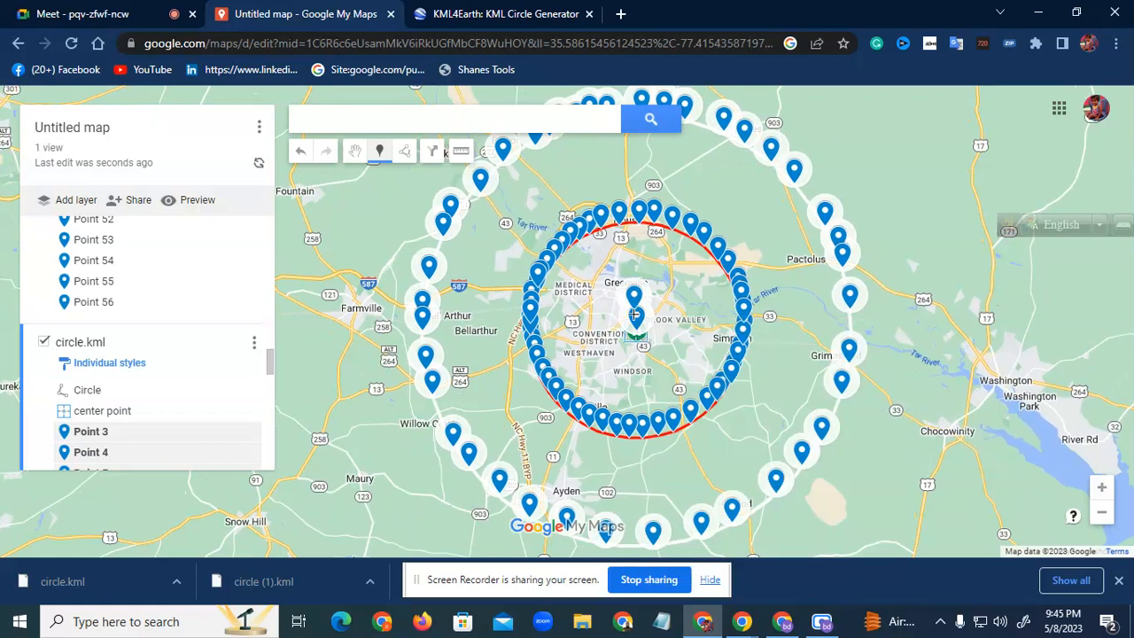
{"action": "right_click", "coordinate": [635, 297]}
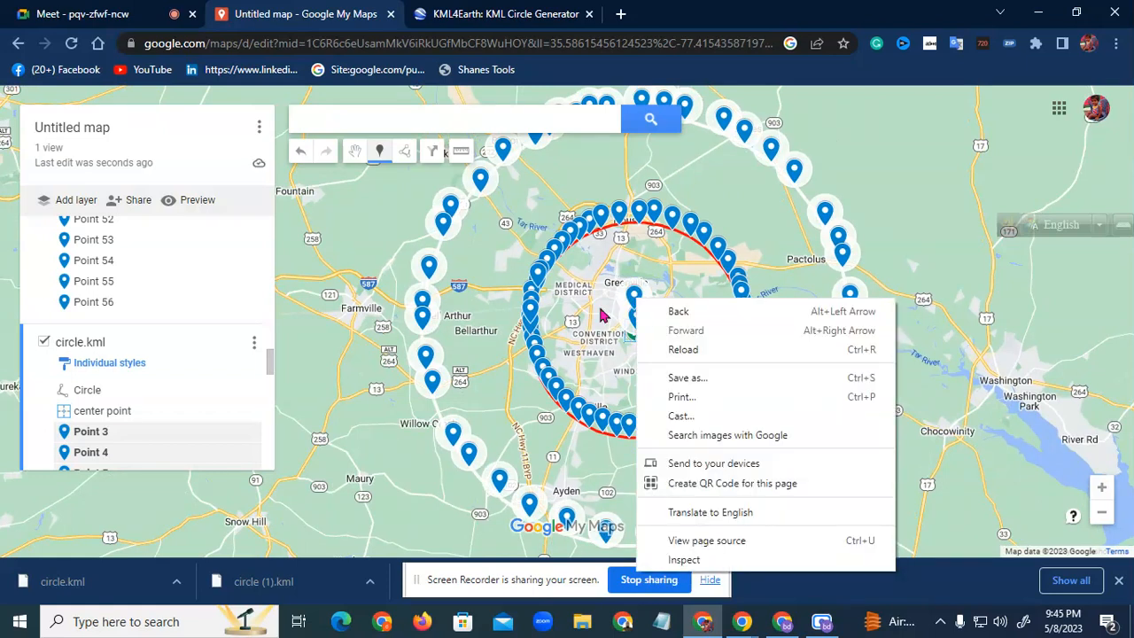
{"action": "left_click_drag", "start_coordinate": [634, 297], "coordinate": [605, 282]}
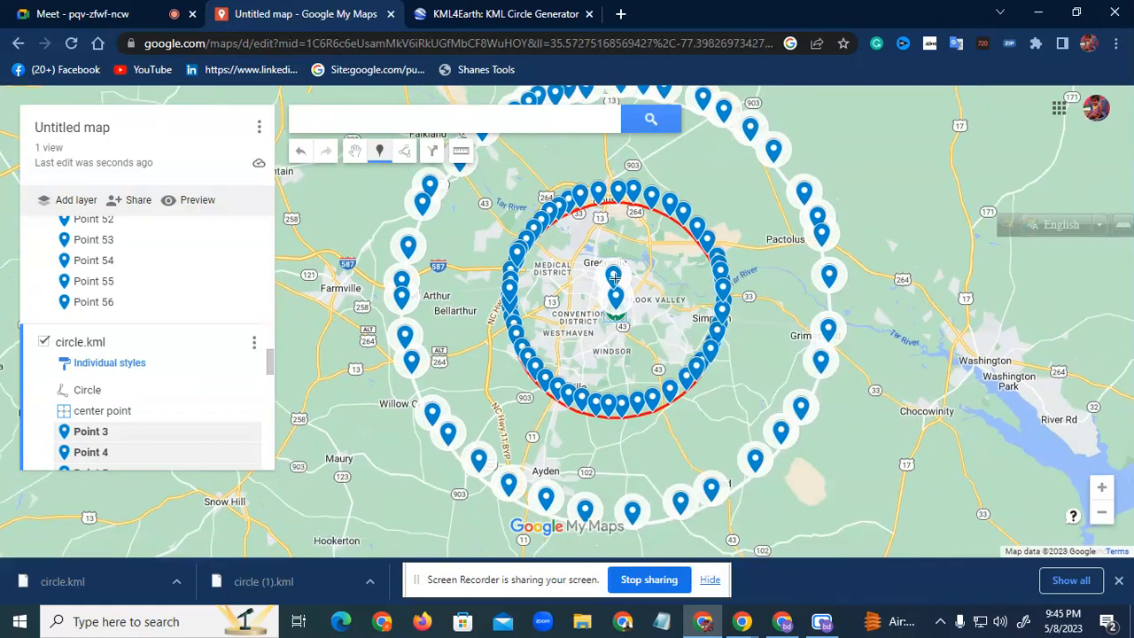
Add three more markers around central Greenville, retry the context menu on the center markers, and choose the Add marker tool again.
{"action": "right_click", "coordinate": [614, 276]}
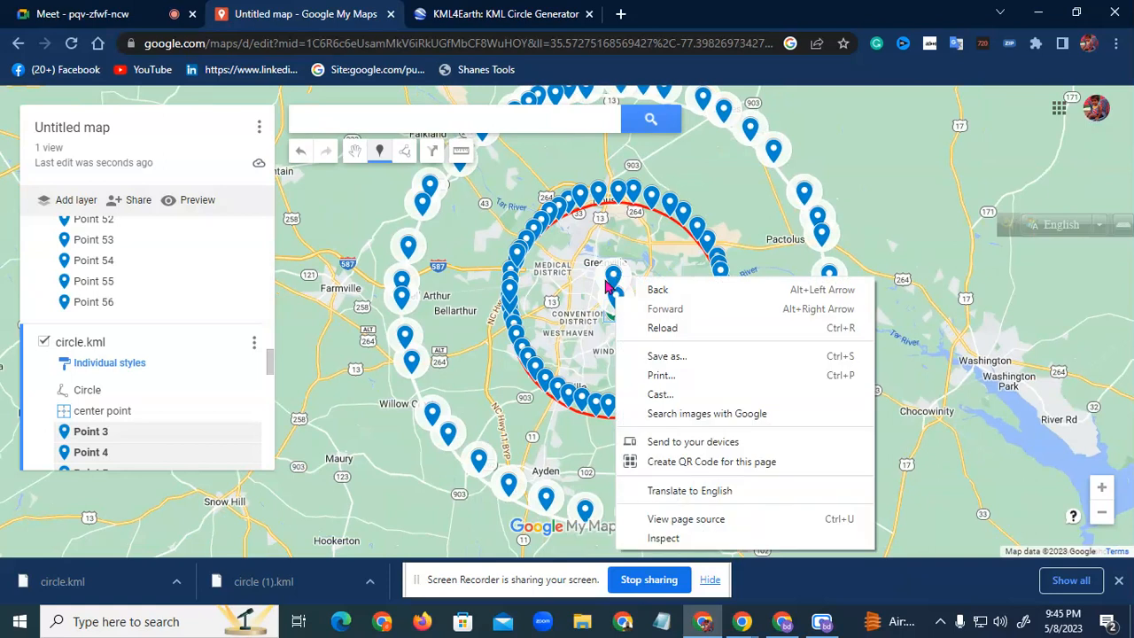
{"action": "left_click", "coordinate": [587, 276]}
{"action": "mouse_move", "coordinate": [612, 276]}
{"action": "left_mouse_down"}
{"action": "mouse_move", "coordinate": [648, 280]}
{"action": "mouse_move", "coordinate": [647, 291]}
{"action": "left_mouse_up"}
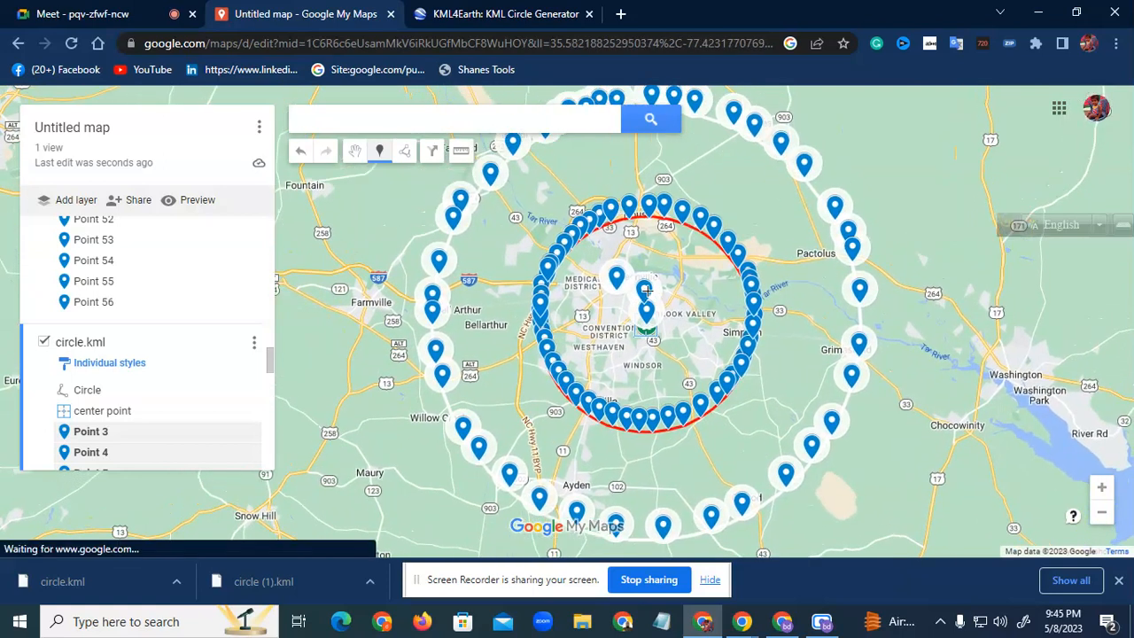
{"action": "left_click", "coordinate": [646, 284]}
{"action": "right_click", "coordinate": [646, 275]}
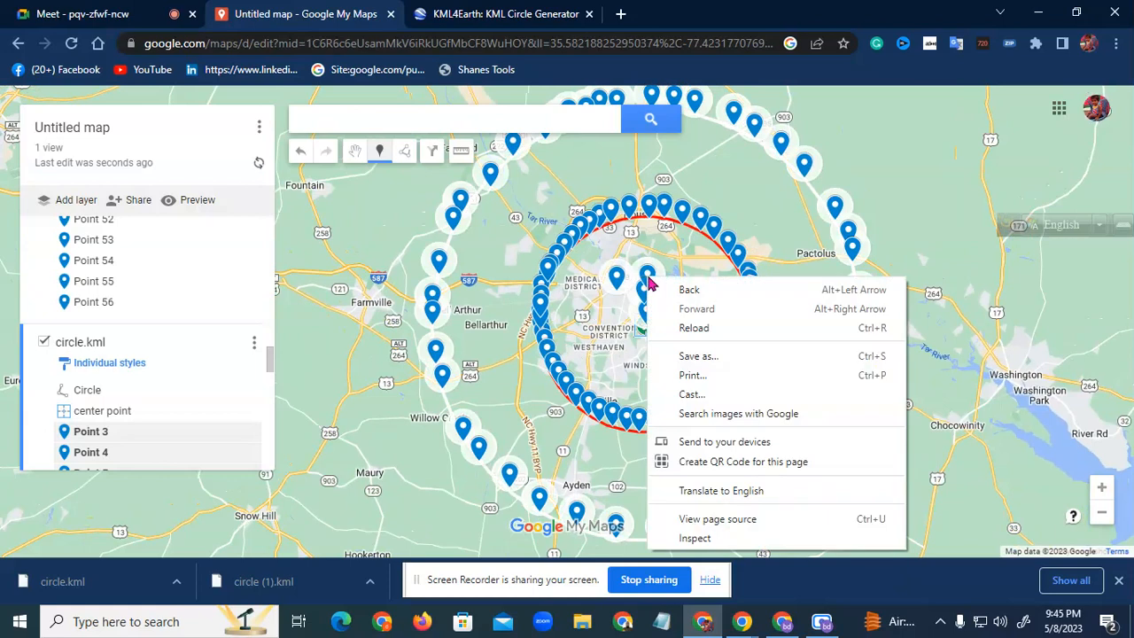
{"action": "left_click", "coordinate": [613, 296]}
{"action": "left_click", "coordinate": [381, 154]}
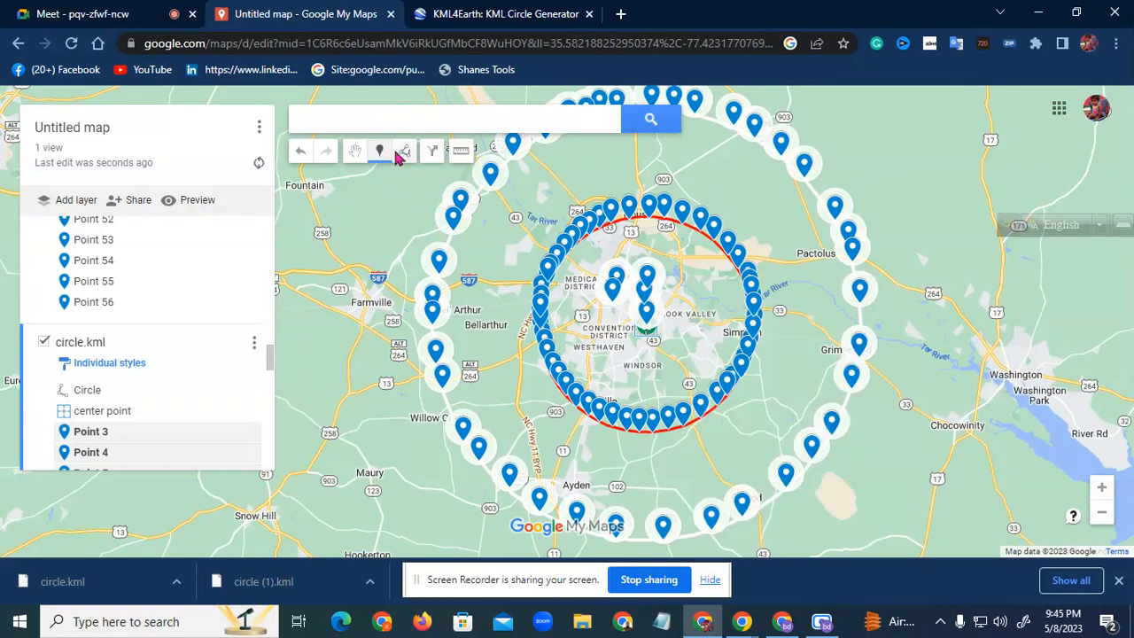
Try to open the context menu of the markers in central Greenville, placing one more marker just north of the western pair.
{"action": "right_click", "coordinate": [647, 276]}
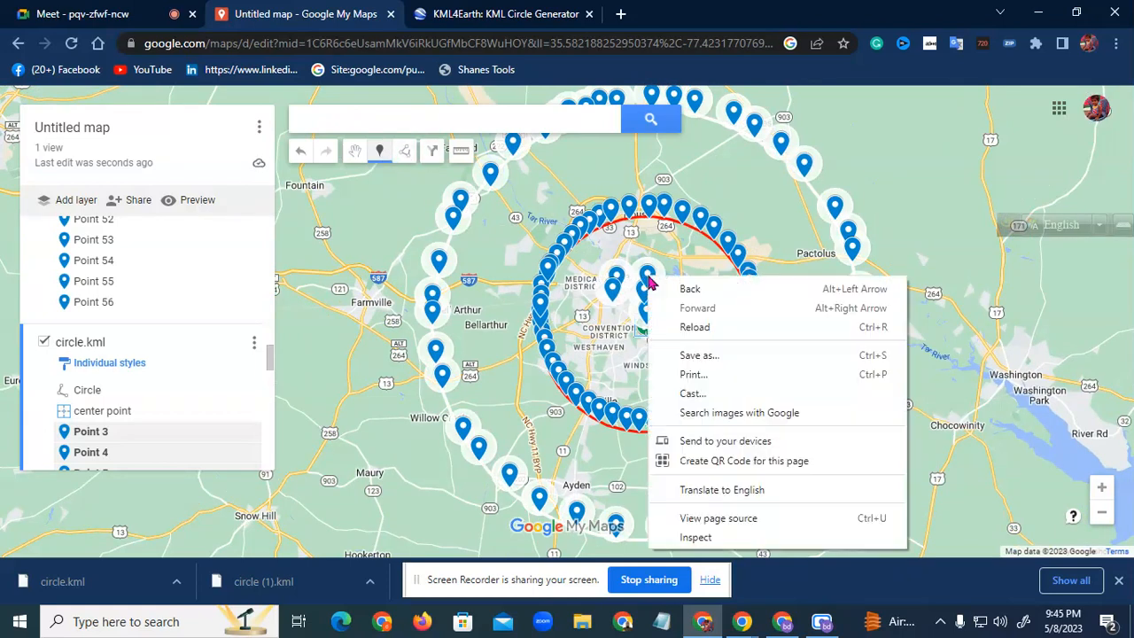
{"action": "right_click", "coordinate": [612, 287]}
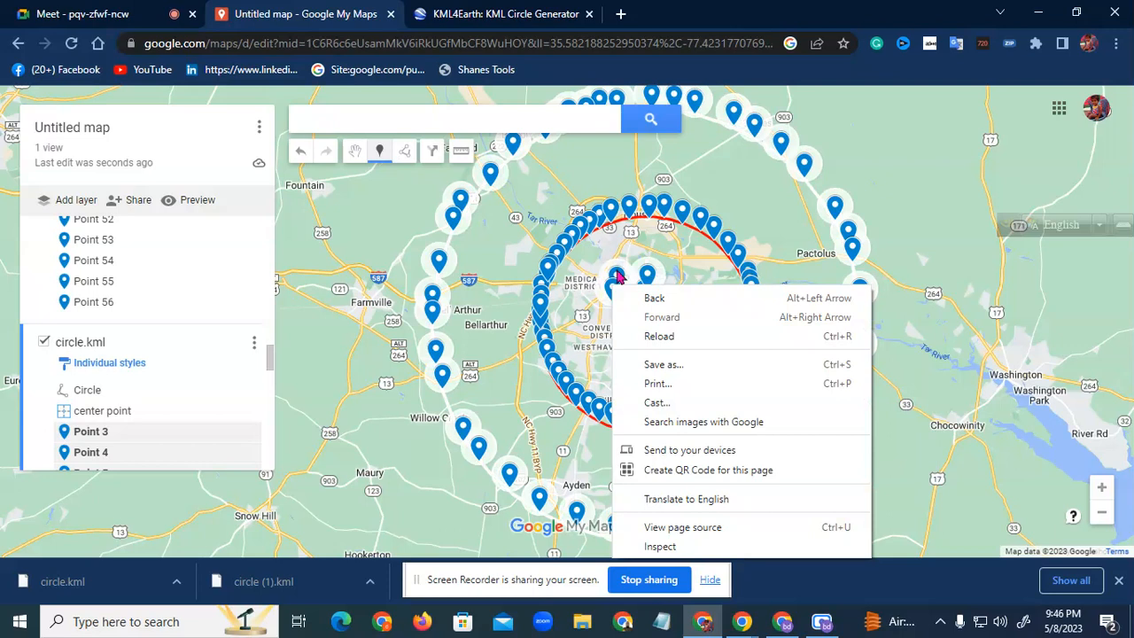
{"action": "left_click", "coordinate": [617, 268]}
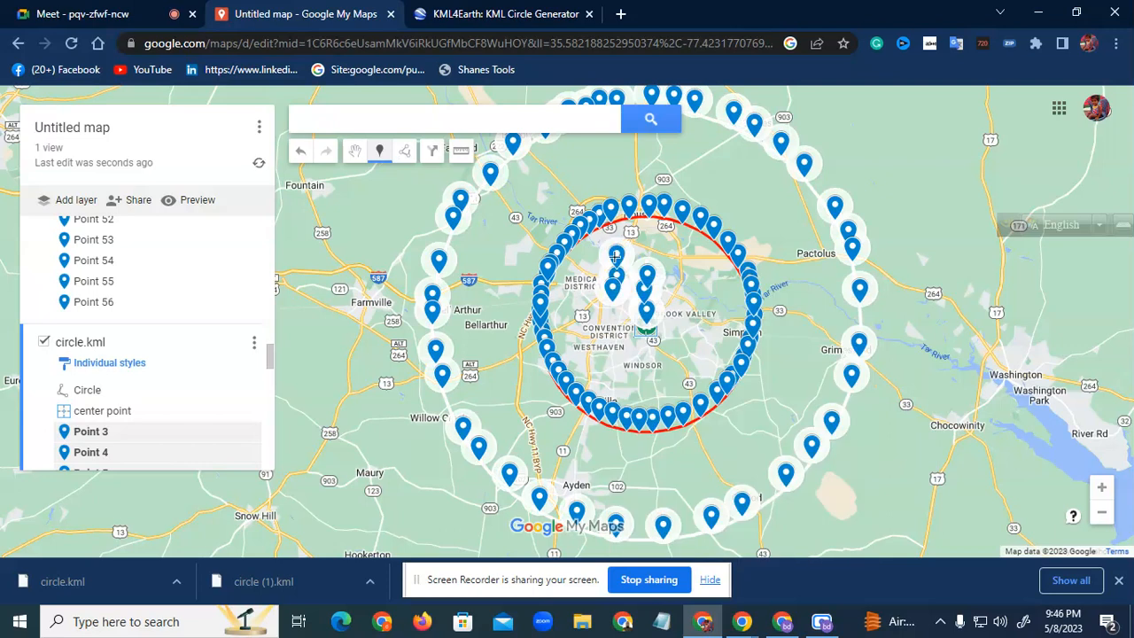
Select Point 48 at the end of the circle.kml layer and try to open the context menu of its marker on the map.
{"action": "scroll", "coordinate": [187, 429], "scroll_direction": "down", "scroll_amount": 3}
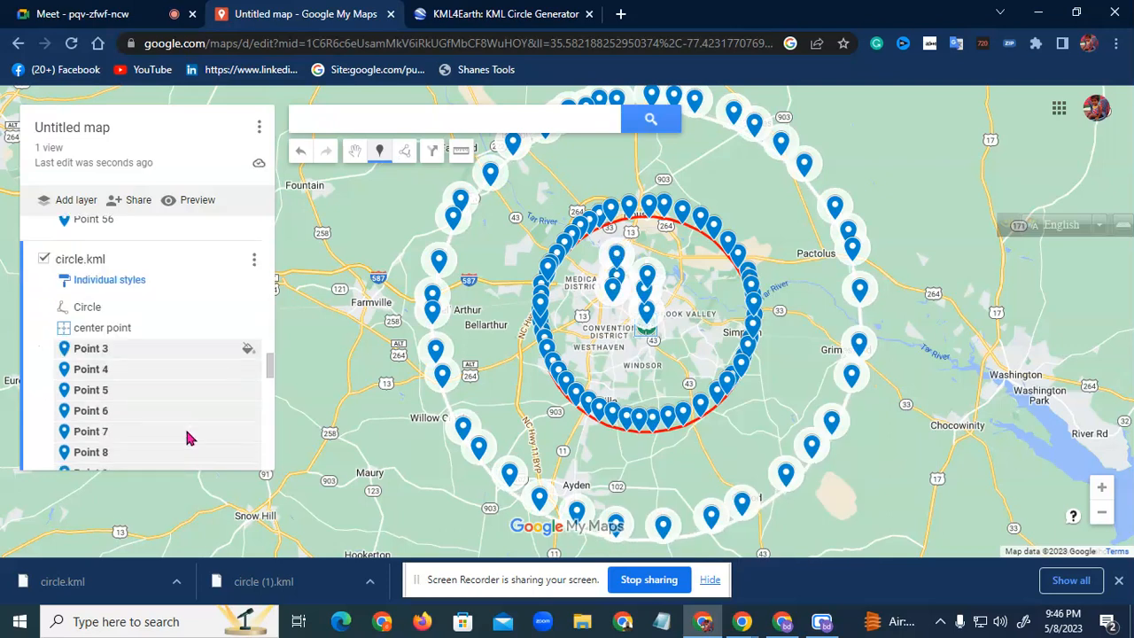
{"action": "scroll", "coordinate": [184, 418], "scroll_direction": "down", "scroll_amount": 6}
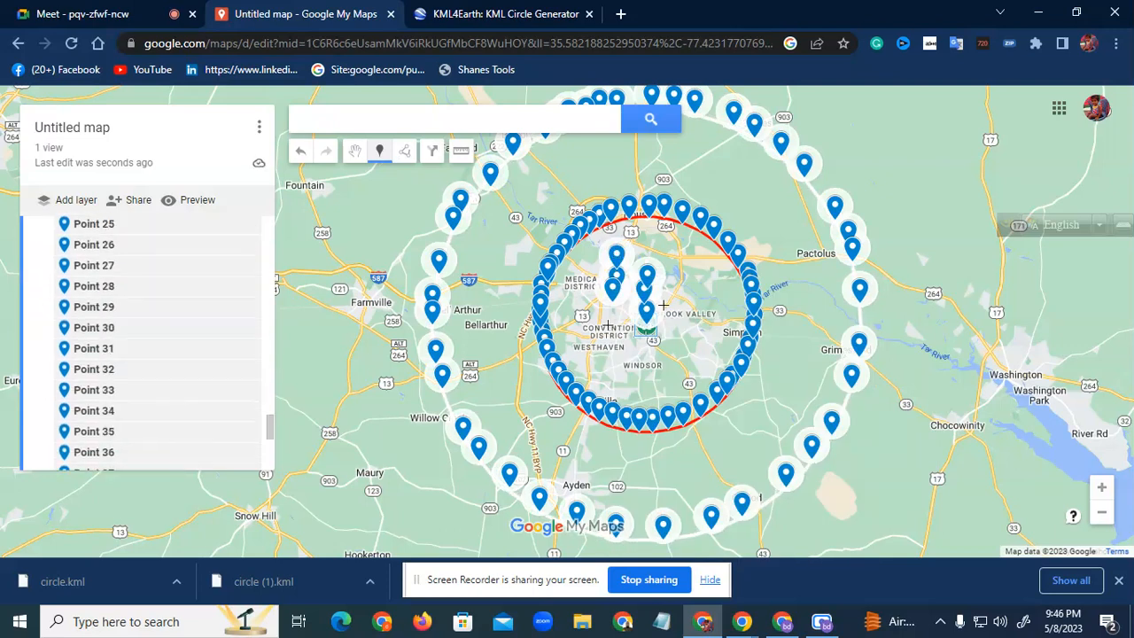
{"action": "scroll", "coordinate": [181, 412], "scroll_direction": "down", "scroll_amount": 5}
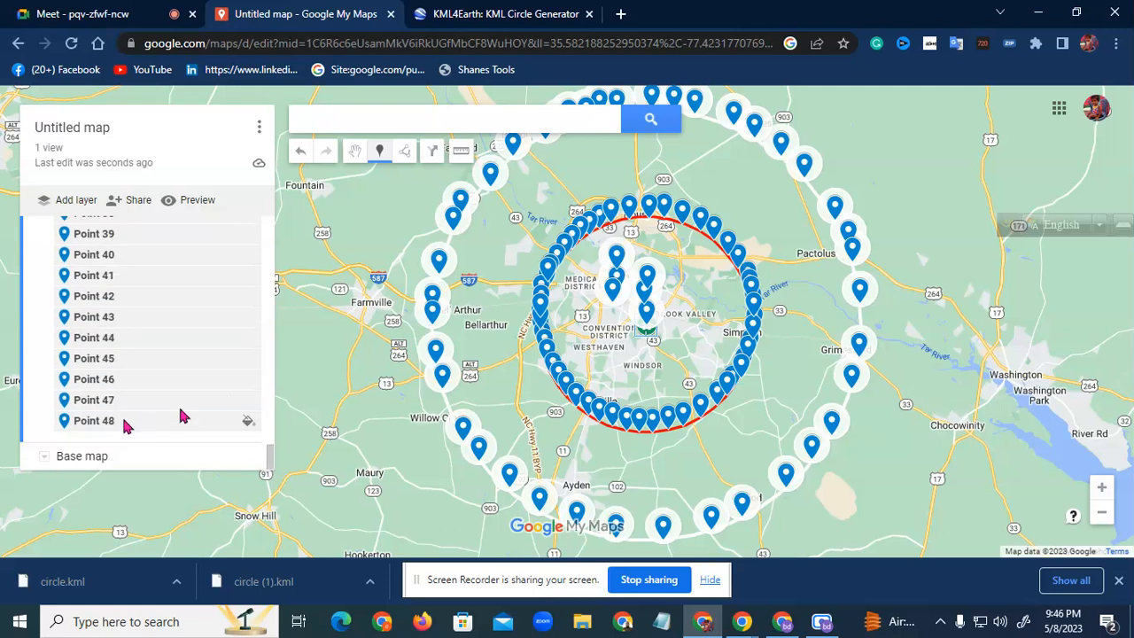
{"action": "right_click", "coordinate": [154, 426]}
{"action": "key", "text": "Escape"}
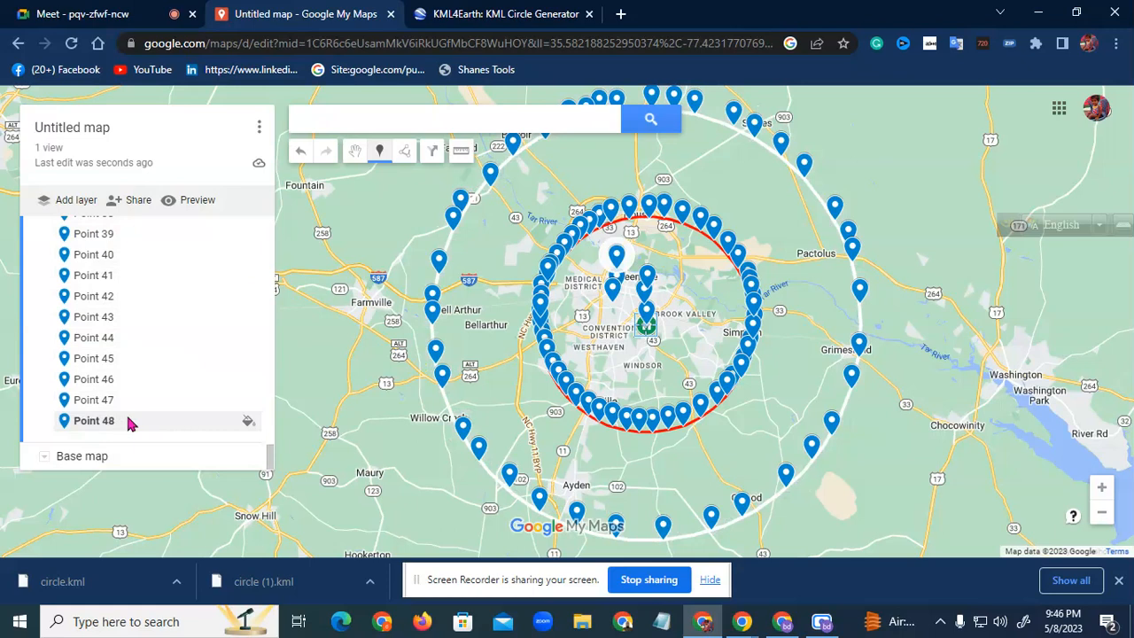
{"action": "right_click", "coordinate": [619, 254]}
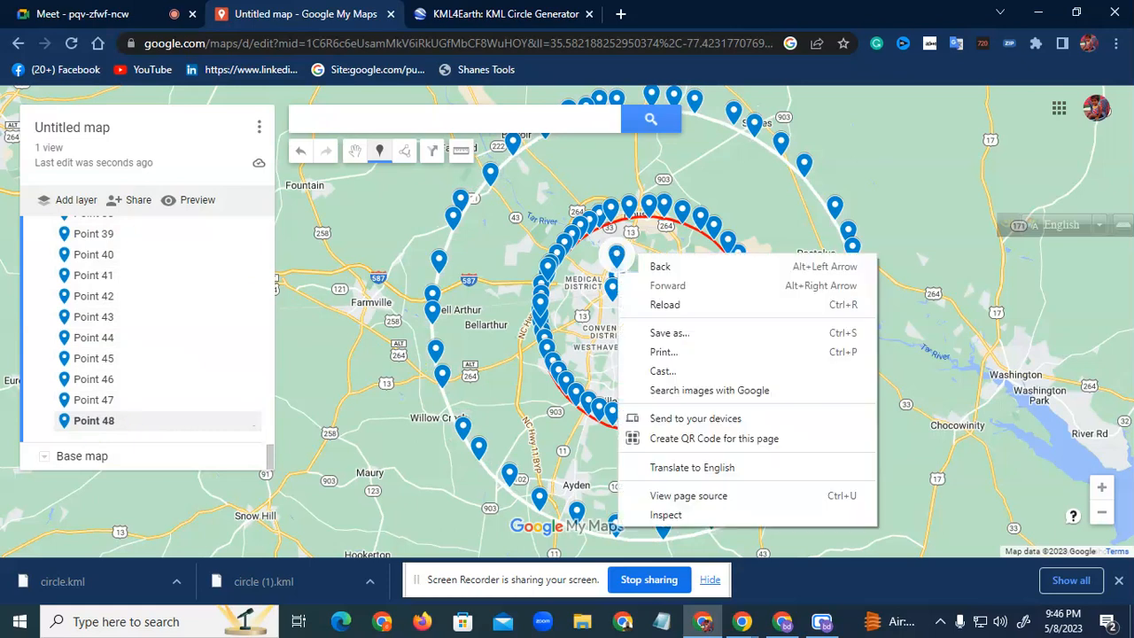
{"action": "left_click", "coordinate": [614, 252]}
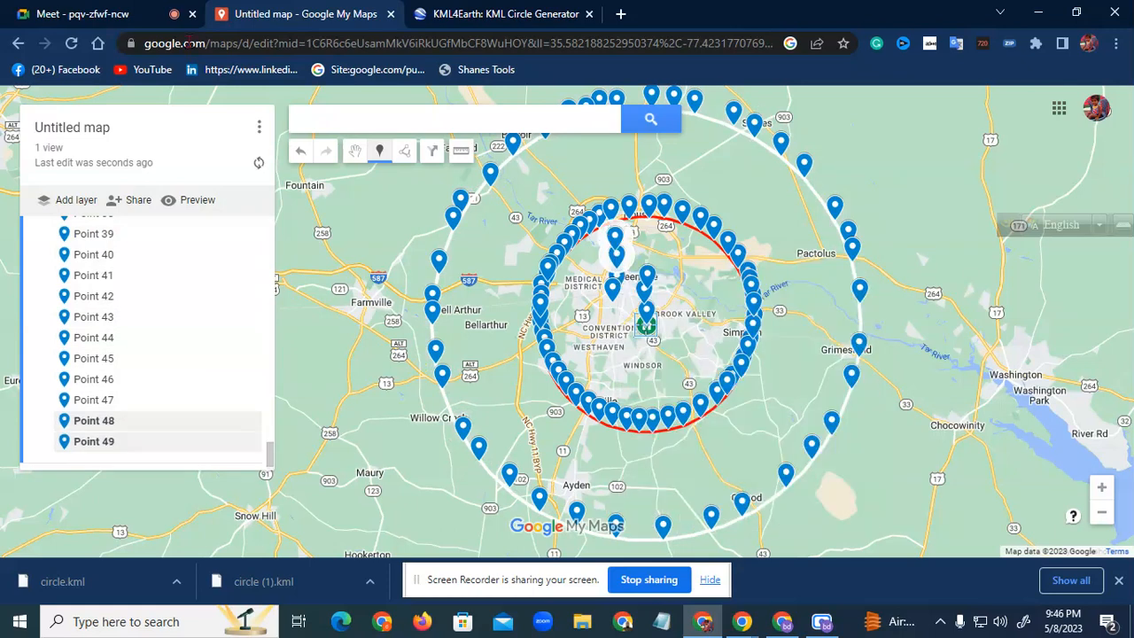
Reload the map page, cancelling the first reload until the changes are saved.
{"action": "left_click", "coordinate": [71, 42]}
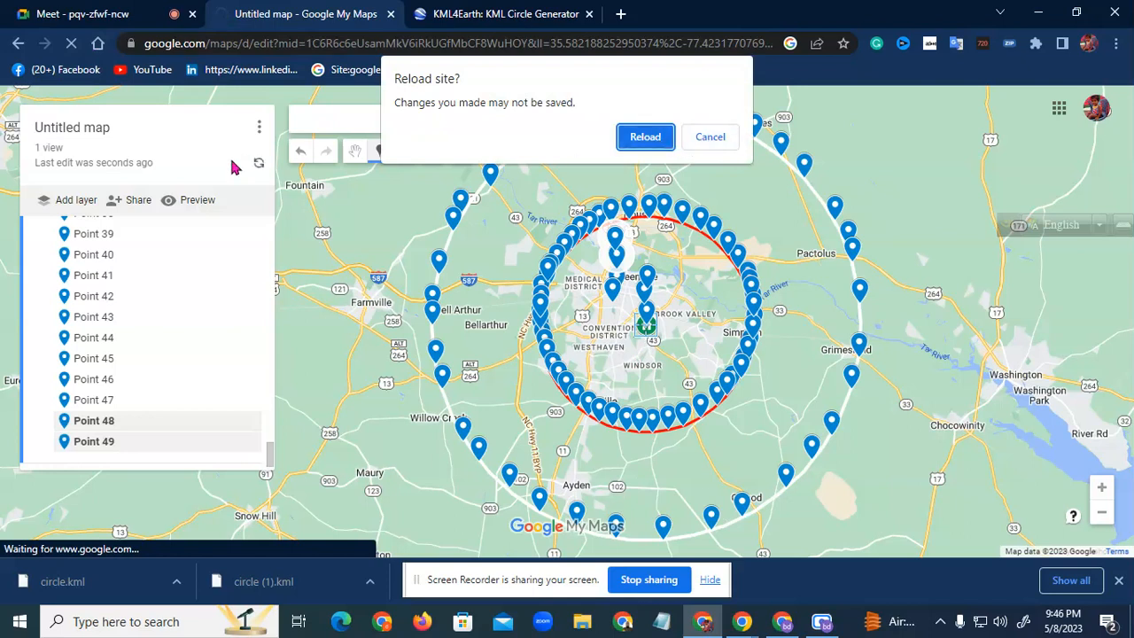
{"action": "left_click", "coordinate": [731, 137]}
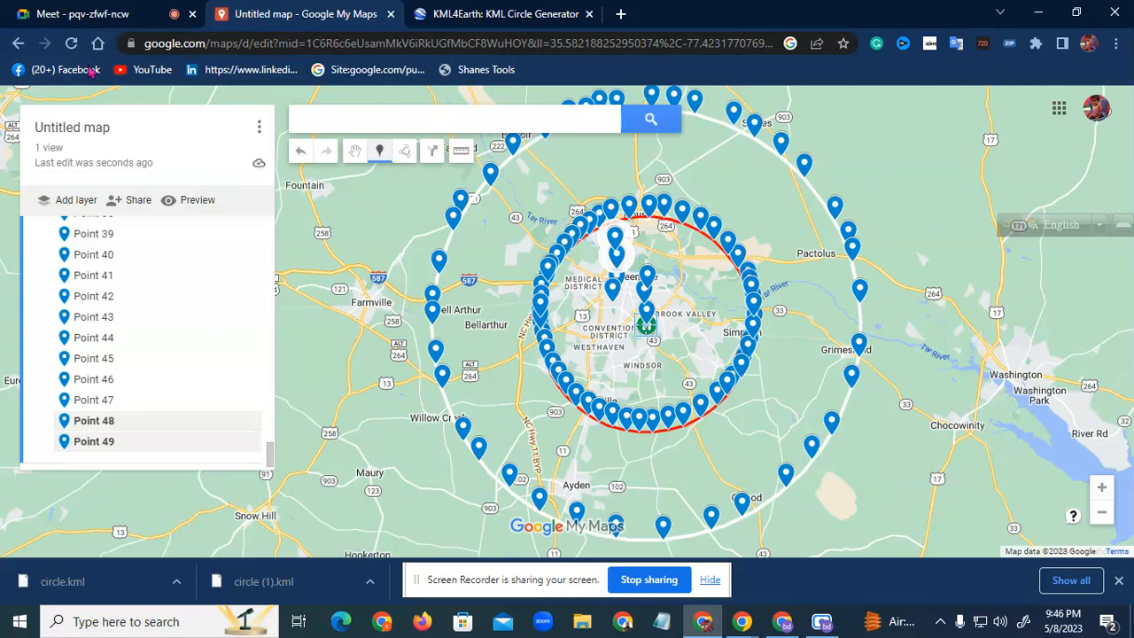
{"action": "left_click", "coordinate": [71, 43]}
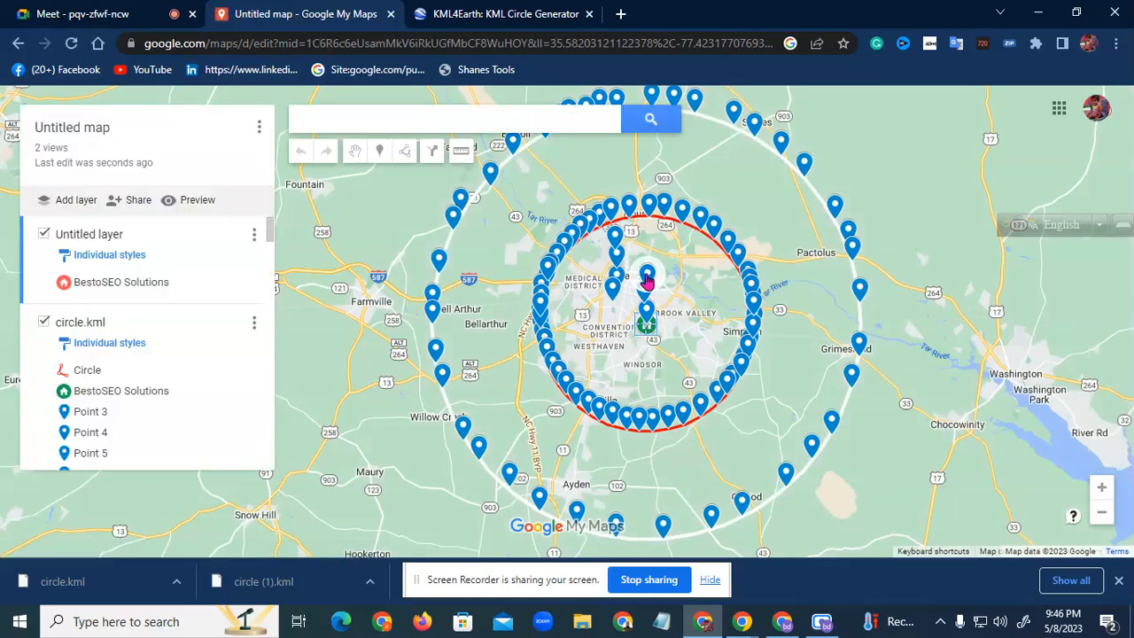
Delete the two markers farther north of the center point and the two northernmost markers in central Greenville.
{"action": "right_click", "coordinate": [647, 281]}
{"action": "left_click", "coordinate": [684, 307]}
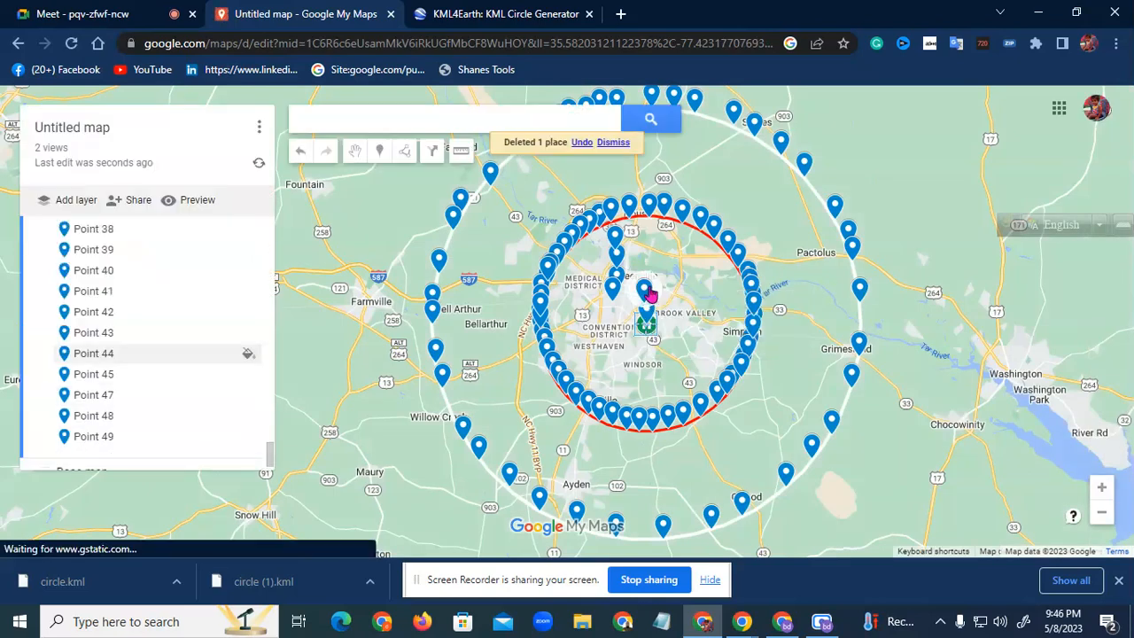
{"action": "right_click", "coordinate": [645, 292]}
{"action": "left_click", "coordinate": [682, 320]}
{"action": "right_click", "coordinate": [617, 254]}
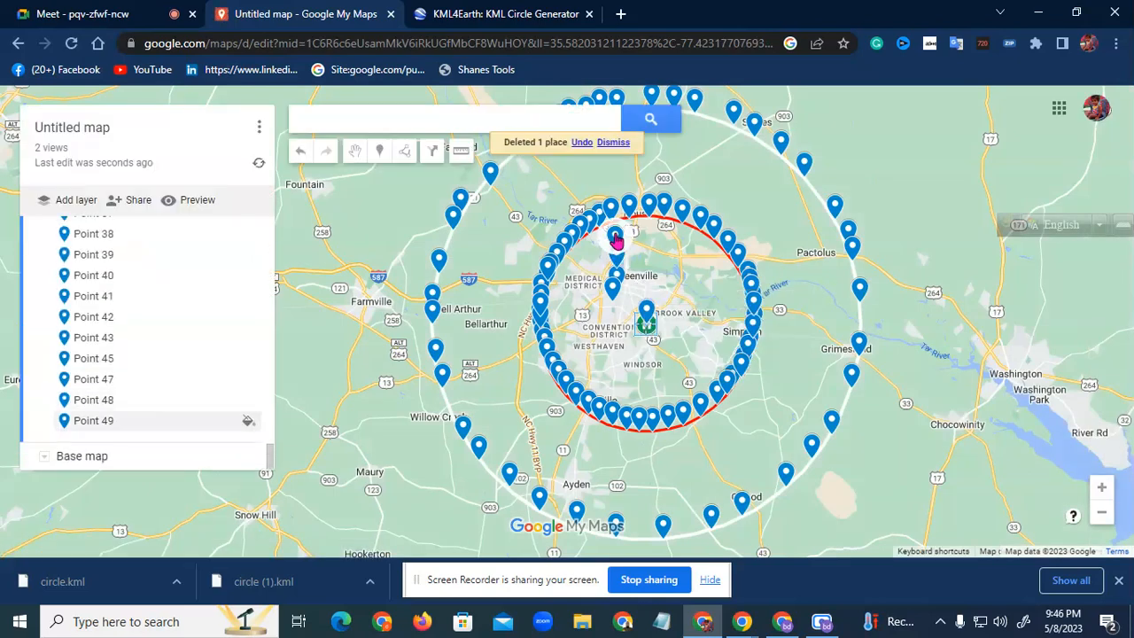
{"action": "left_click", "coordinate": [623, 273]}
{"action": "right_click", "coordinate": [625, 271]}
{"action": "left_click", "coordinate": [633, 287]}
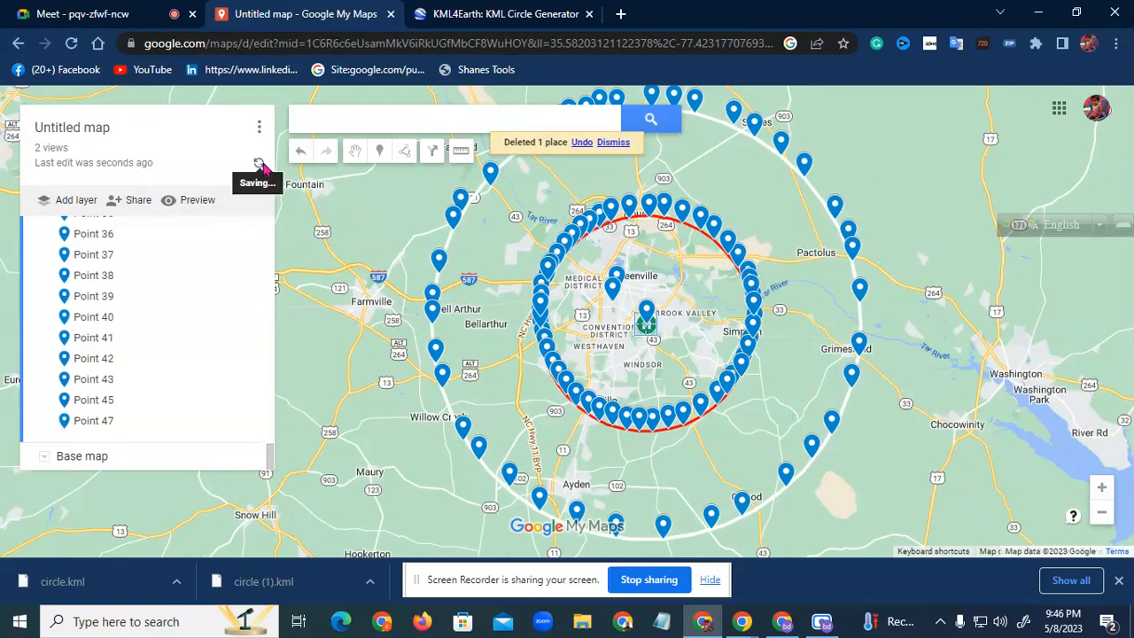
Delete the last three extra markers around central Greenville and open the details of the circle's center point.
{"action": "right_click", "coordinate": [615, 295]}
{"action": "left_click", "coordinate": [653, 317]}
{"action": "right_click", "coordinate": [618, 279]}
{"action": "left_click", "coordinate": [655, 304]}
{"action": "right_click", "coordinate": [647, 314]}
{"action": "left_click", "coordinate": [687, 337]}
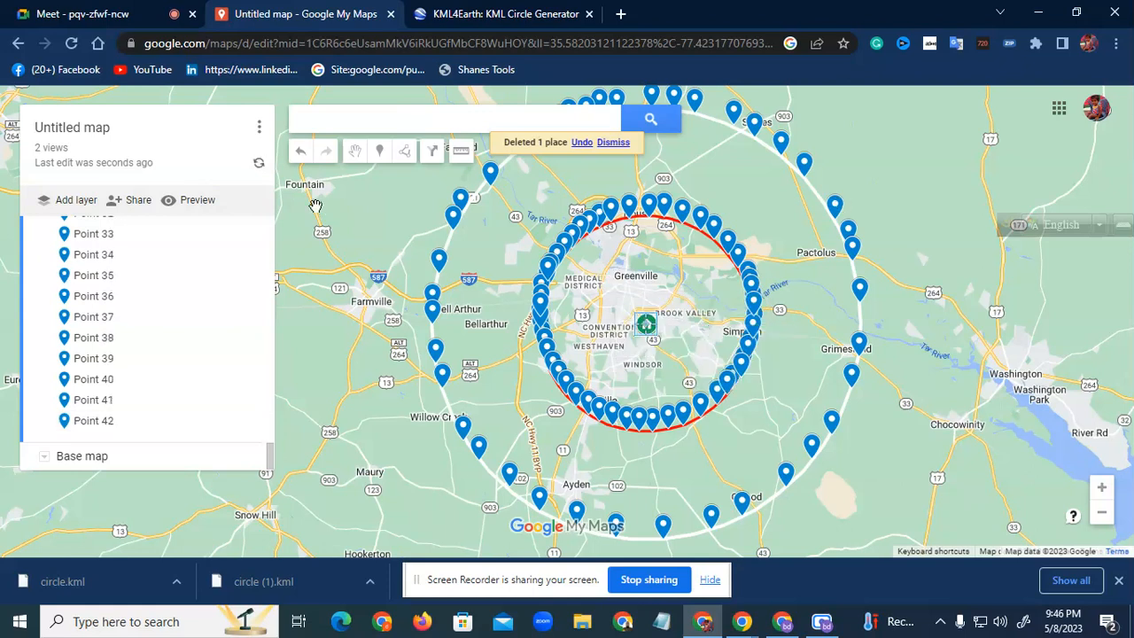
{"action": "left_click_drag", "start_coordinate": [510, 319], "coordinate": [520, 352]}
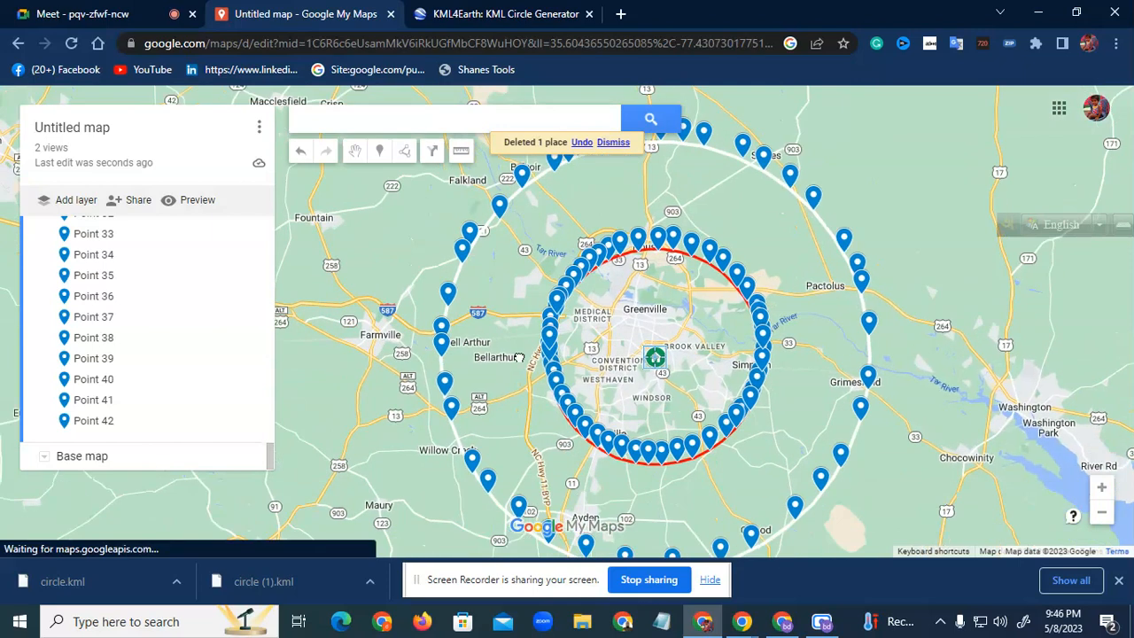
{"action": "left_click", "coordinate": [656, 359]}
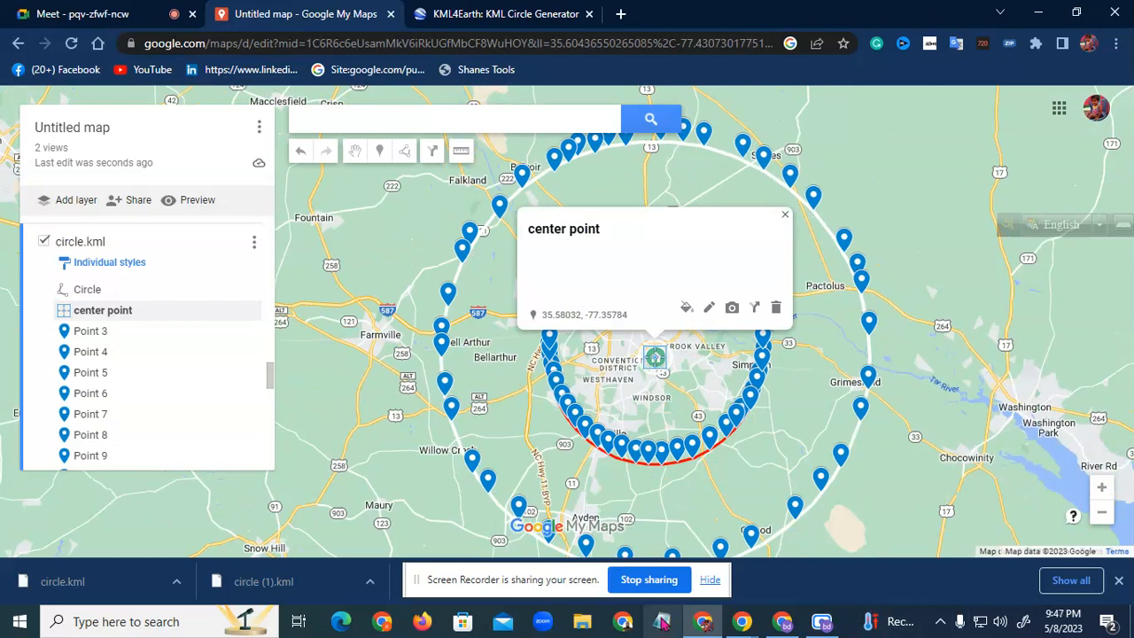
Switch to the other Chrome window, open the Facebook group DM Online Batch 2 and find a post showing a circle map filled with pins.
{"action": "left_click", "coordinate": [1132, 622]}
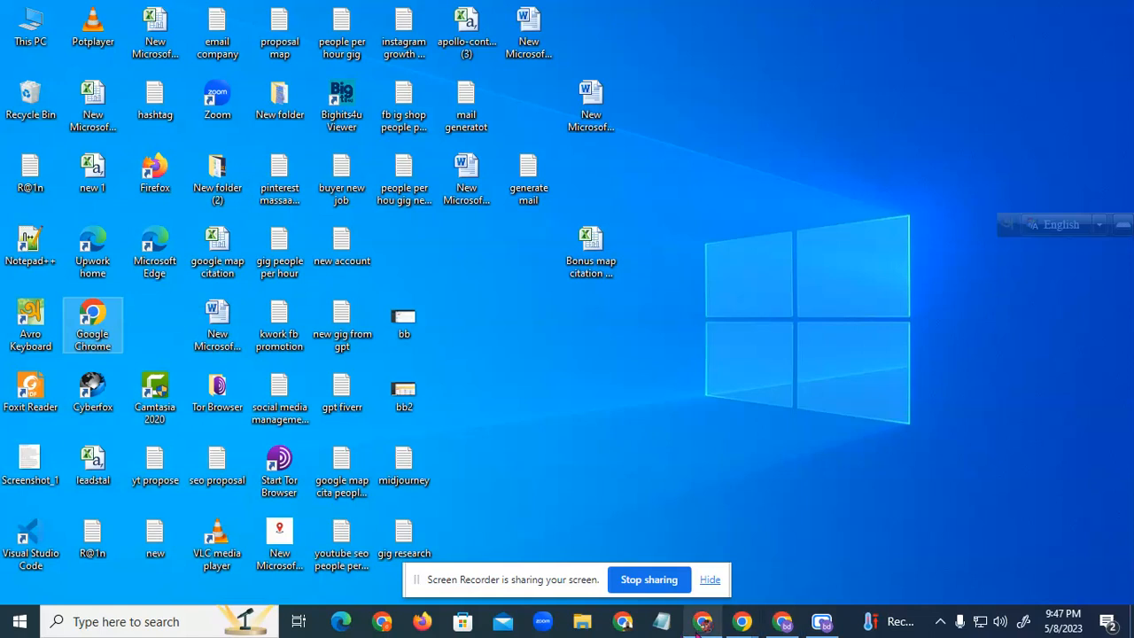
{"action": "left_click", "coordinate": [782, 623]}
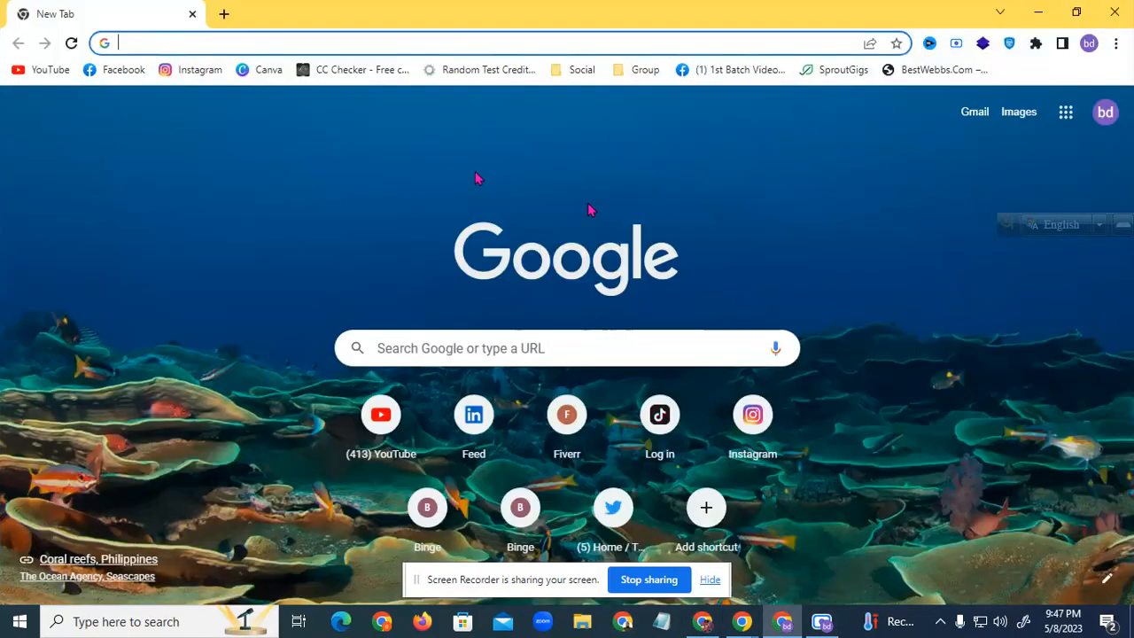
{"action": "left_click", "coordinate": [133, 73]}
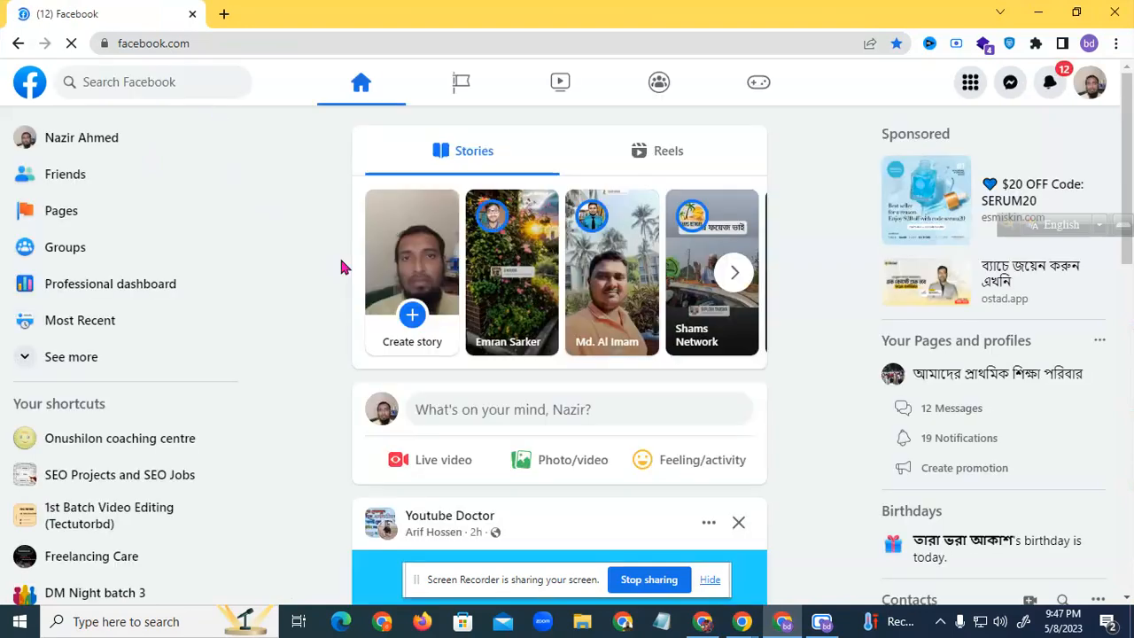
{"action": "left_click", "coordinate": [69, 248]}
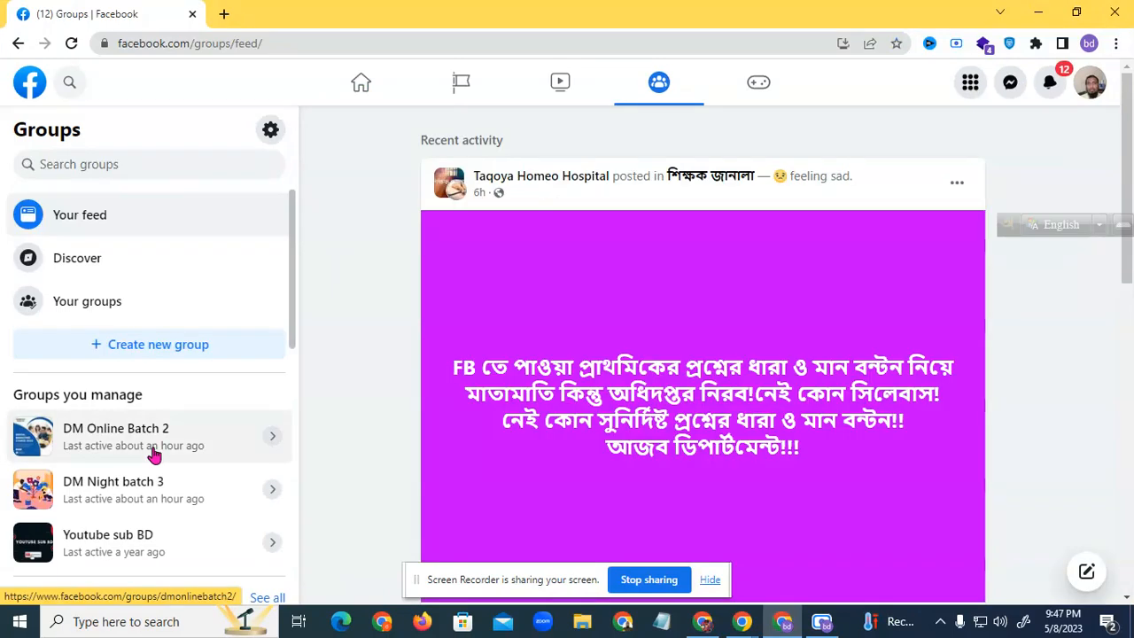
{"action": "left_click", "coordinate": [154, 453]}
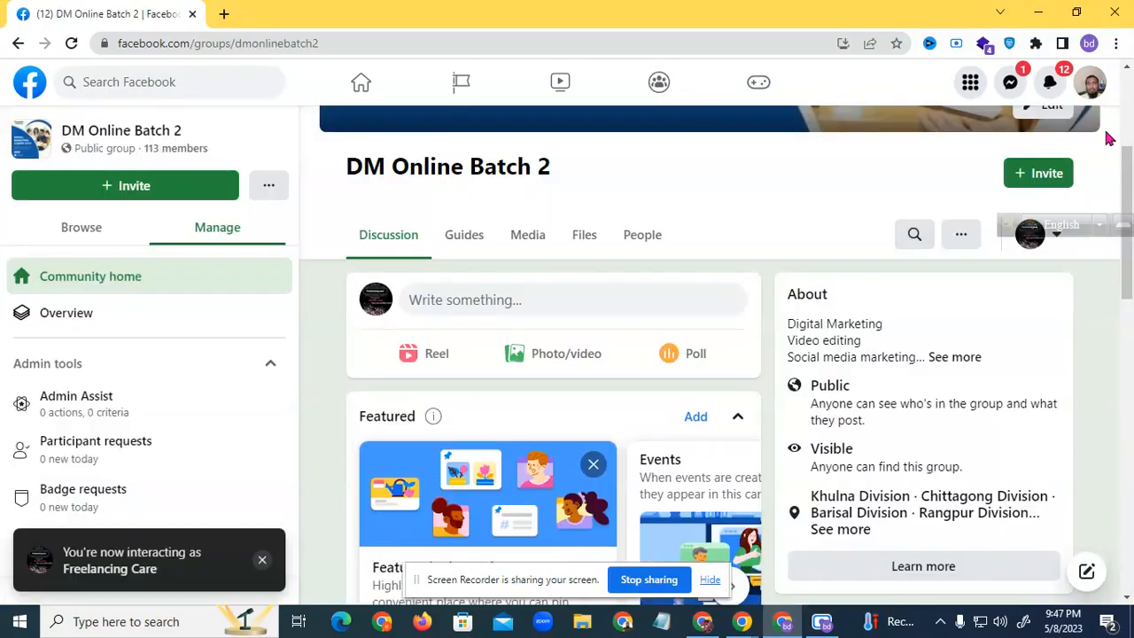
{"action": "scroll", "coordinate": [620, 394], "scroll_direction": "down", "scroll_amount": 4}
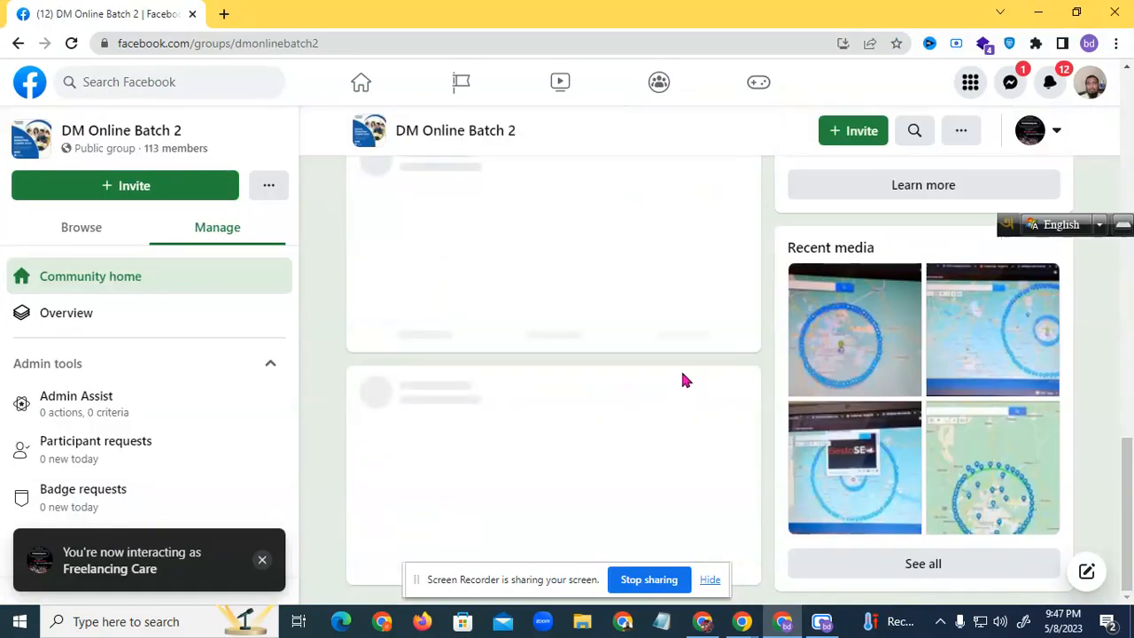
{"action": "scroll", "coordinate": [684, 363], "scroll_direction": "down", "scroll_amount": 5}
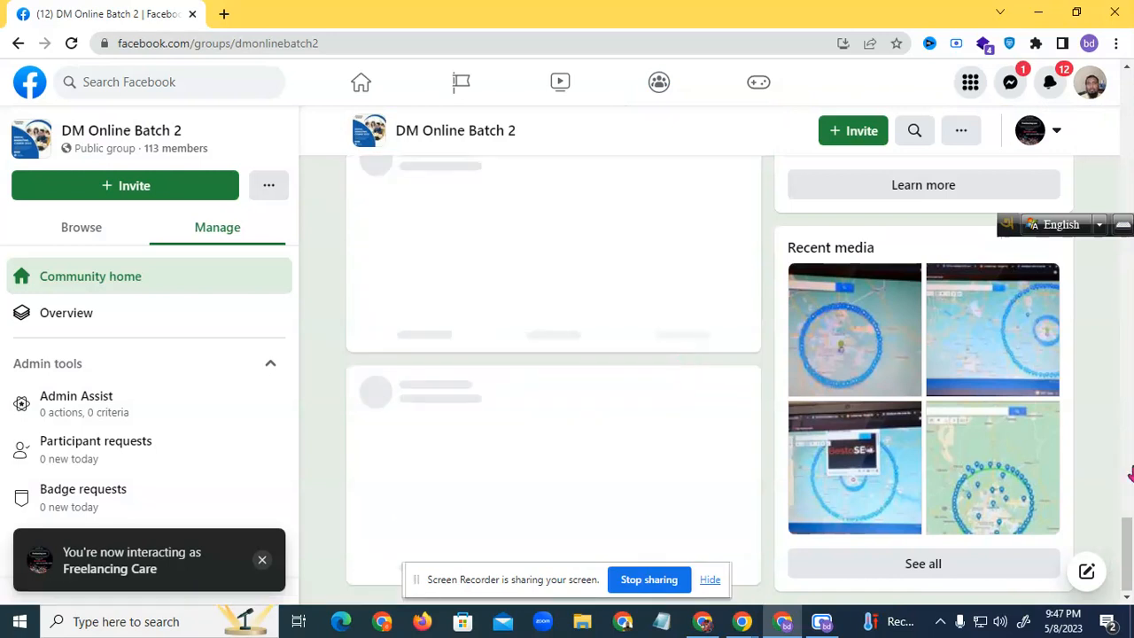
{"action": "left_click_drag", "start_coordinate": [1129, 478], "coordinate": [1128, 583]}
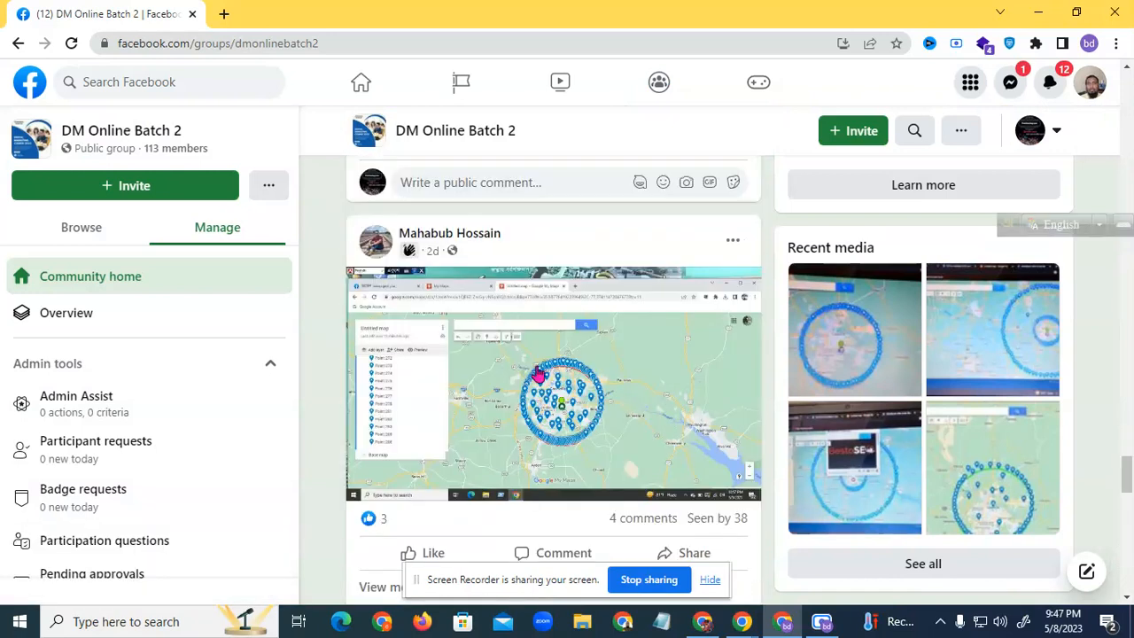
Switch back to the map window, open the BestoSEO Solutions marker in the Untitled layer for editing and copy its title.
{"action": "left_click", "coordinate": [706, 623]}
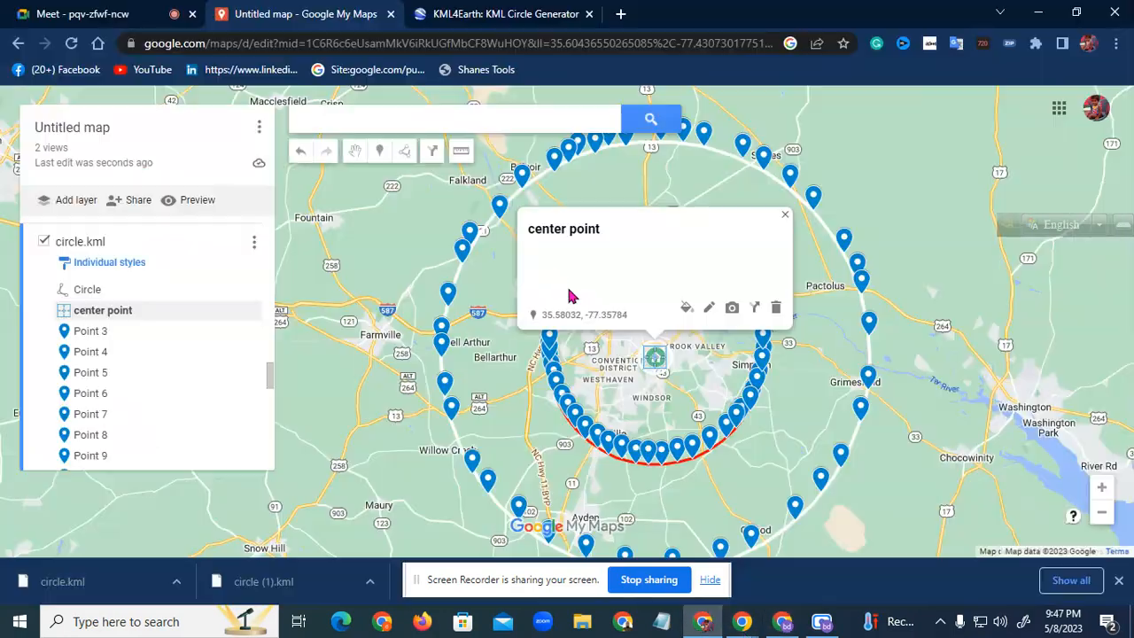
{"action": "scroll", "coordinate": [128, 319], "scroll_direction": "up", "scroll_amount": 3}
{"action": "scroll", "coordinate": [122, 308], "scroll_direction": "up", "scroll_amount": 10}
{"action": "left_click", "coordinate": [112, 283]}
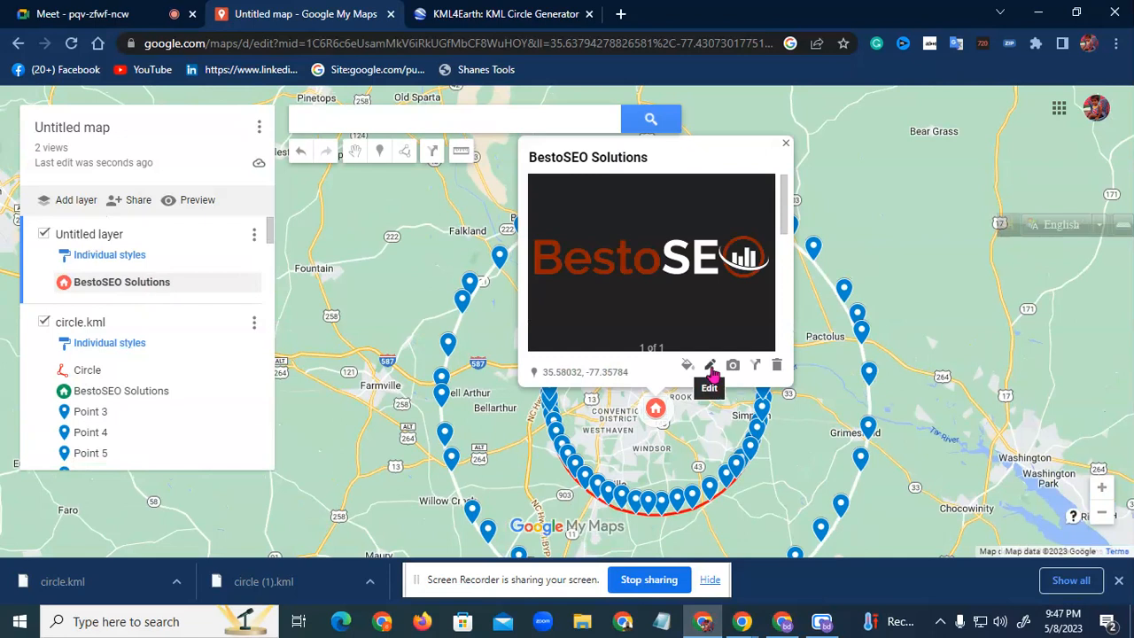
{"action": "left_click", "coordinate": [711, 368]}
{"action": "right_click", "coordinate": [642, 153]}
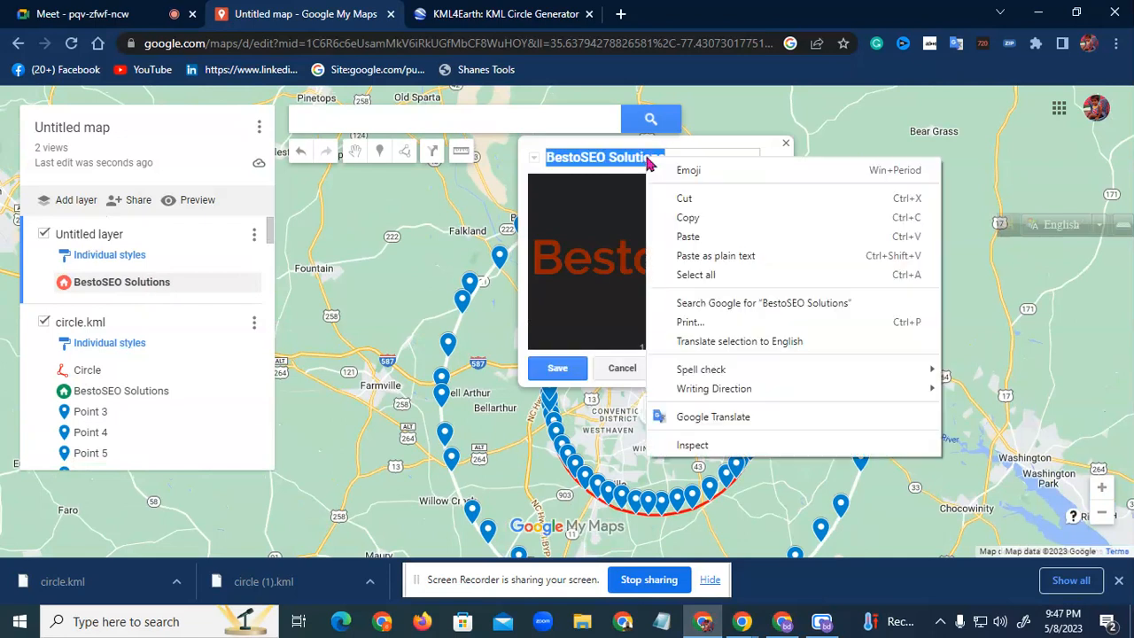
{"action": "left_click", "coordinate": [696, 219]}
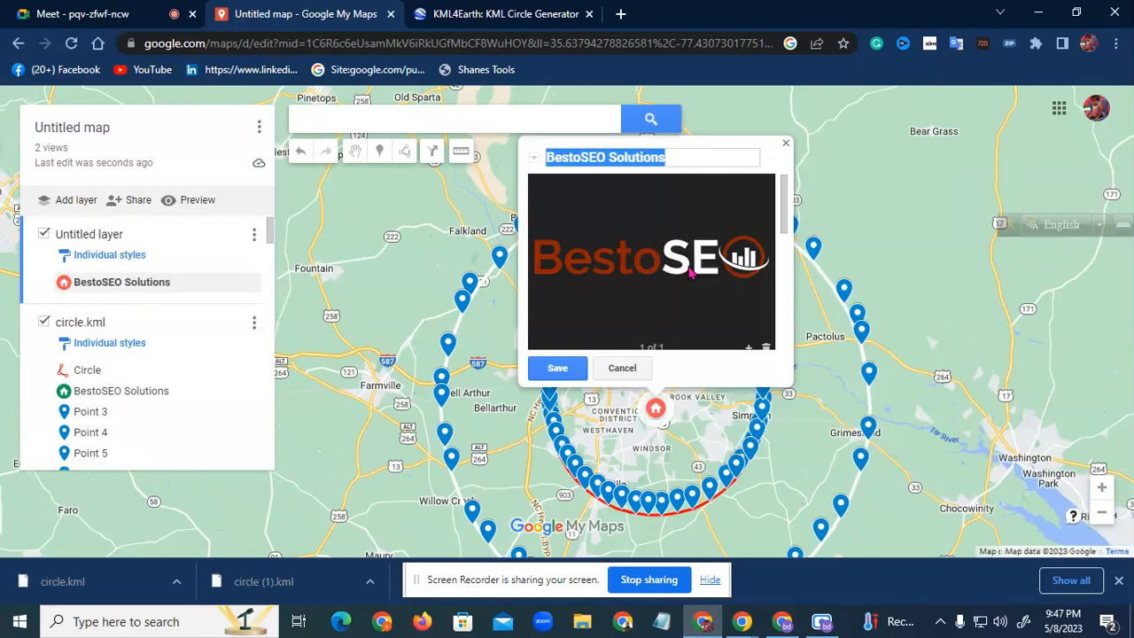
Open Notepad and paste the copied business name, BestoSEO Solutions, into the blank document.
{"action": "left_click", "coordinate": [157, 621]}
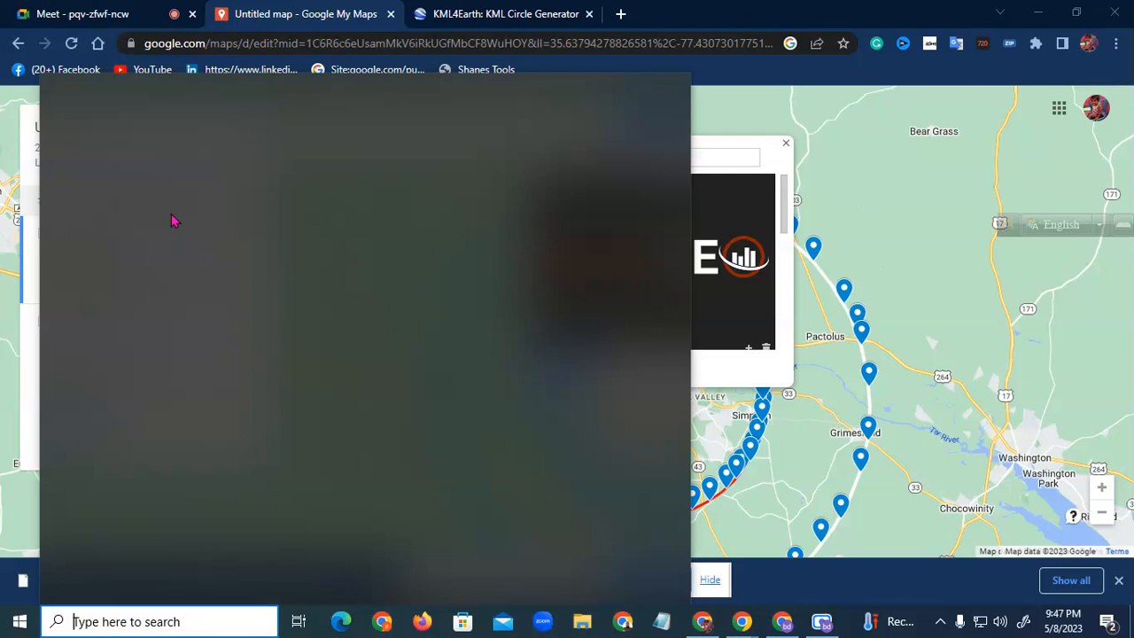
{"action": "left_click", "coordinate": [166, 344]}
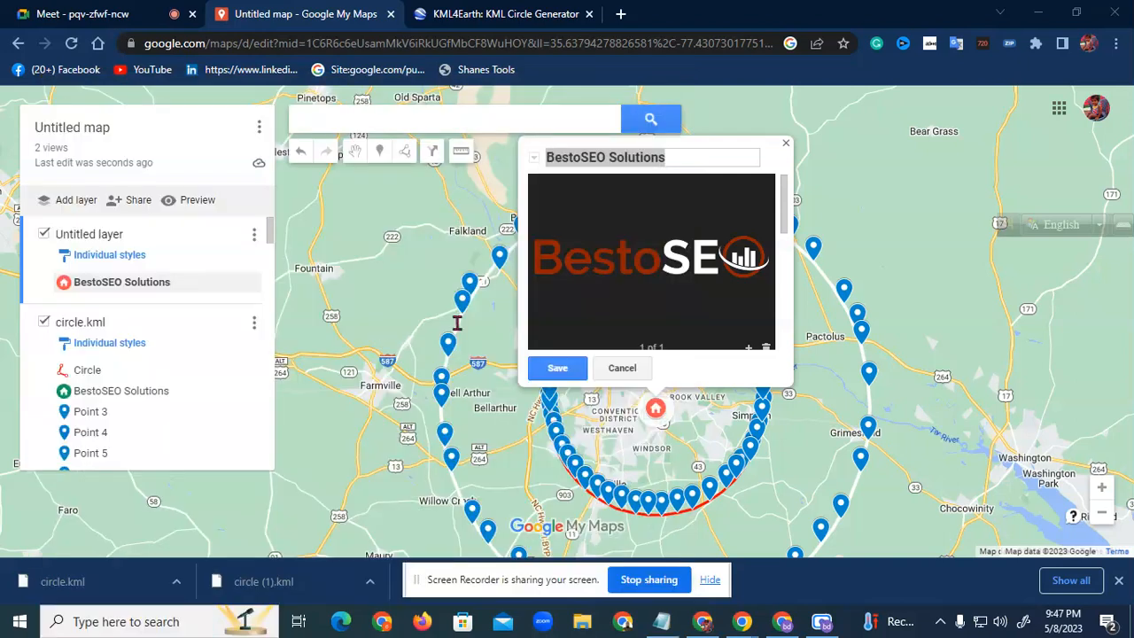
{"action": "key", "text": "ctrl+v"}
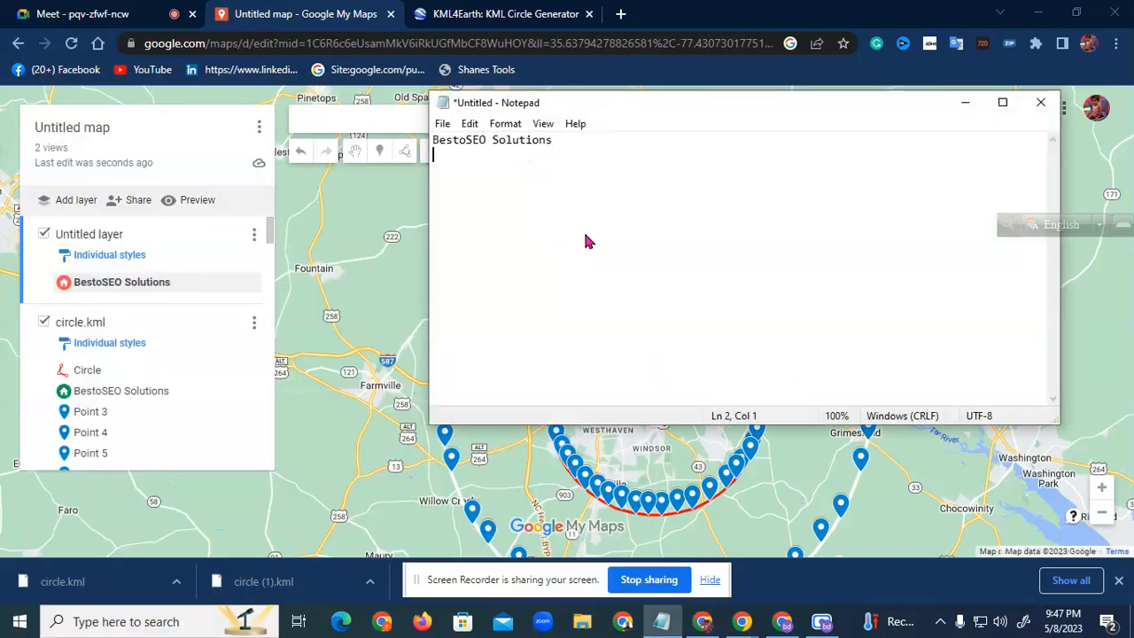
Copy the full description of the BestoSEO Solutions marker in the map window and paste it below the business name in Notepad.
{"action": "left_click", "coordinate": [175, 285]}
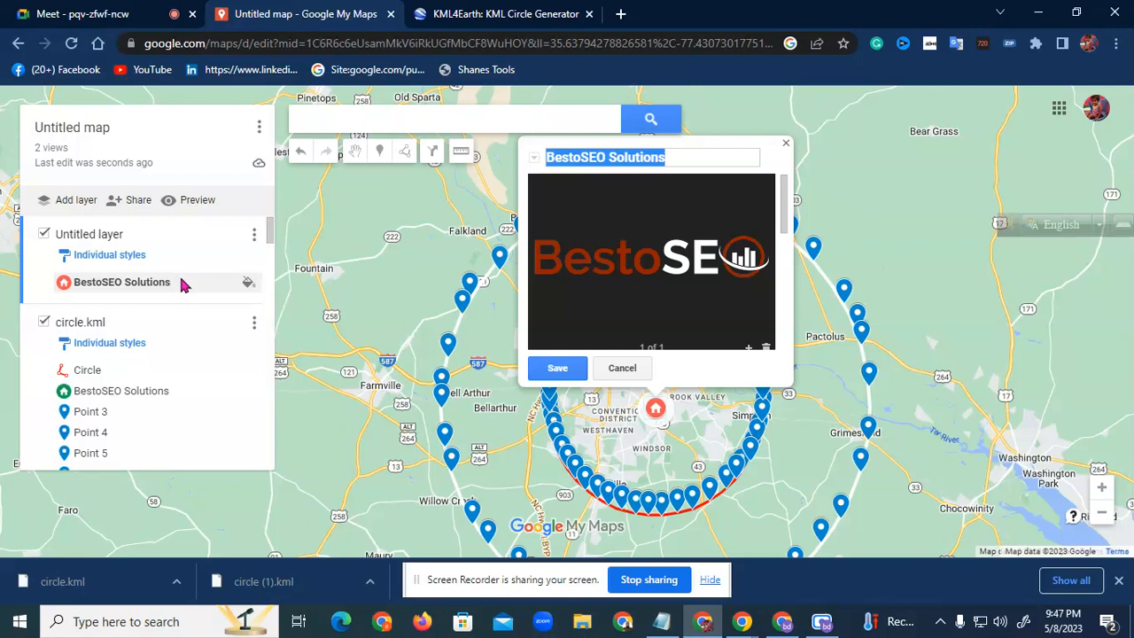
{"action": "scroll", "coordinate": [704, 263], "scroll_direction": "down", "scroll_amount": 5}
{"action": "scroll", "coordinate": [689, 263], "scroll_direction": "up", "scroll_amount": 2}
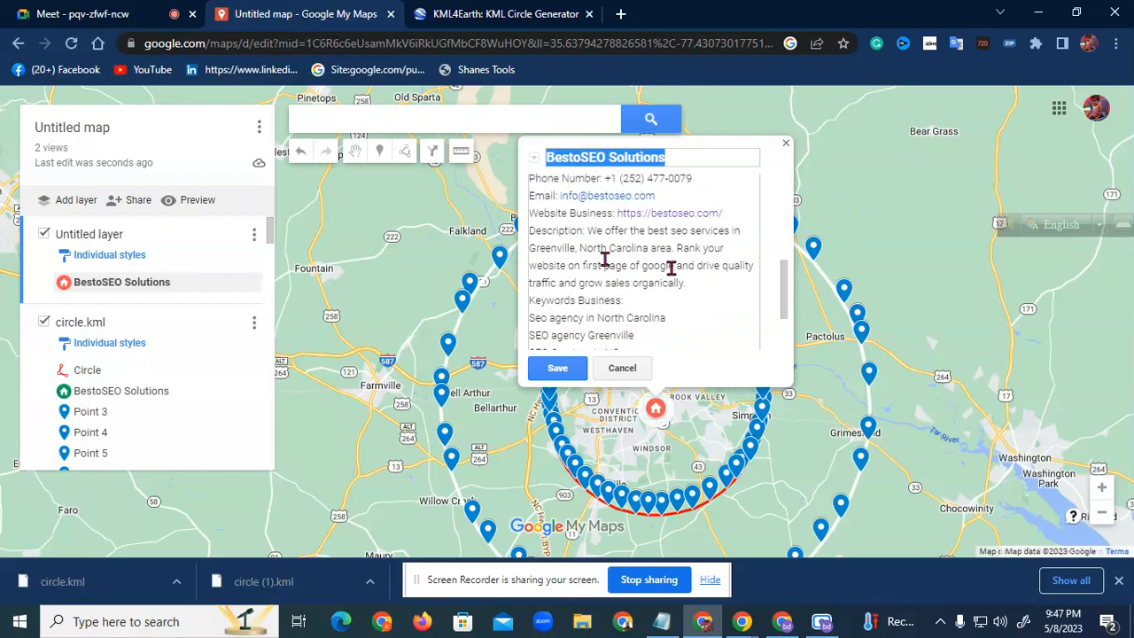
{"action": "left_click", "coordinate": [582, 253]}
{"action": "key", "text": "ctrl+a"}
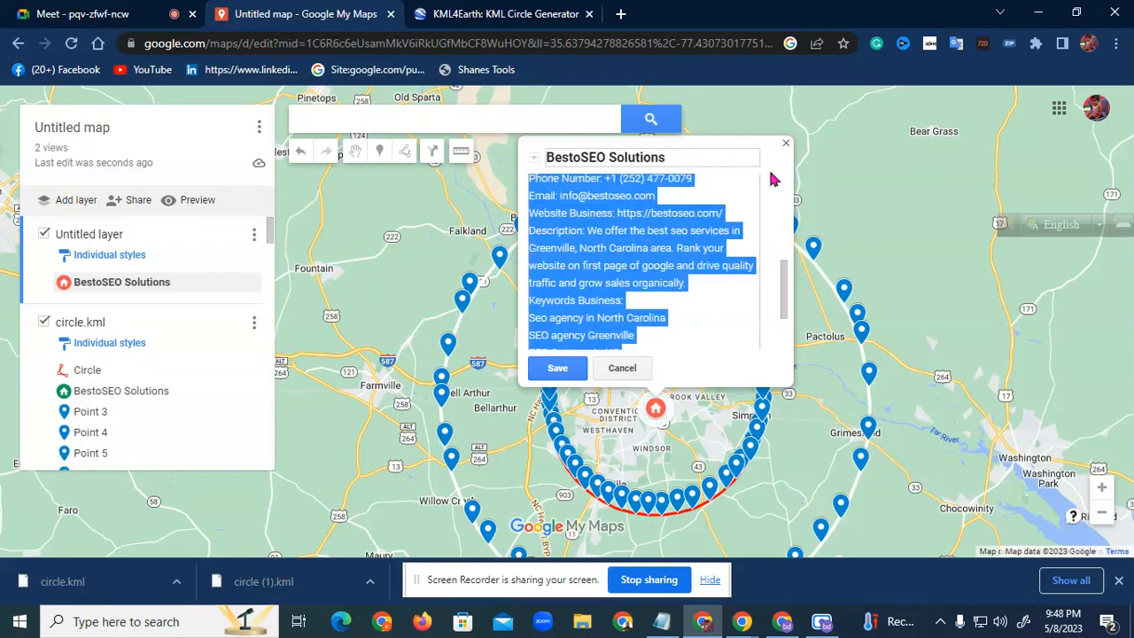
{"action": "left_click", "coordinate": [676, 248]}
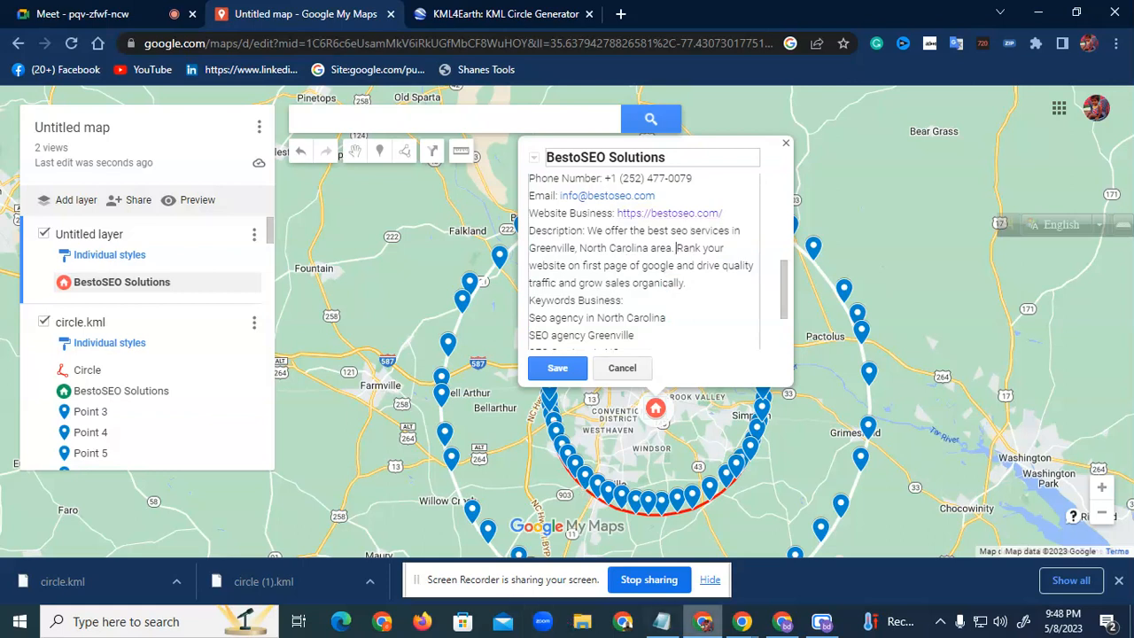
{"action": "key", "text": "alt+Tab"}
{"action": "key", "text": "ctrl+v"}
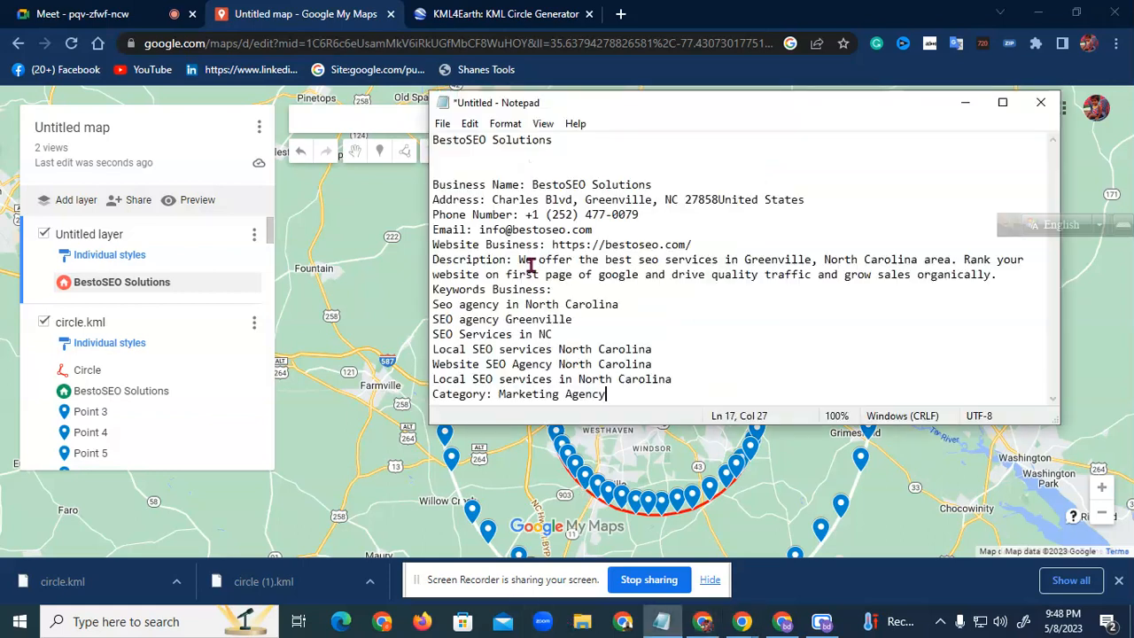
Switch back to the map window and close the BestoSEO Solutions marker's details.
{"action": "left_click", "coordinate": [216, 131]}
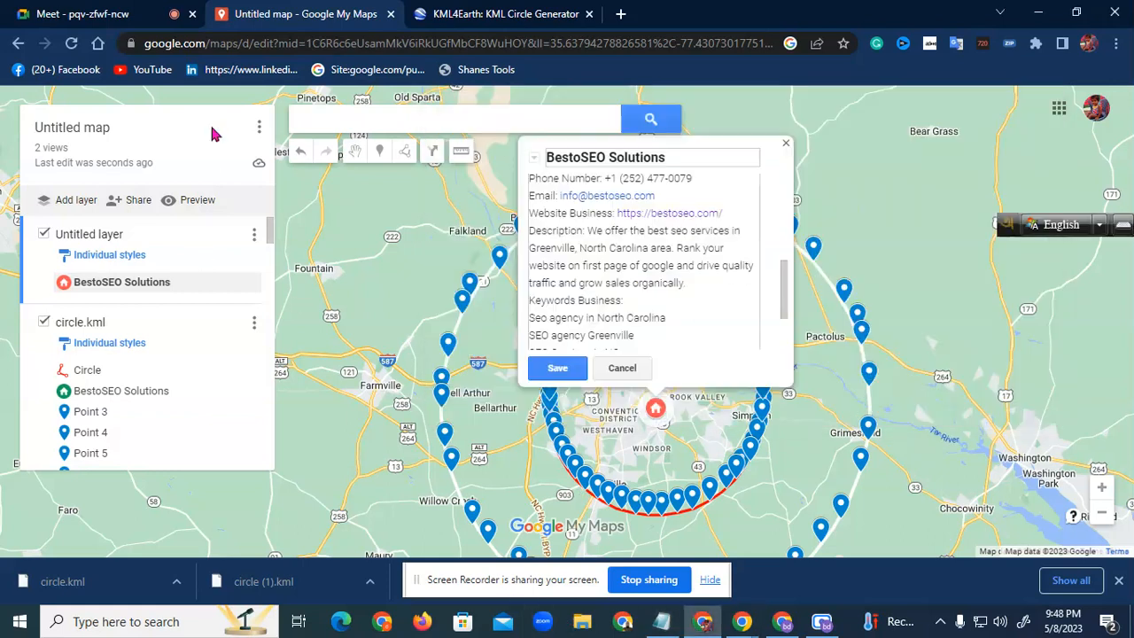
{"action": "left_click", "coordinate": [717, 228]}
{"action": "left_click", "coordinate": [785, 147]}
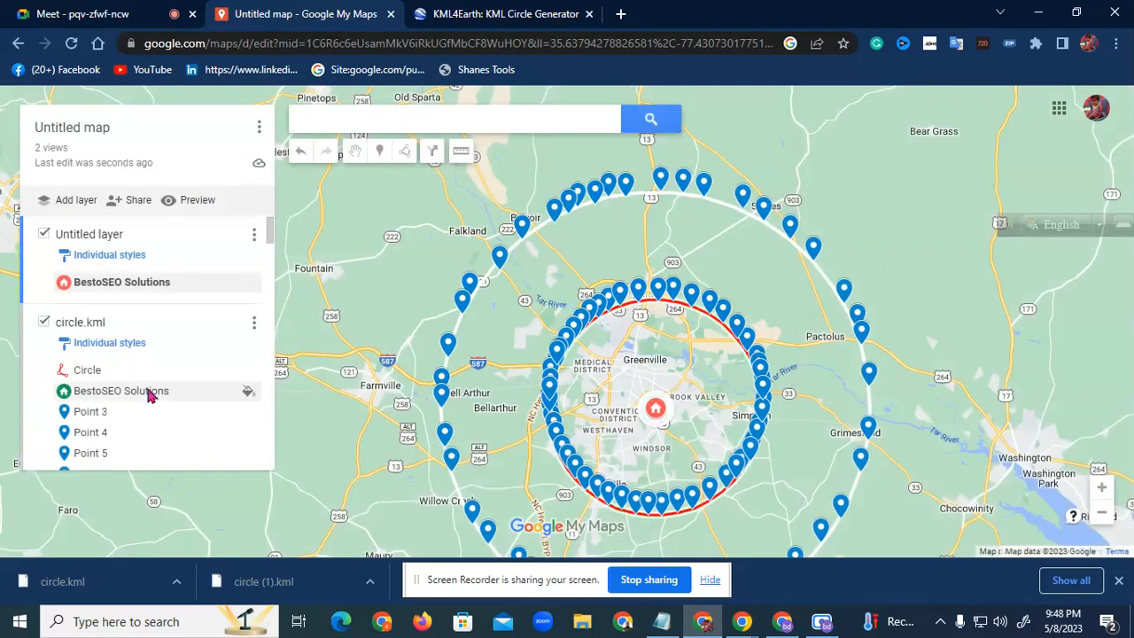
Find the unnamed center point in the other circle.kml layer and open its title and description for editing.
{"action": "scroll", "coordinate": [172, 381], "scroll_direction": "down", "scroll_amount": 13}
{"action": "scroll", "coordinate": [178, 377], "scroll_direction": "up", "scroll_amount": 9}
{"action": "scroll", "coordinate": [165, 375], "scroll_direction": "up", "scroll_amount": 3}
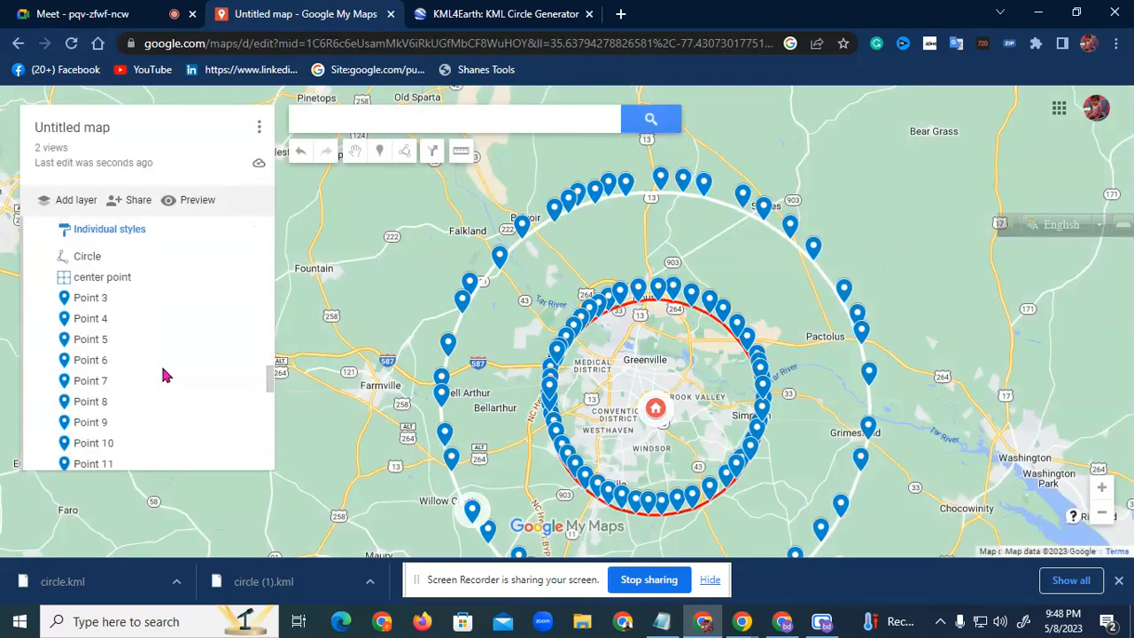
{"action": "left_click", "coordinate": [114, 293]}
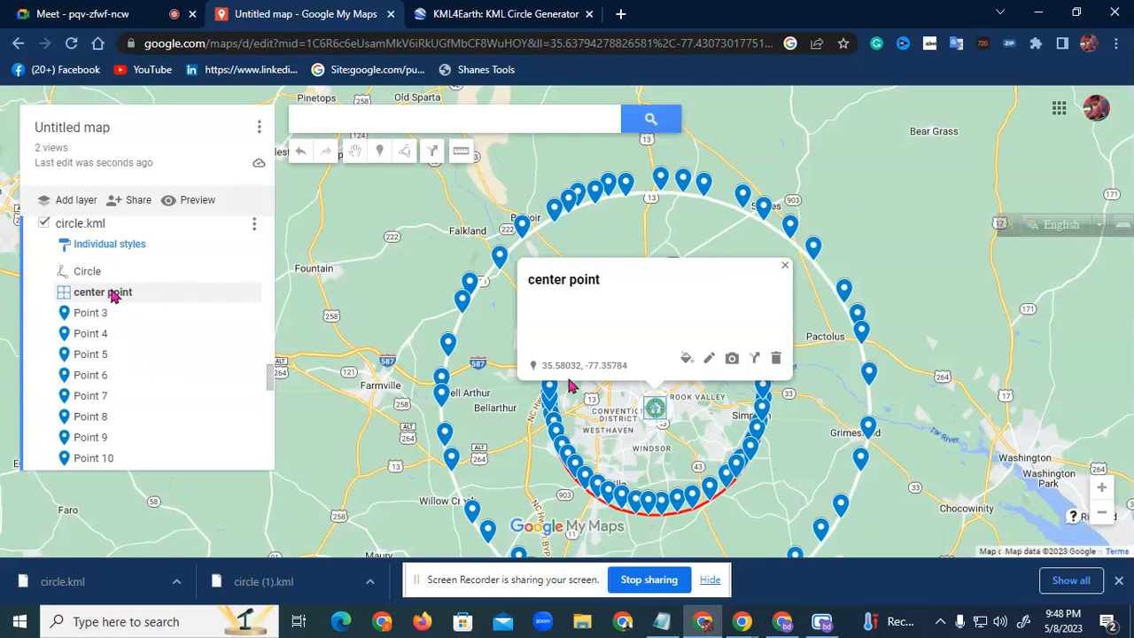
{"action": "left_click", "coordinate": [708, 364]}
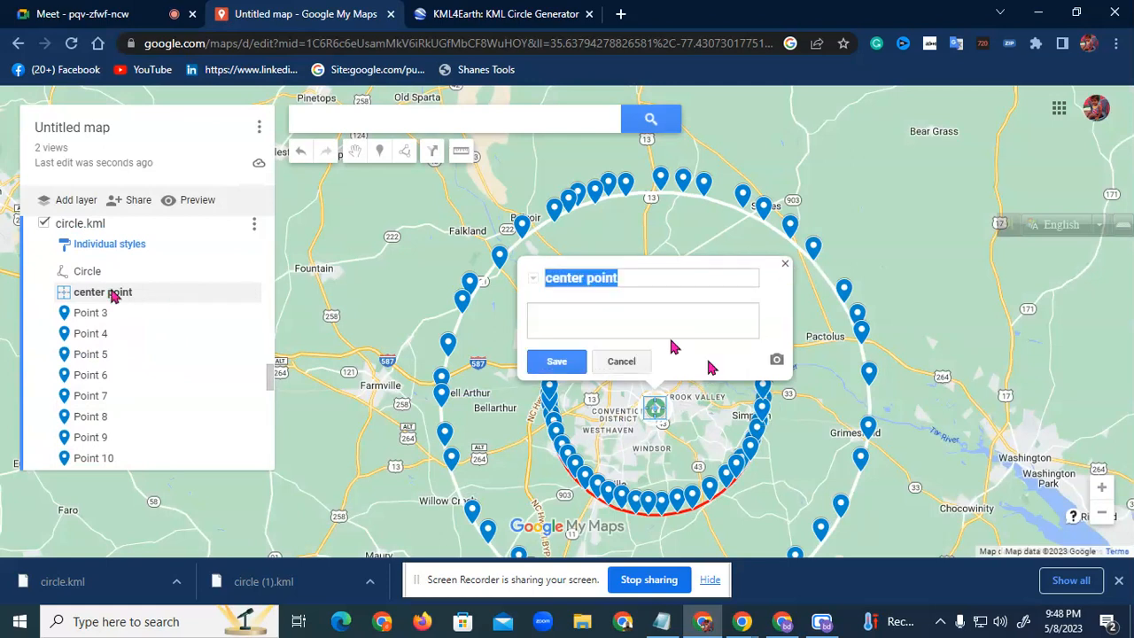